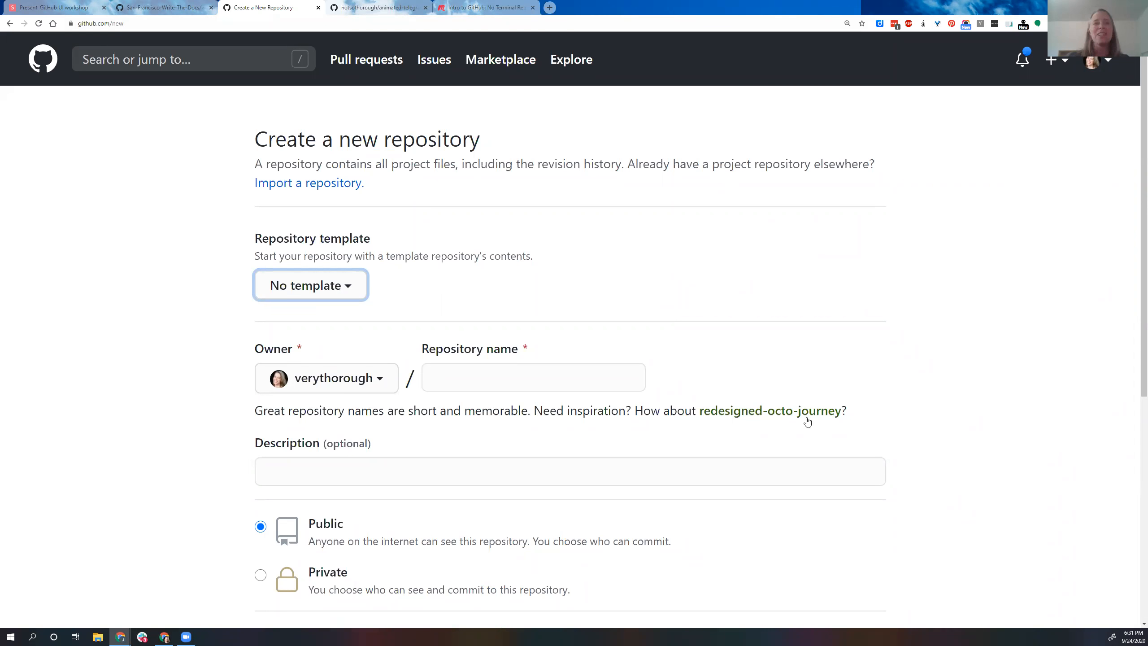
# Step: Name the new repository fuzzy-engine
pyautogui.click(570, 379)
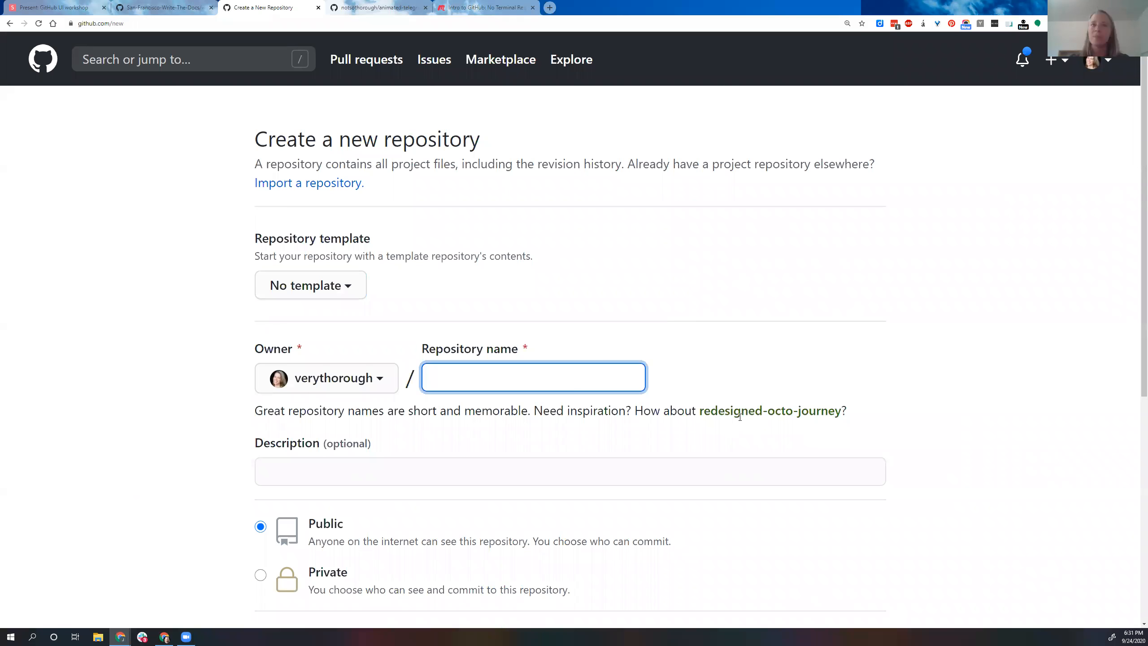
pyautogui.write('fu')
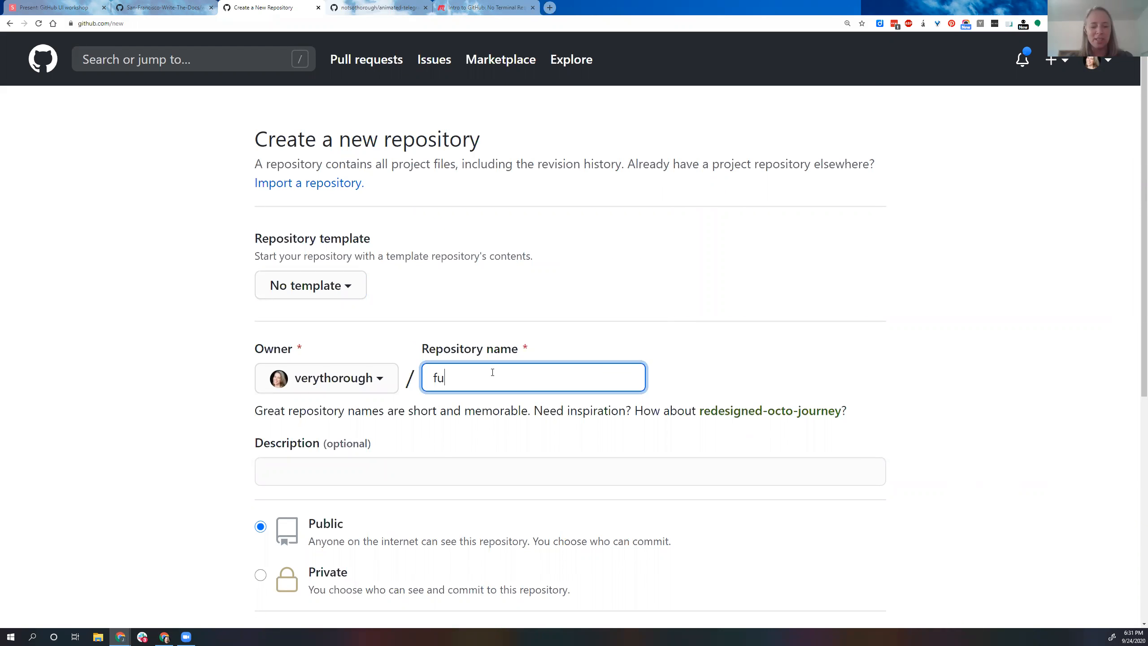
pyautogui.write('zzy-e')
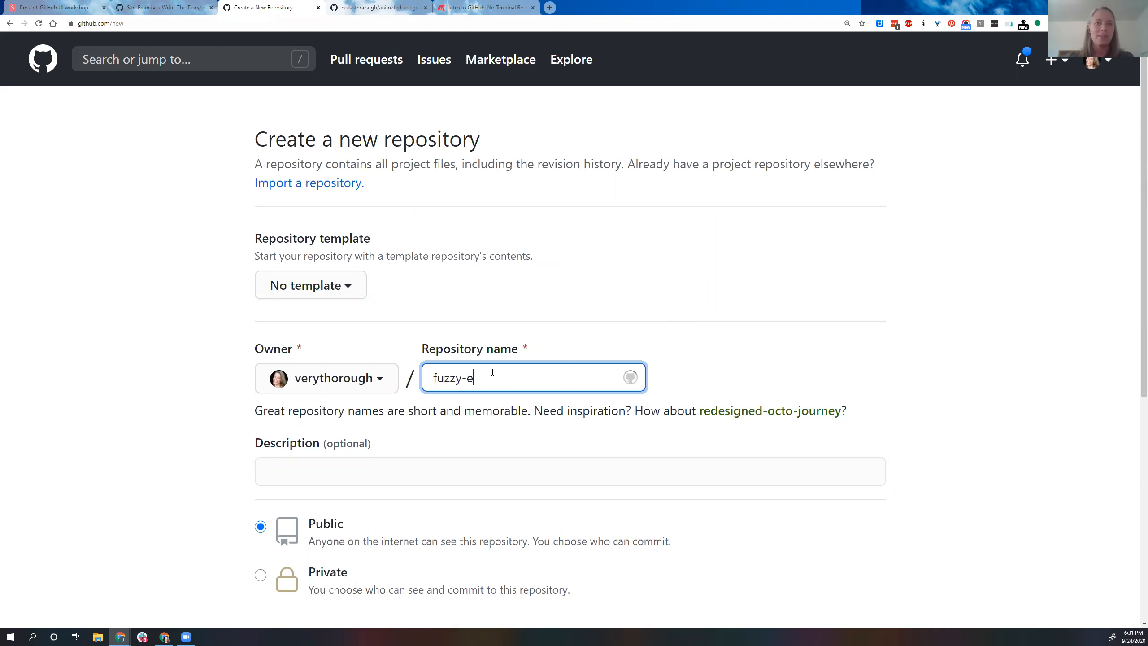
pyautogui.write('ngine')
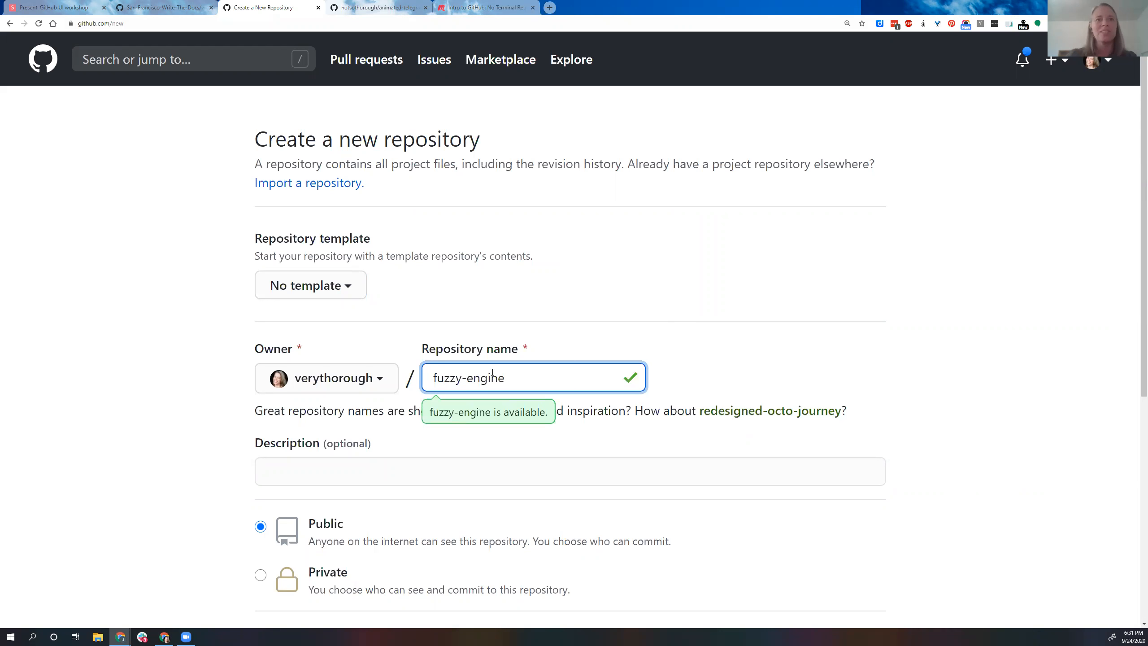
# Step: Enter "This is a repo about fuzzy engines." as the repository description
pyautogui.click(461, 460)
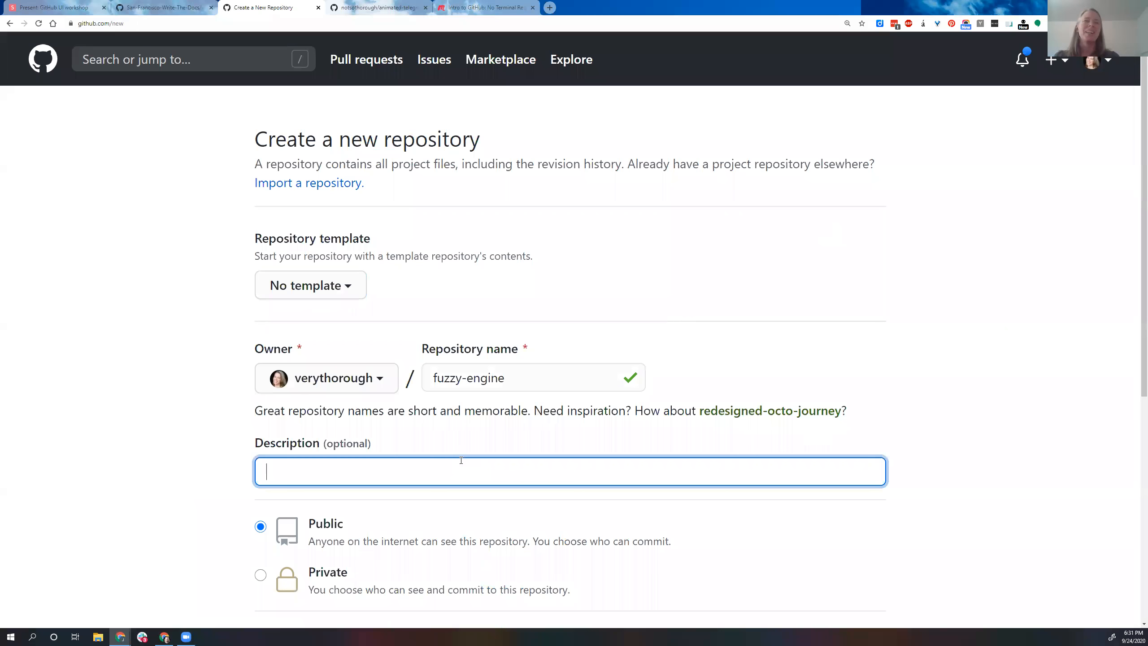
pyautogui.write('This')
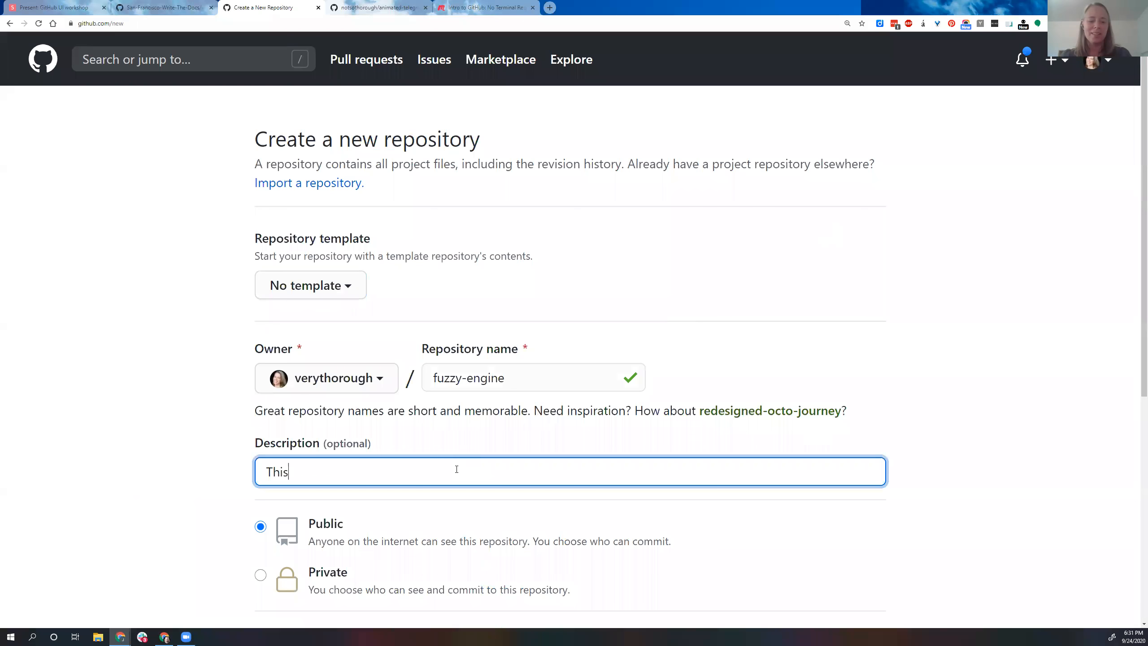
pyautogui.write(' is a r')
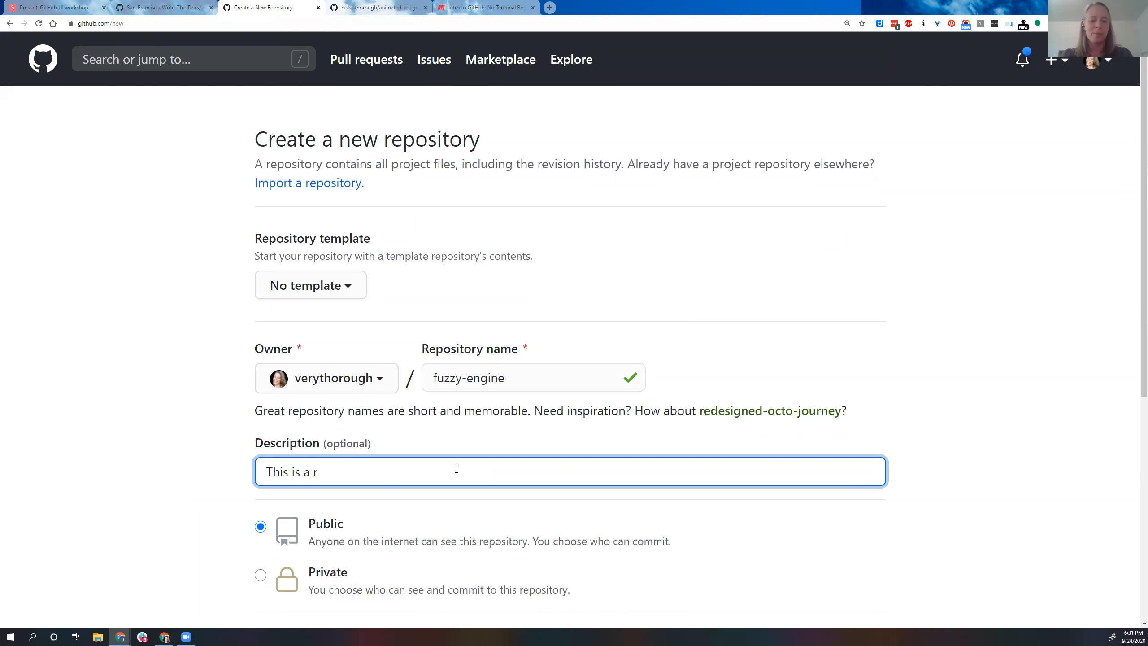
pyautogui.write('epo about fuzzy engine')
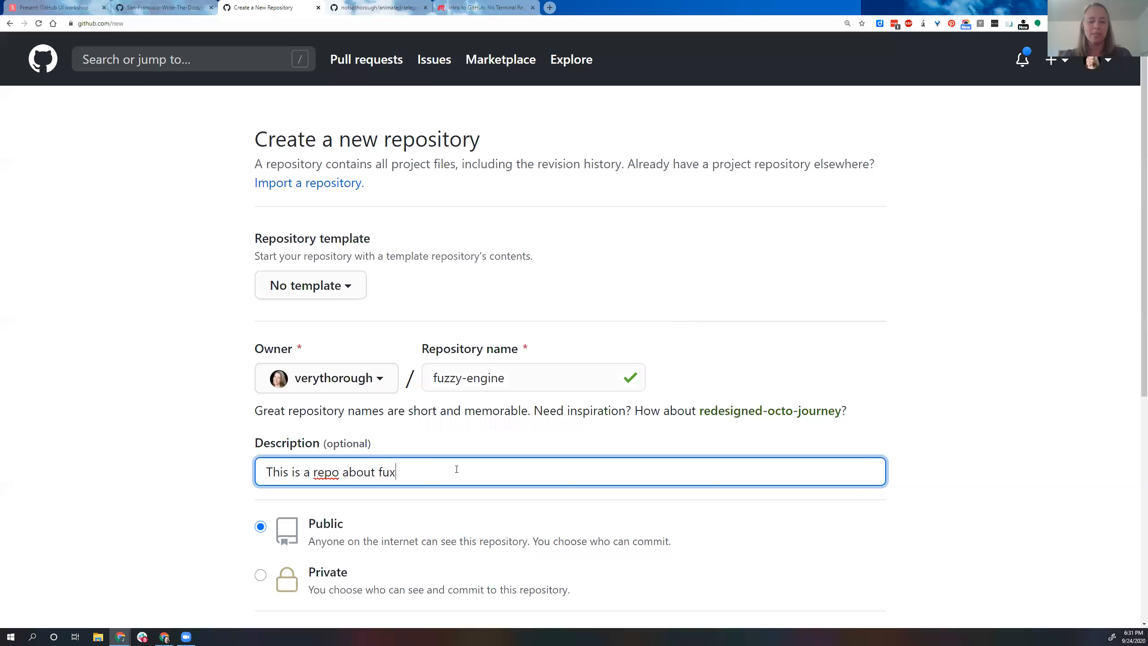
pyautogui.write('s.')
# Step: Create the repository as public, initialized with a README file
pyautogui.scroll(-2, 499, 473)
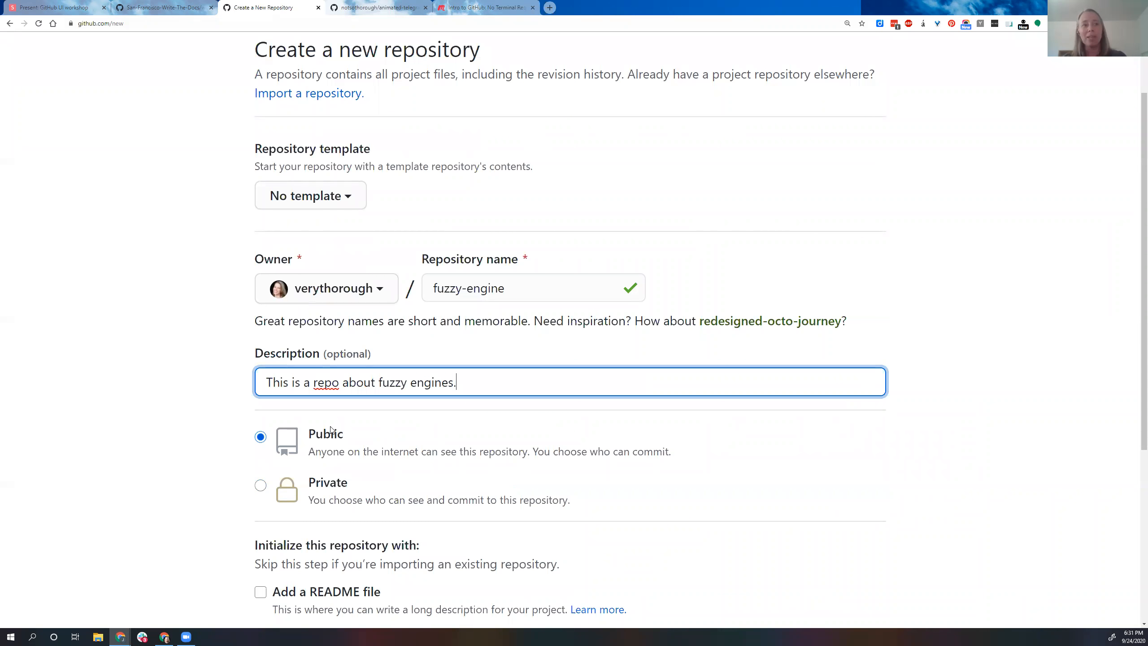
pyautogui.scroll(-1, 404, 469)
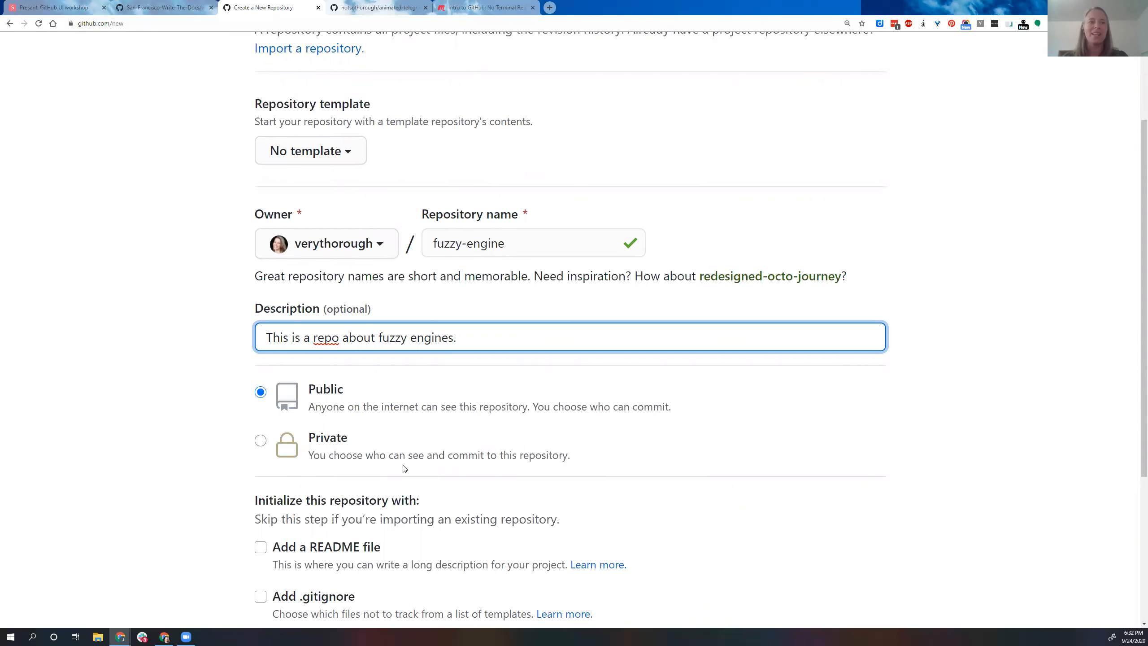
pyautogui.scroll(-4, 404, 469)
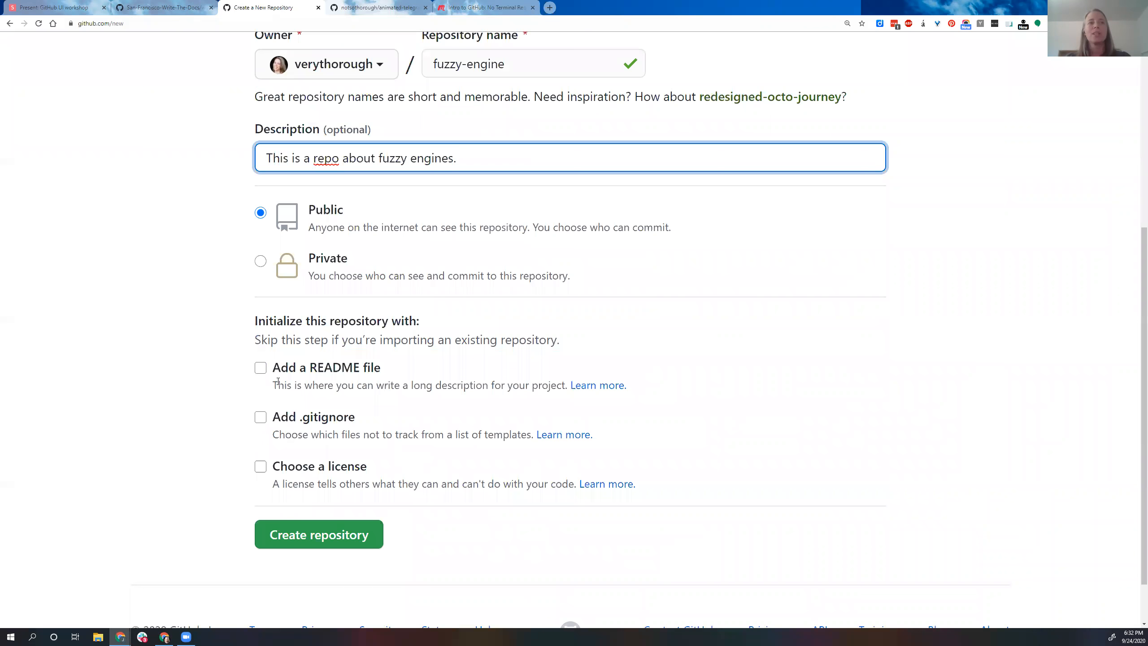
pyautogui.click(261, 369)
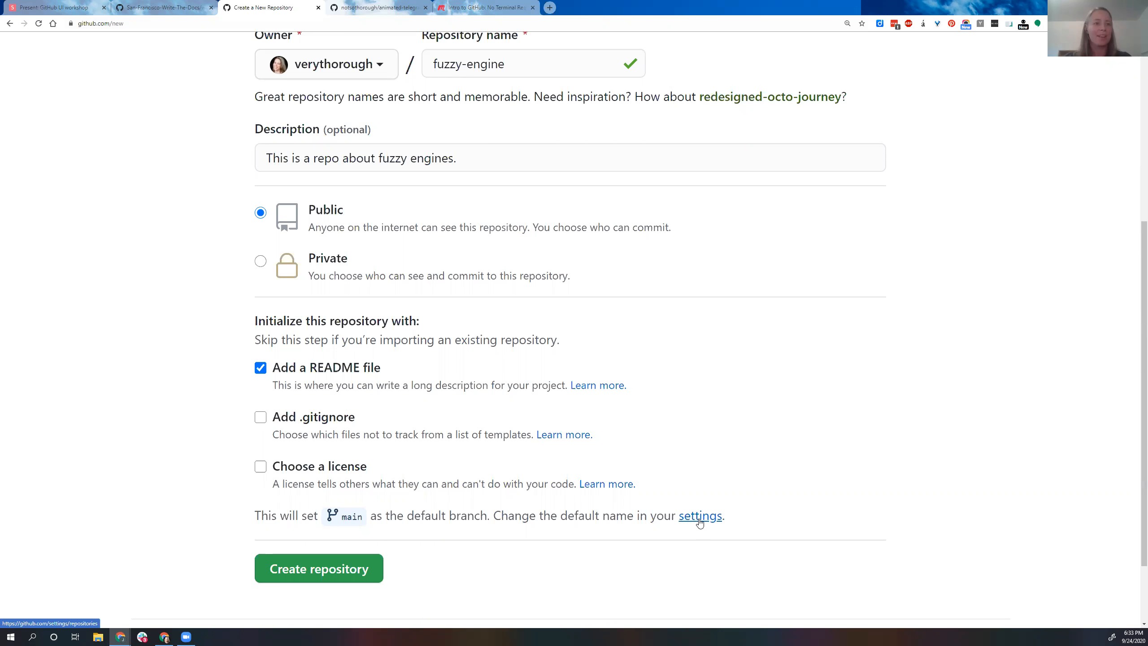
pyautogui.click(318, 573)
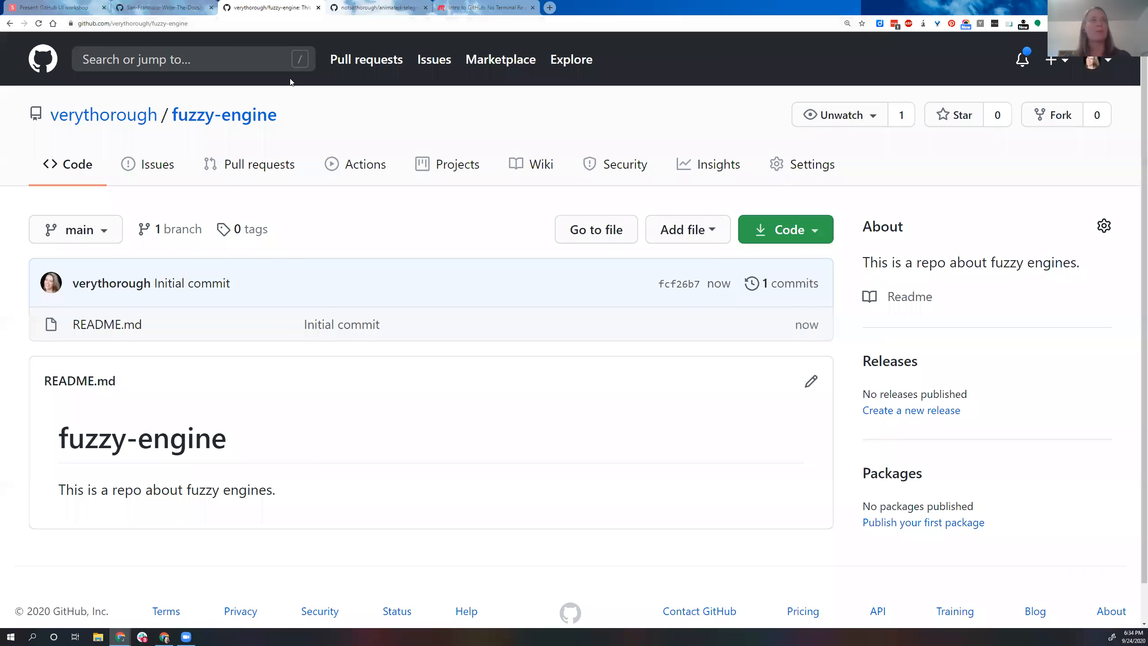
# Step: Switch to the GitHub UI workshop slides and advance to the "Adding a file" slide
pyautogui.click(50, 8)
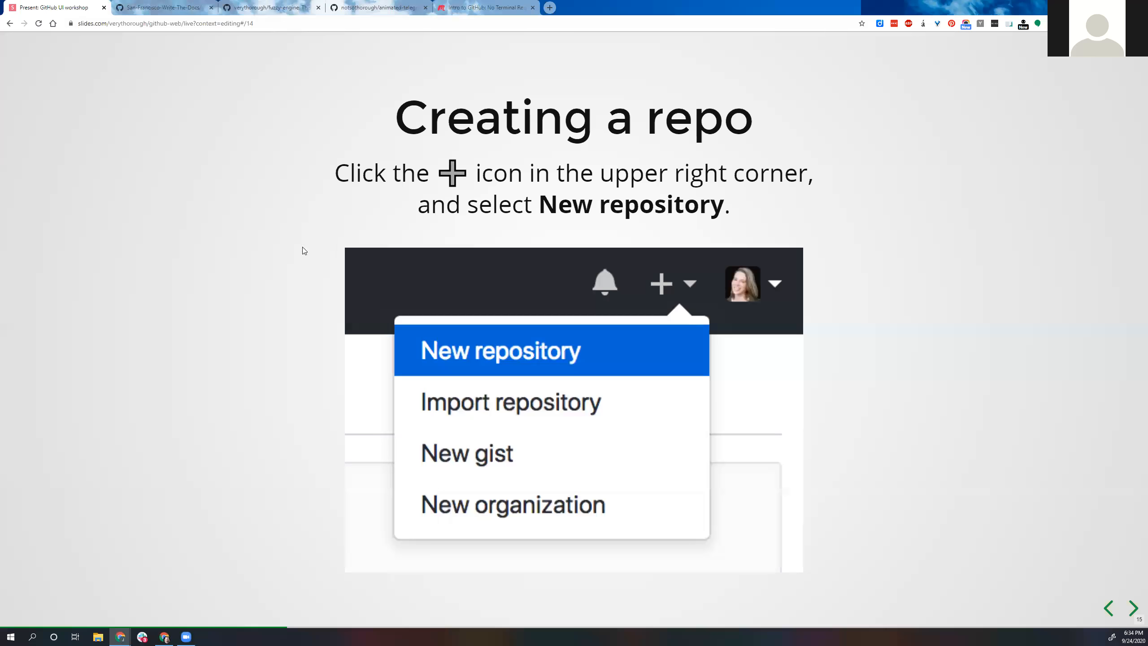
pyautogui.press('Right')
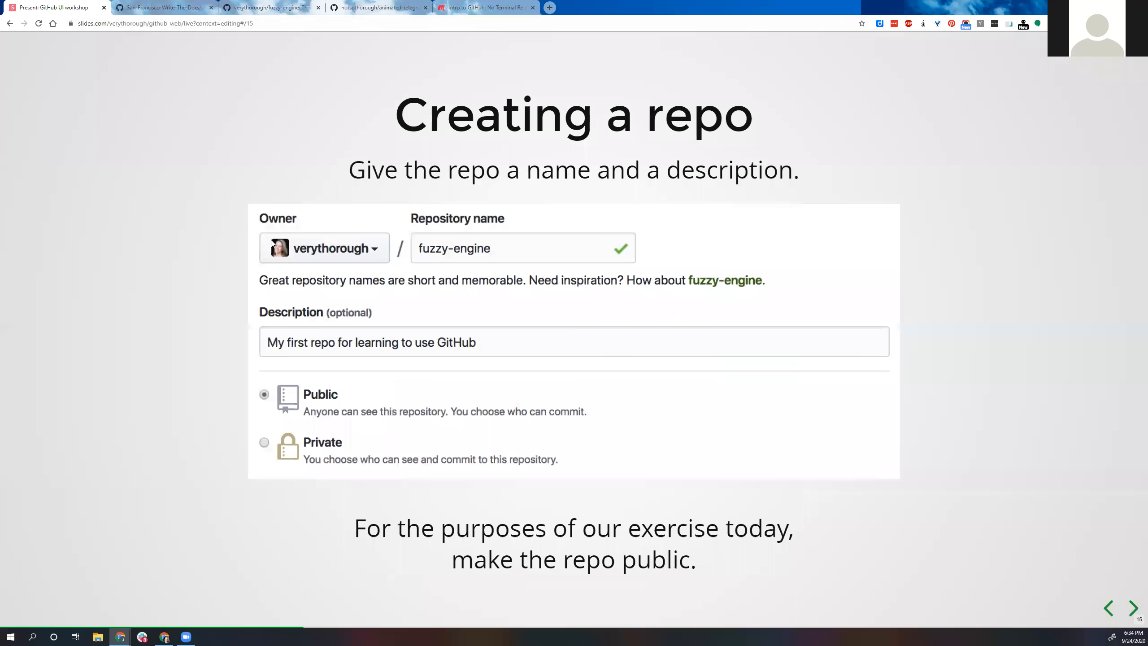
pyautogui.press('Right')
pyautogui.press('Right')
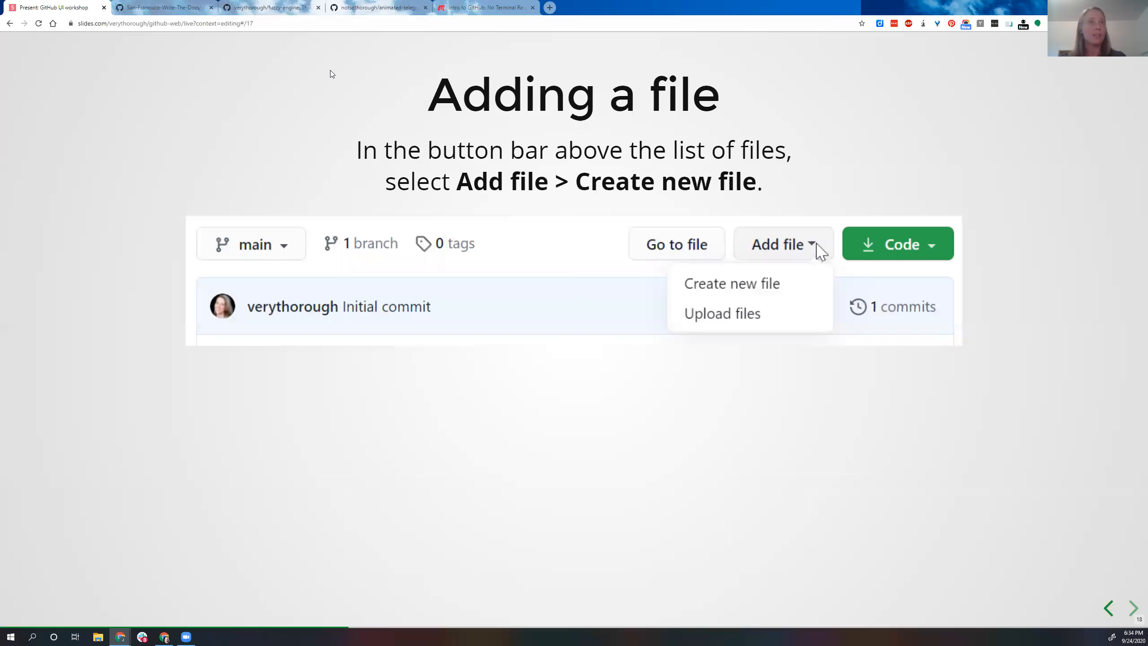
# Step: Return to the fuzzy-engine repository on GitHub and start a new file named new-file.txt
pyautogui.click(295, 9)
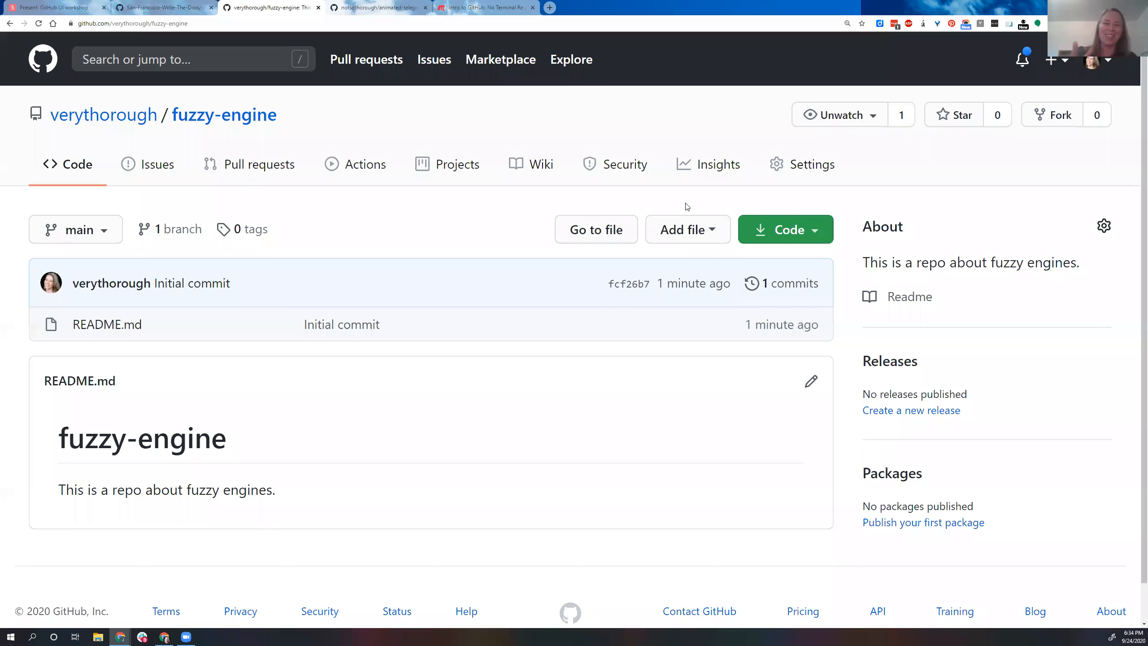
pyautogui.click(704, 238)
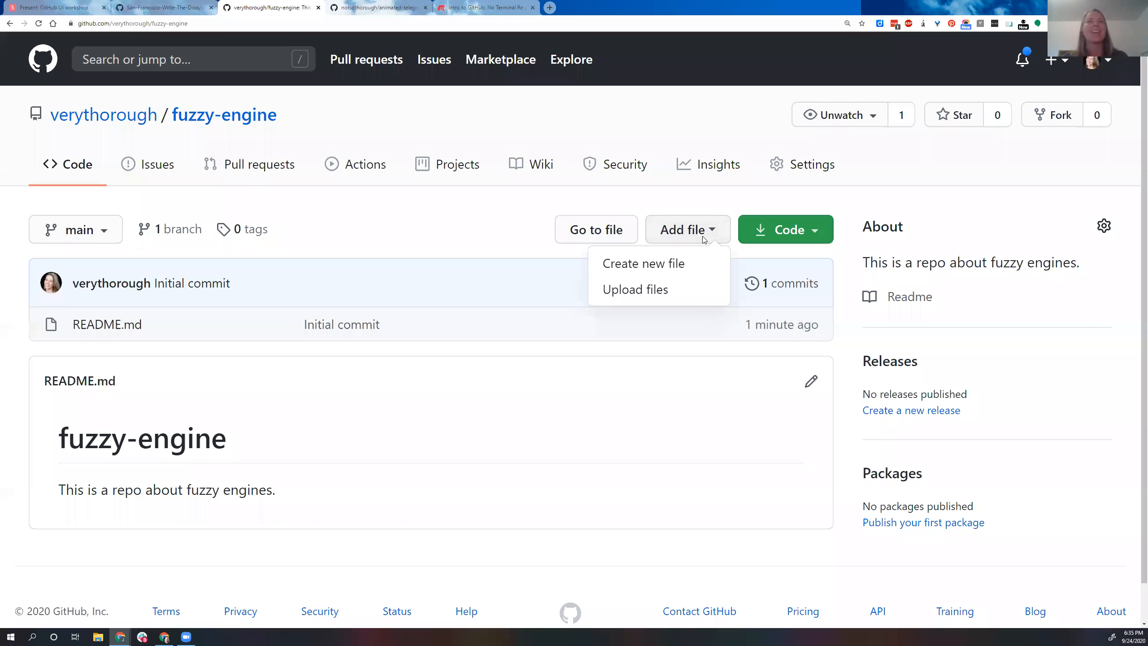
pyautogui.click(648, 266)
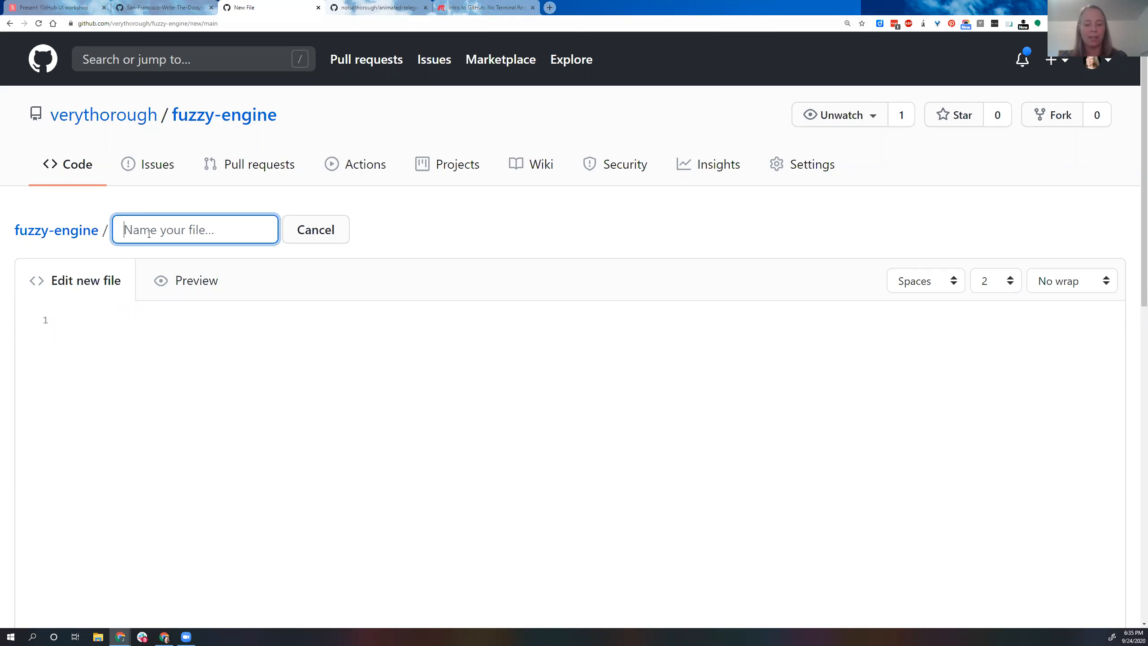
pyautogui.write('new_file.t')
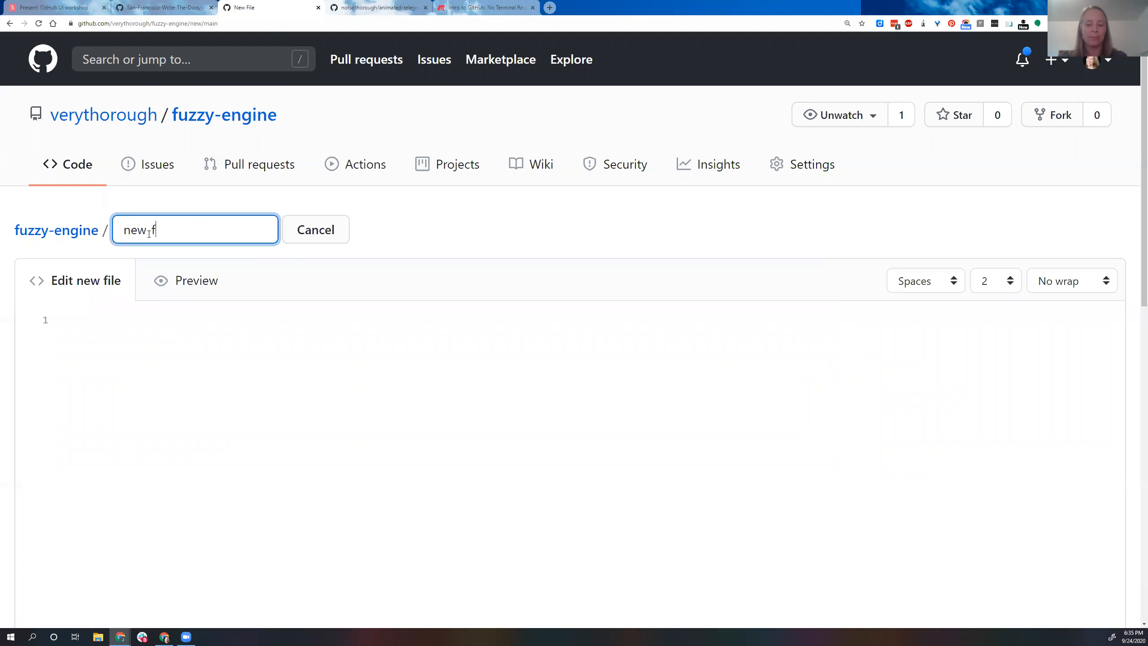
pyautogui.write('xt')
# Step: Enter "This is a new file." as the content of the new file
pyautogui.click(139, 308)
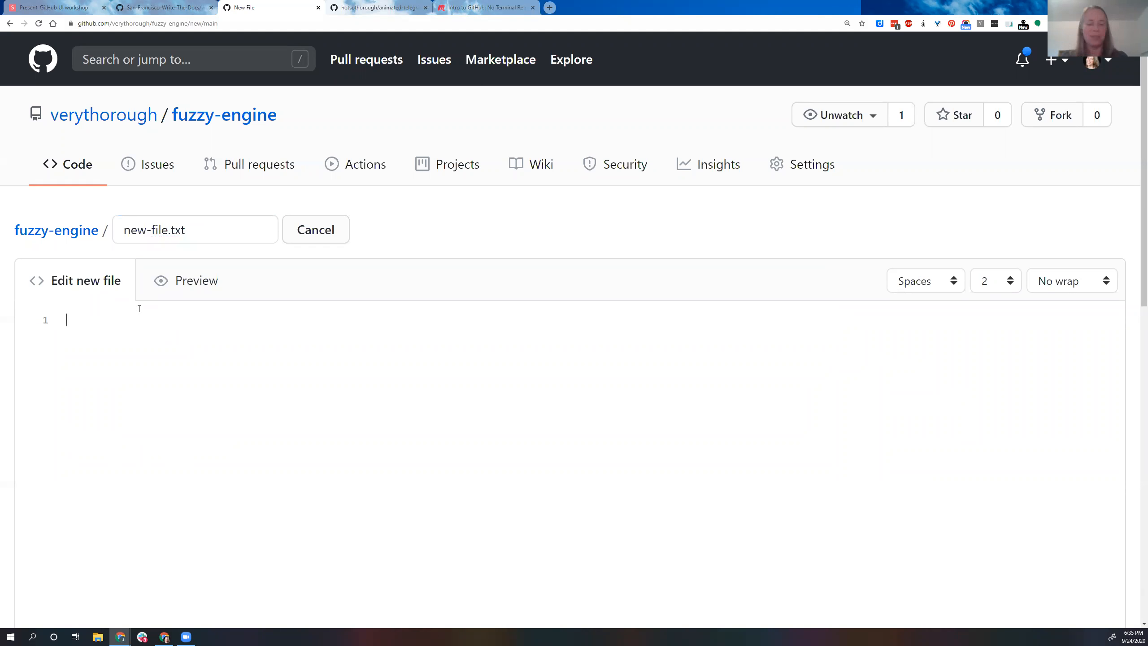
pyautogui.write('This is a ne')
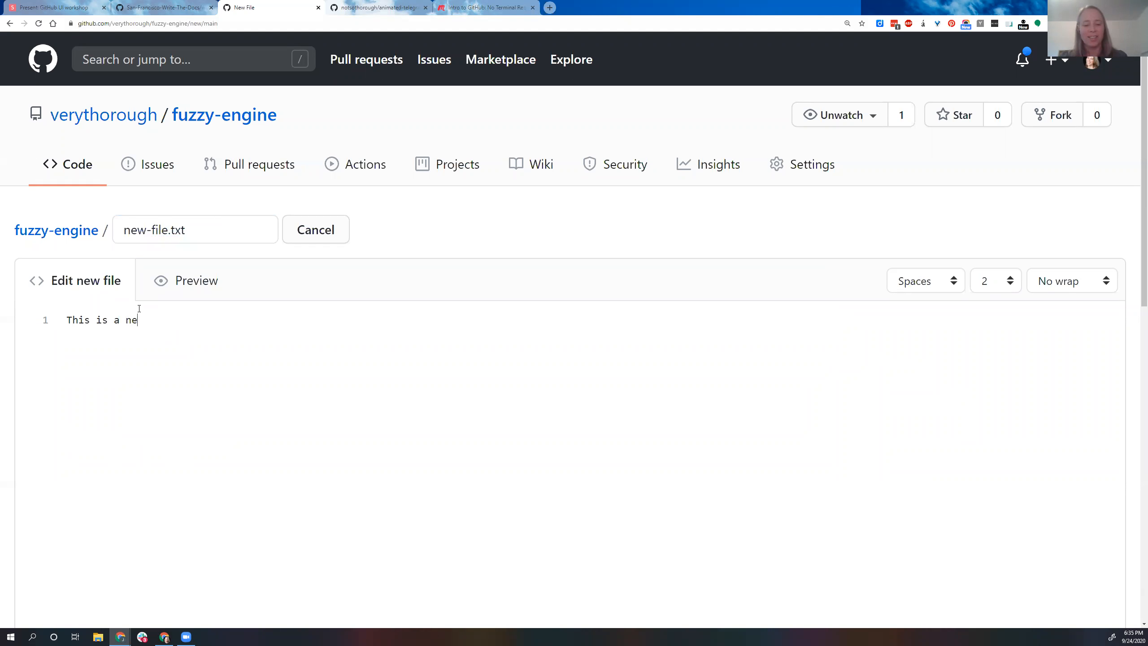
pyautogui.write('w file.')
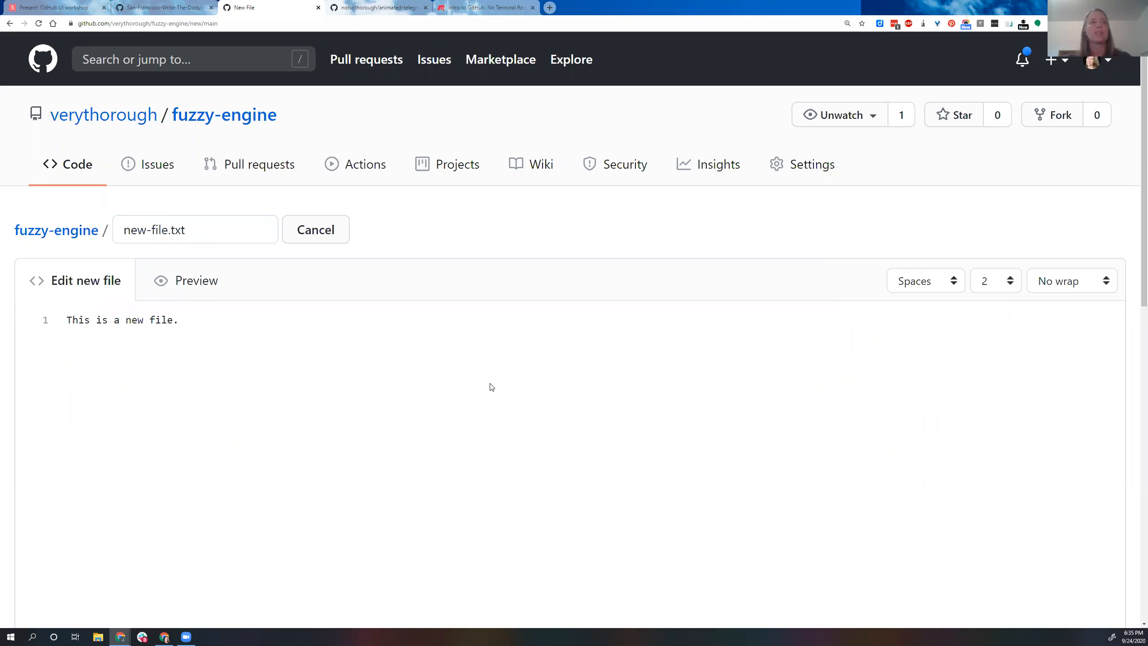
# Step: Try a space in place of the hyphen in the file name, and restore new-file.txt
pyautogui.scroll(-10, 492, 387)
pyautogui.scroll(-5, 483, 394)
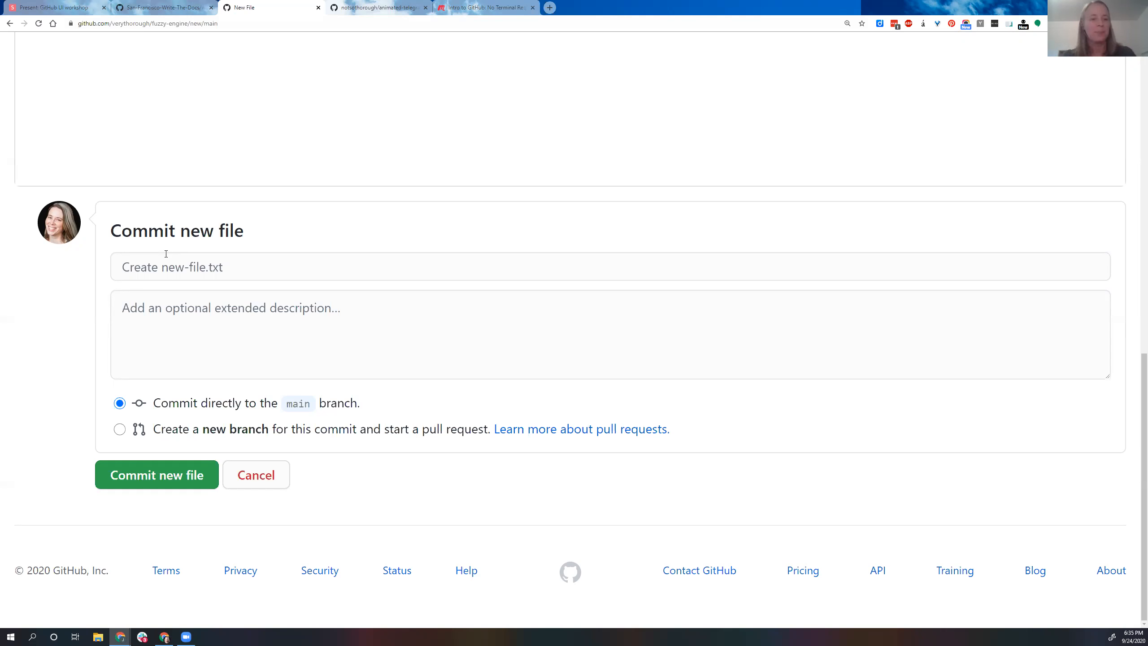
pyautogui.scroll(15, 166, 253)
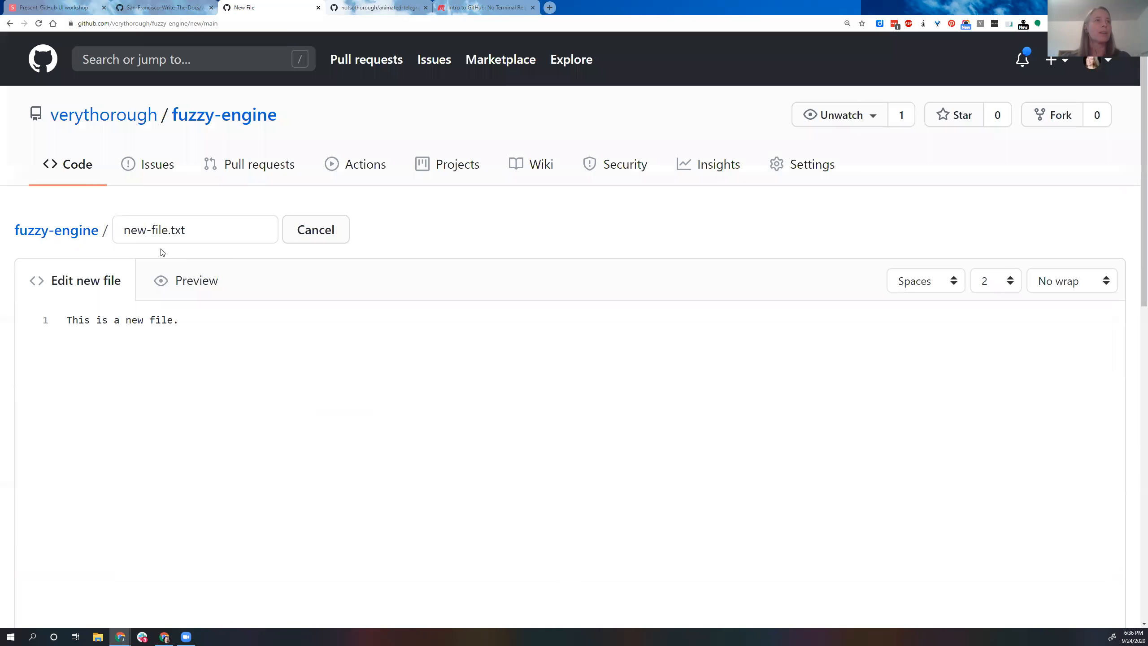
pyautogui.click(153, 228)
pyautogui.press('BackSpace')
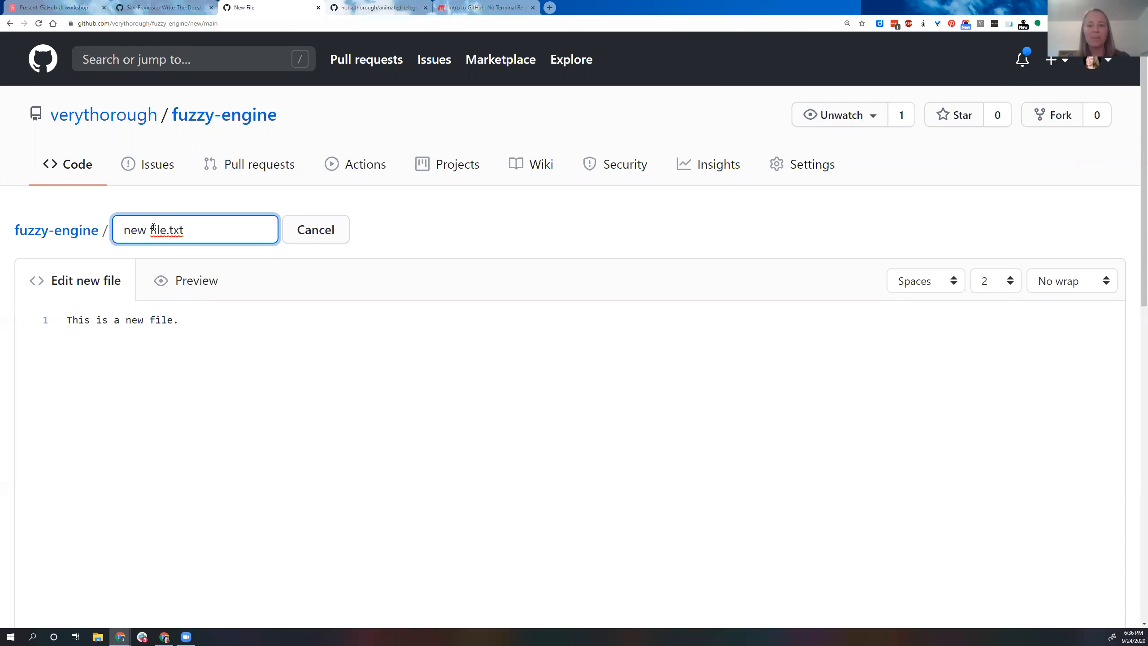
pyautogui.press('BackSpace')
pyautogui.write('-')
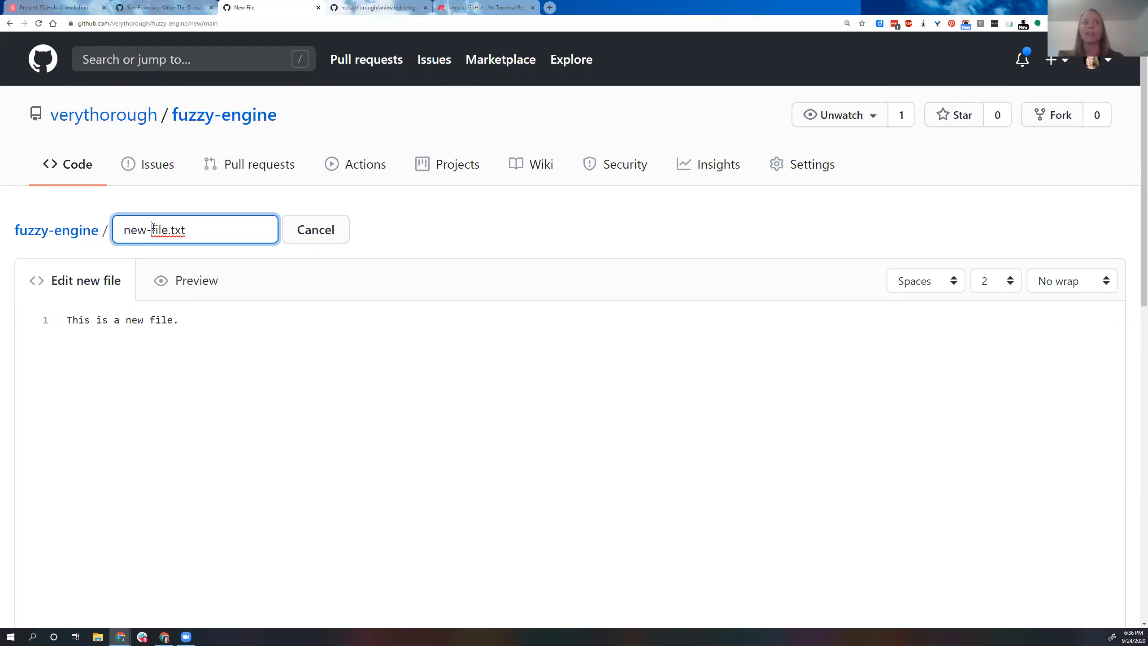
# Step: Commit the new file directly to the main branch with the suggested commit message
pyautogui.scroll(-10, 295, 328)
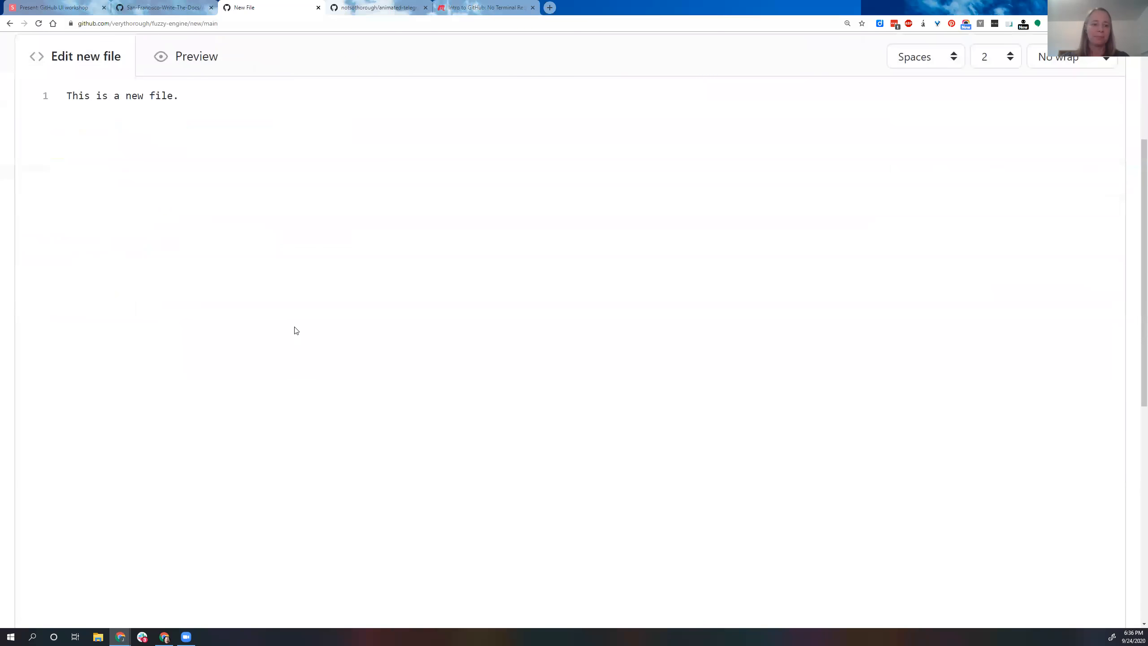
pyautogui.scroll(-5, 296, 327)
pyautogui.click(212, 262)
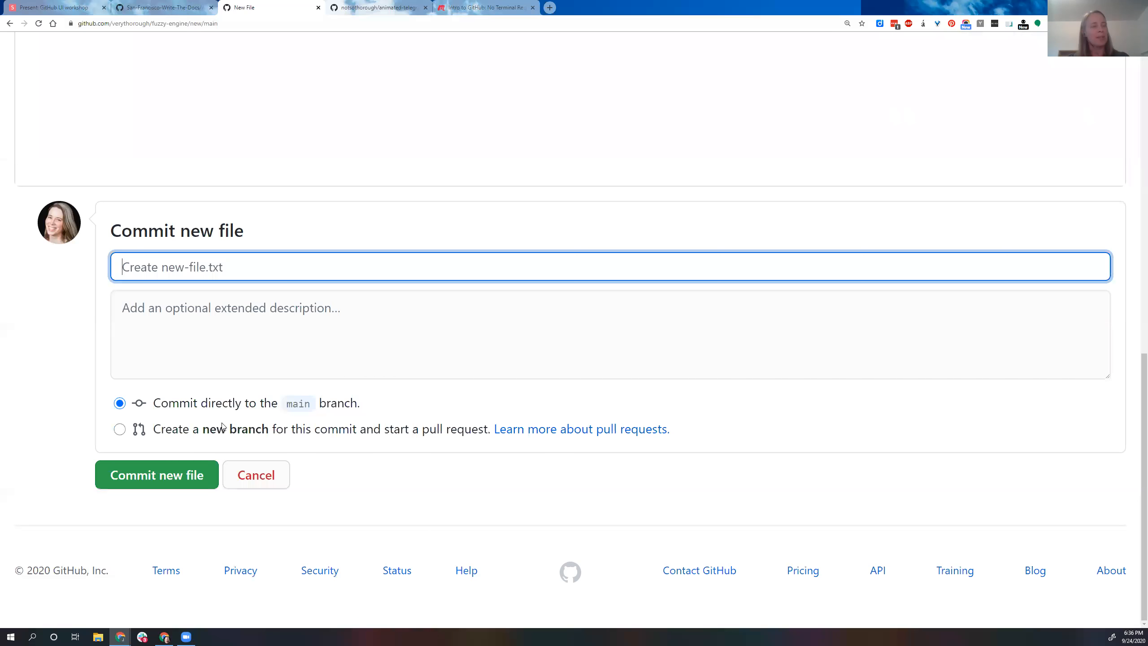
pyautogui.click(156, 476)
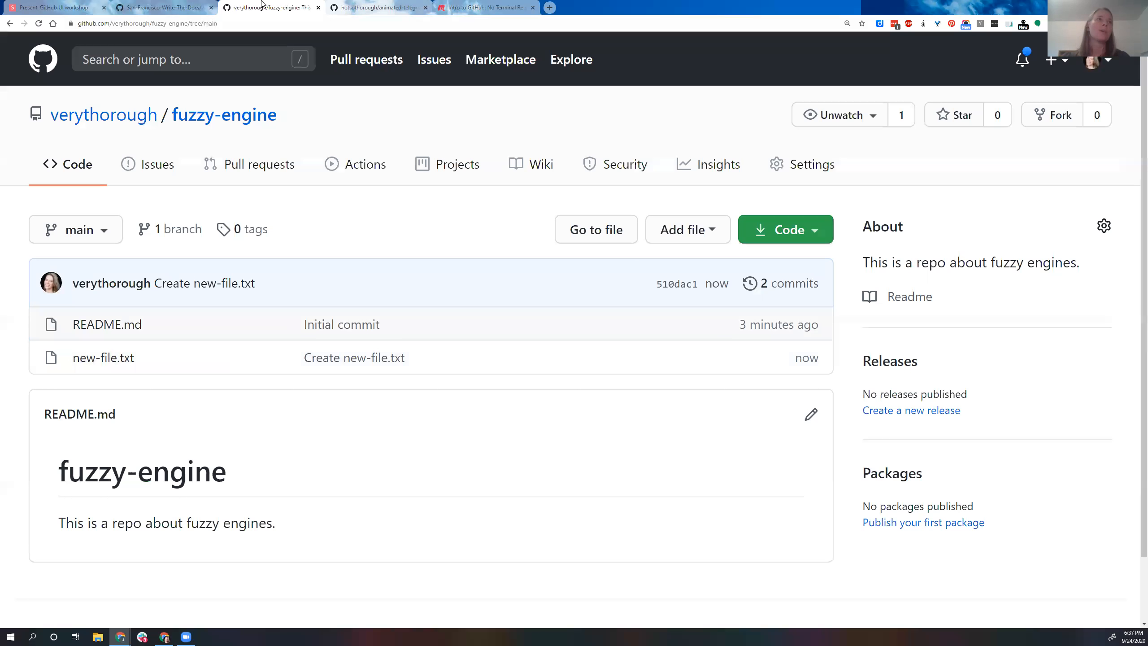
# Step: Review the workshop slides on adding and uploading a file, and return to the fuzzy-engine repository on GitHub
pyautogui.click(65, 10)
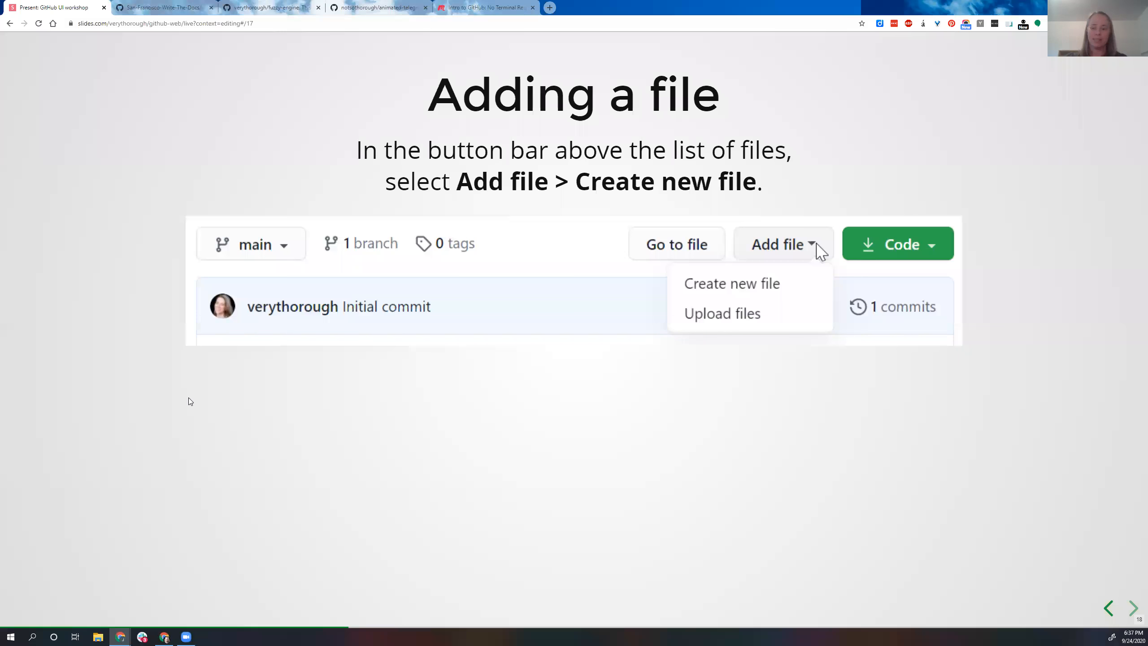
pyautogui.press('Right')
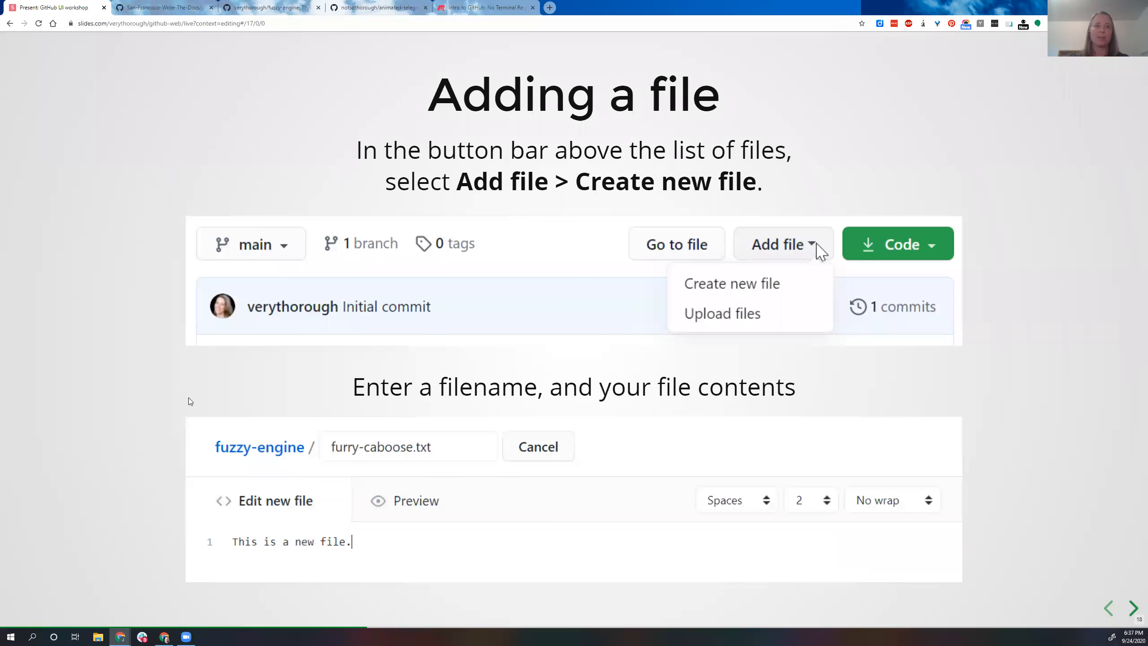
pyautogui.press('Right')
pyautogui.press('Right')
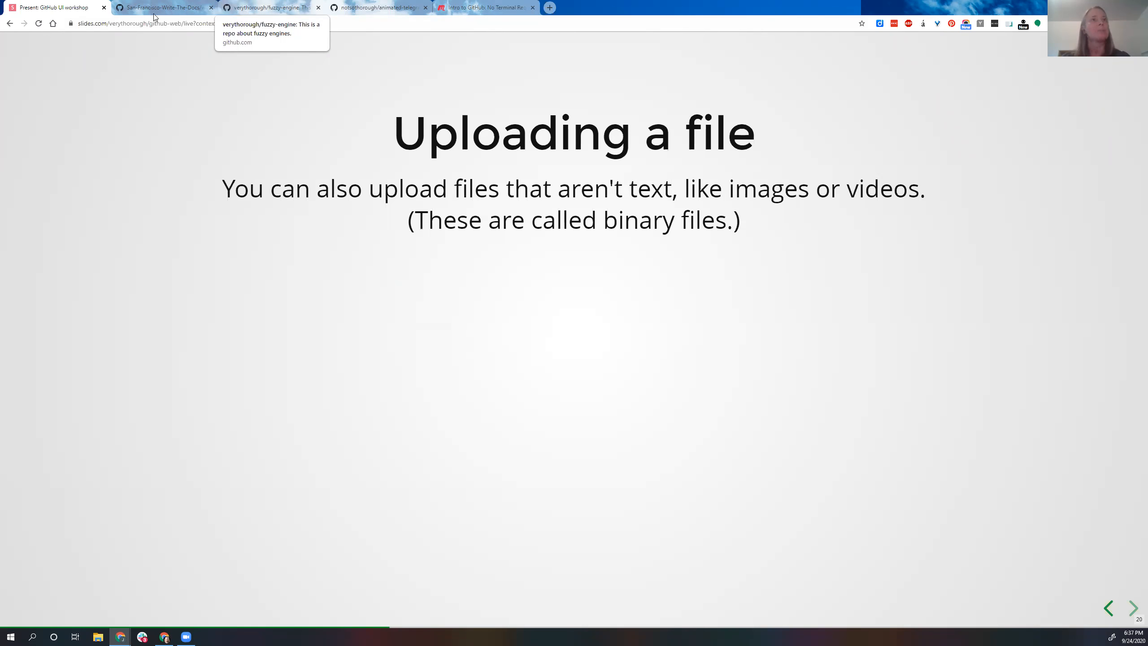
pyautogui.press('Right')
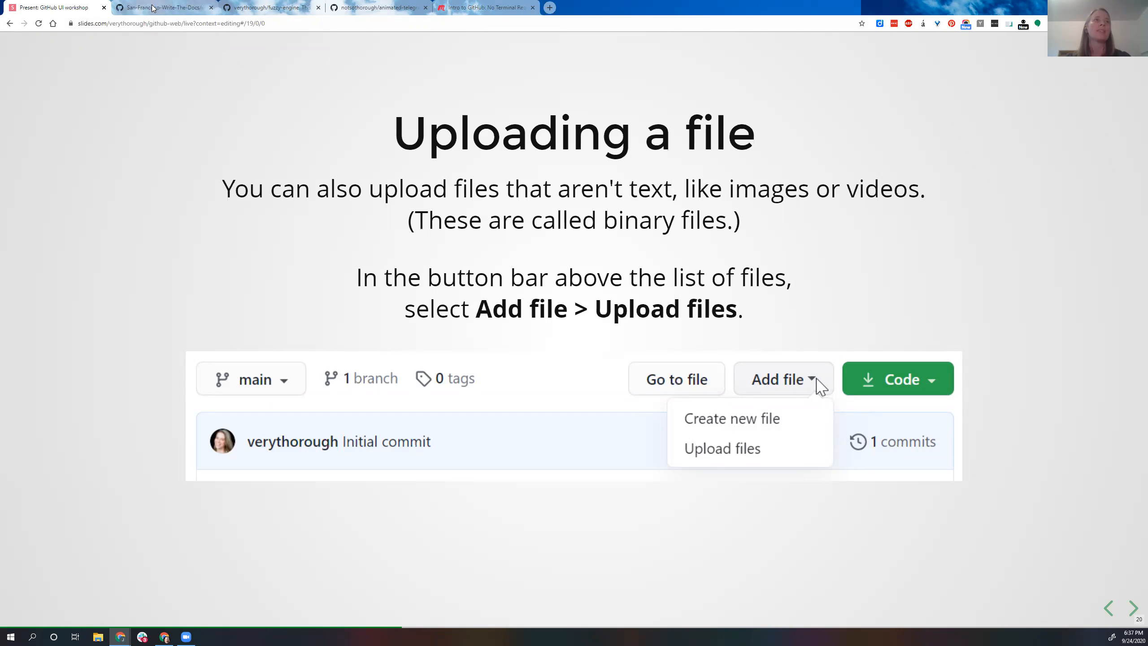
pyautogui.click(271, 8)
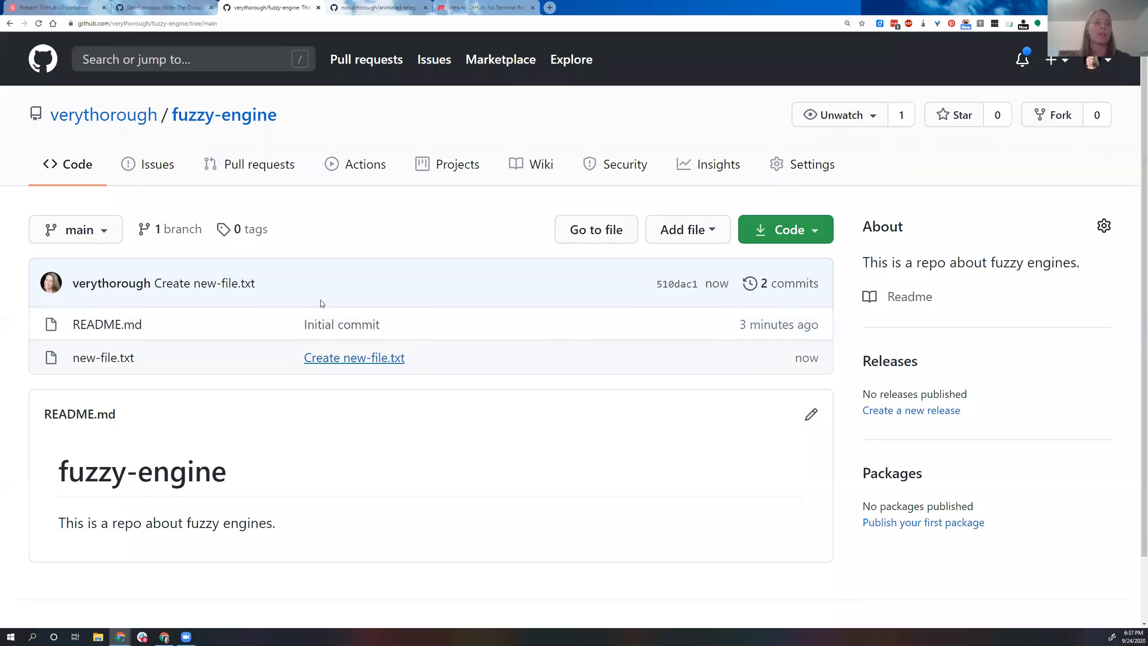
# Step: Upload the picture sleepy-tongue.jpg from the puppers folder to the fuzzy-engine repository
pyautogui.click(711, 230)
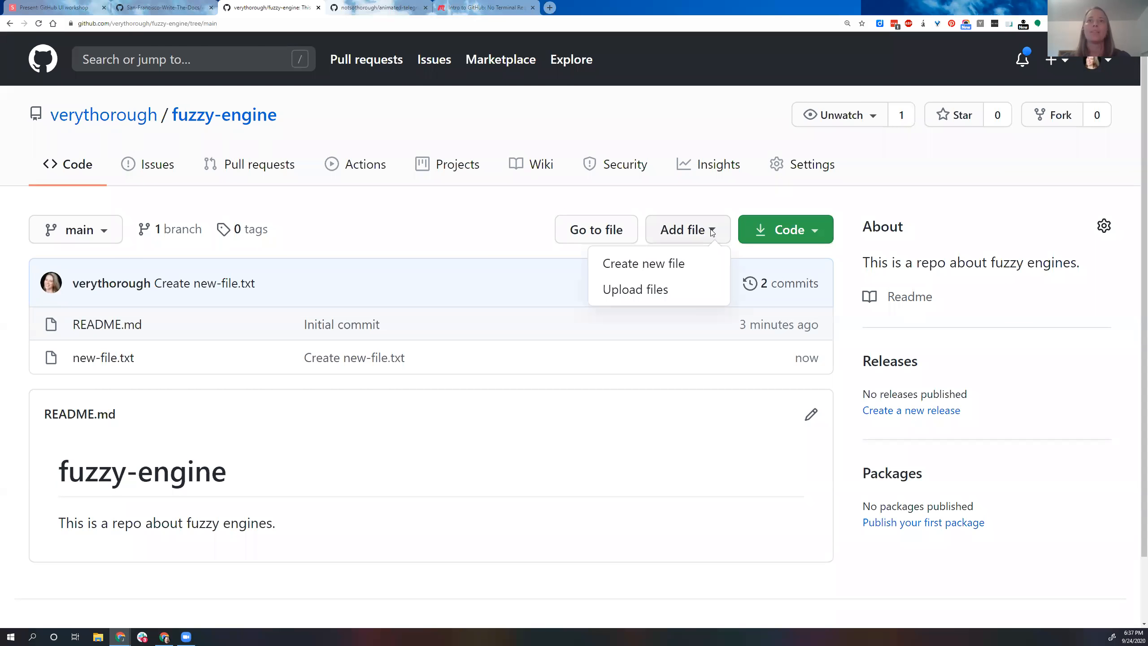
pyautogui.click(637, 290)
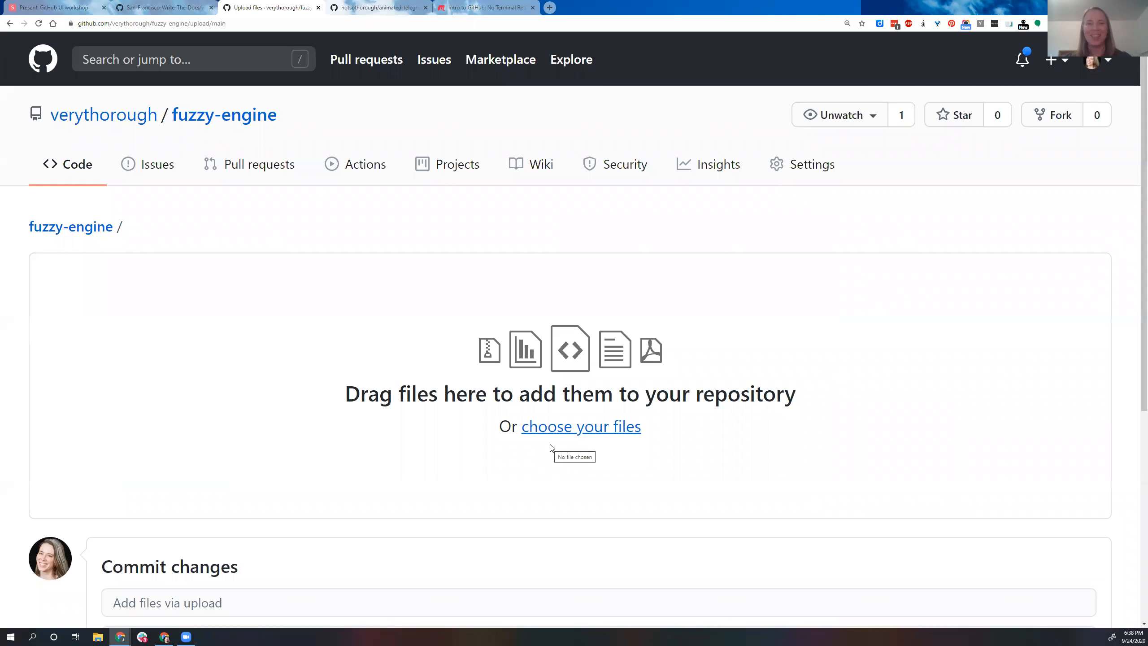
pyautogui.click(573, 427)
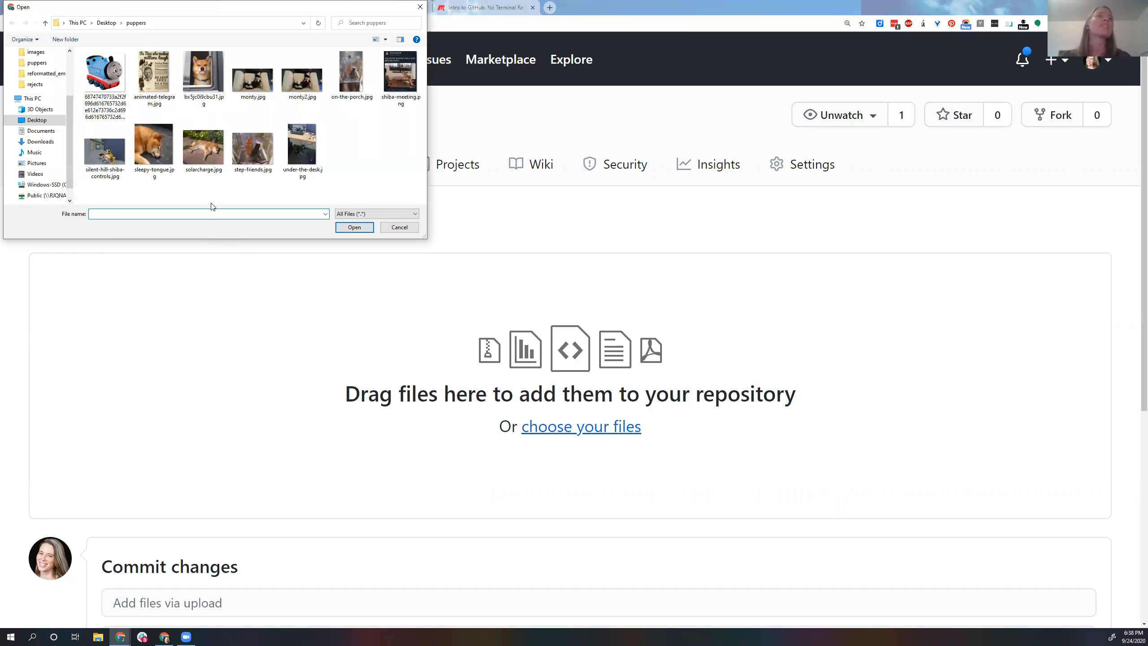
pyautogui.click(151, 156)
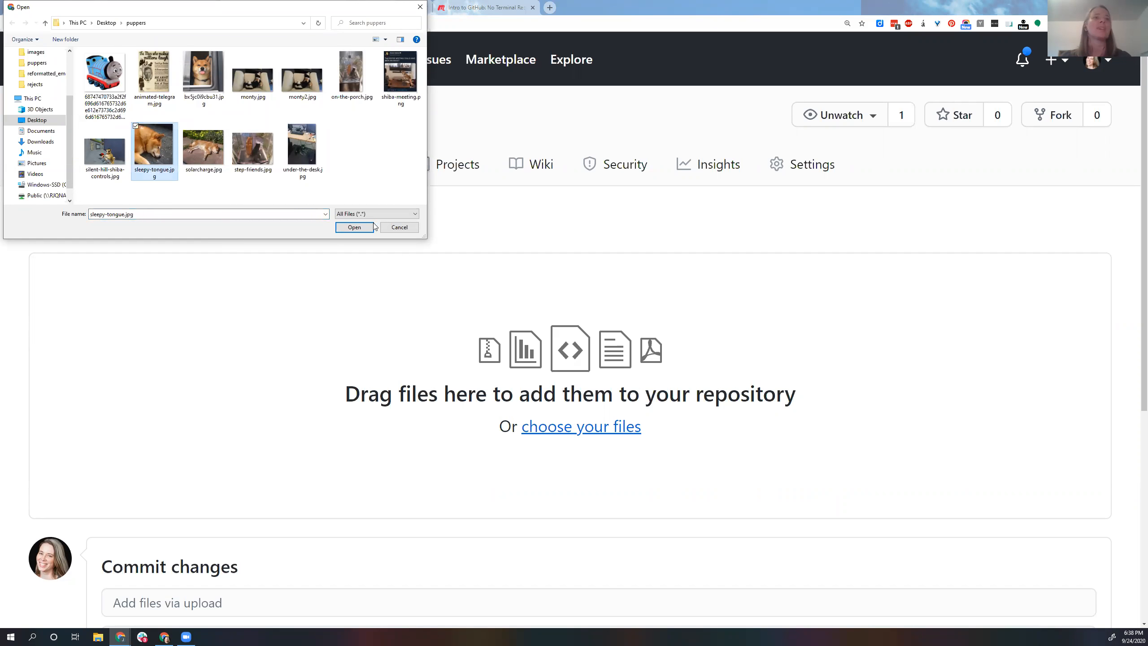
pyautogui.click(355, 227)
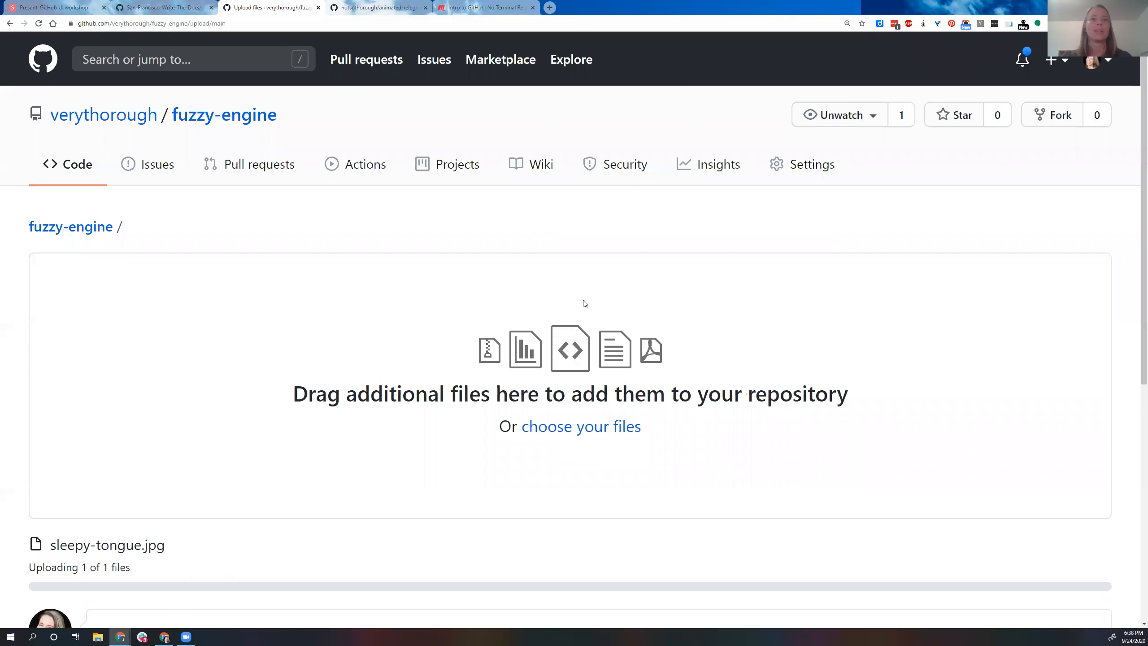
# Step: Commit the uploaded picture directly to the main branch with the message "Add picture of Petunia"
pyautogui.scroll(-4, 276, 376)
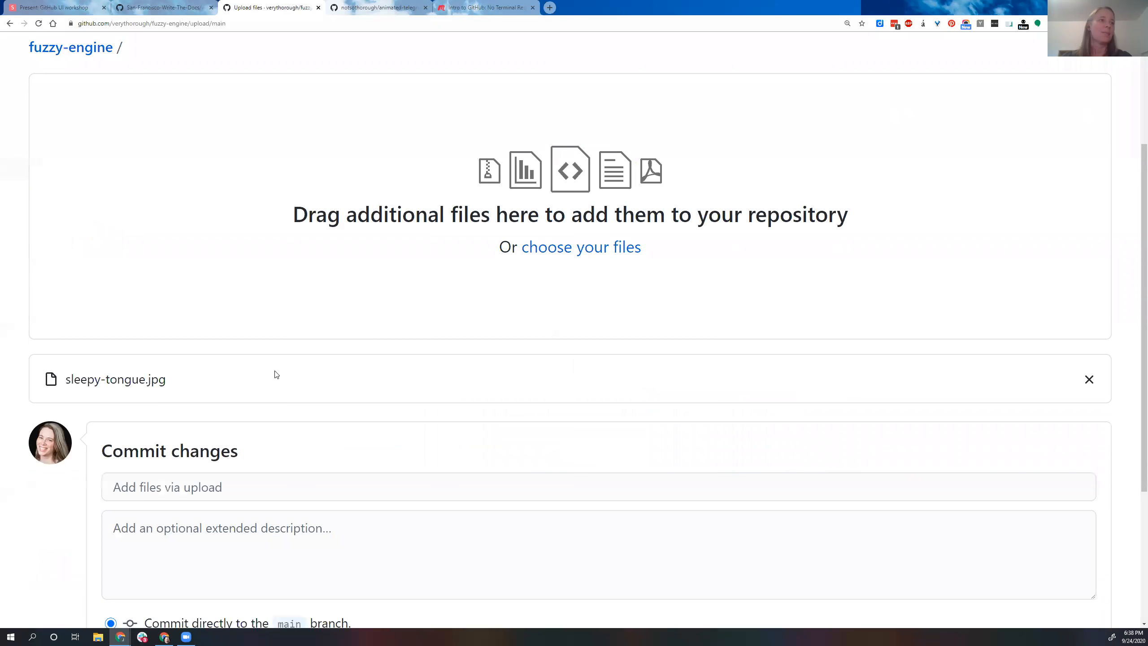
pyautogui.scroll(-1, 275, 371)
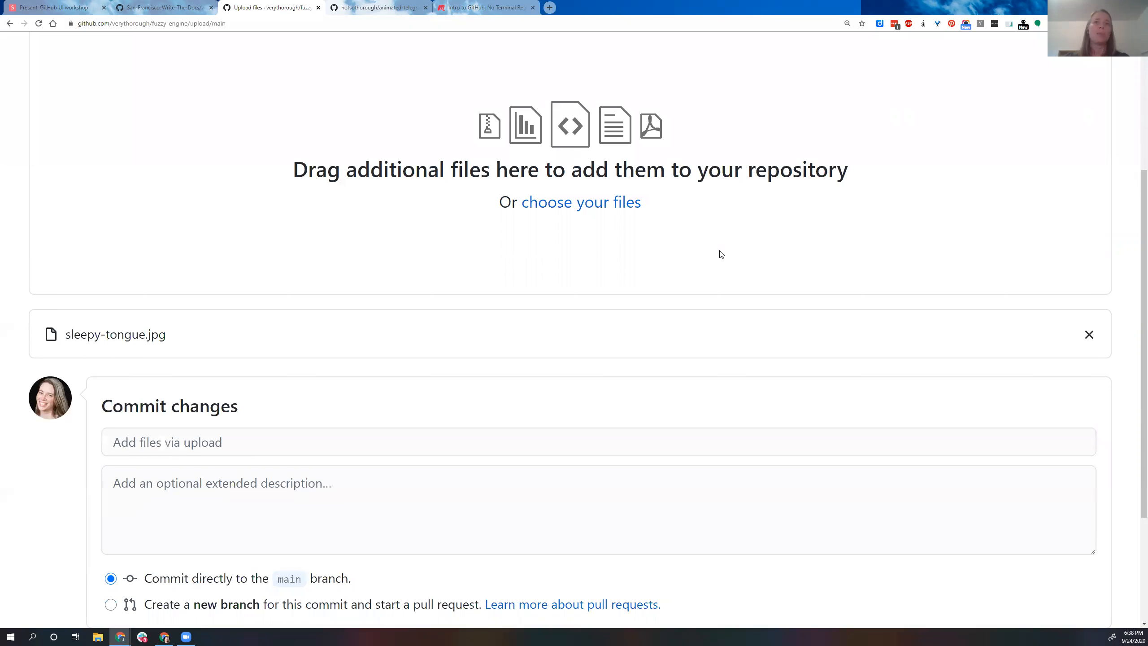
pyautogui.scroll(-2, 364, 360)
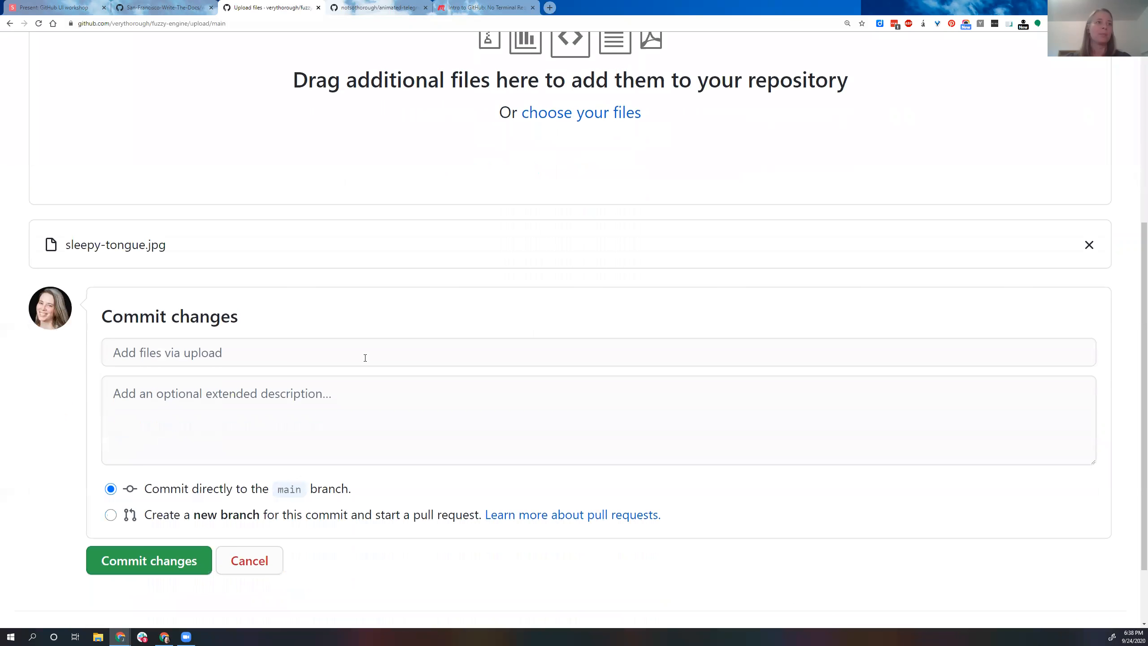
pyautogui.click(262, 352)
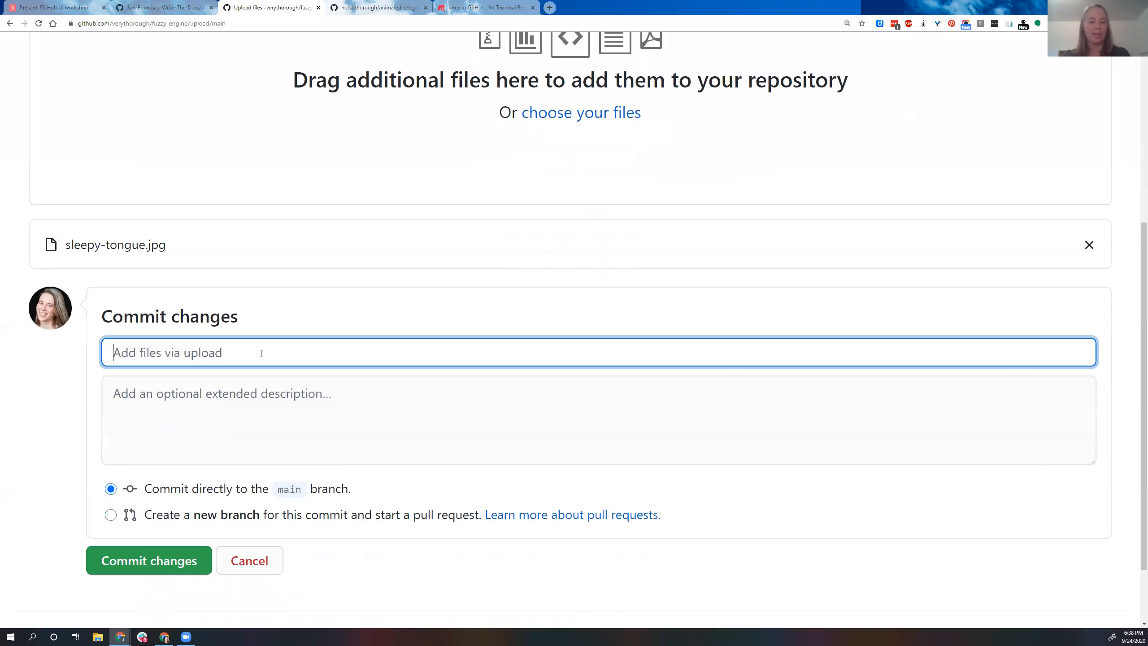
pyautogui.write('Add picture ')
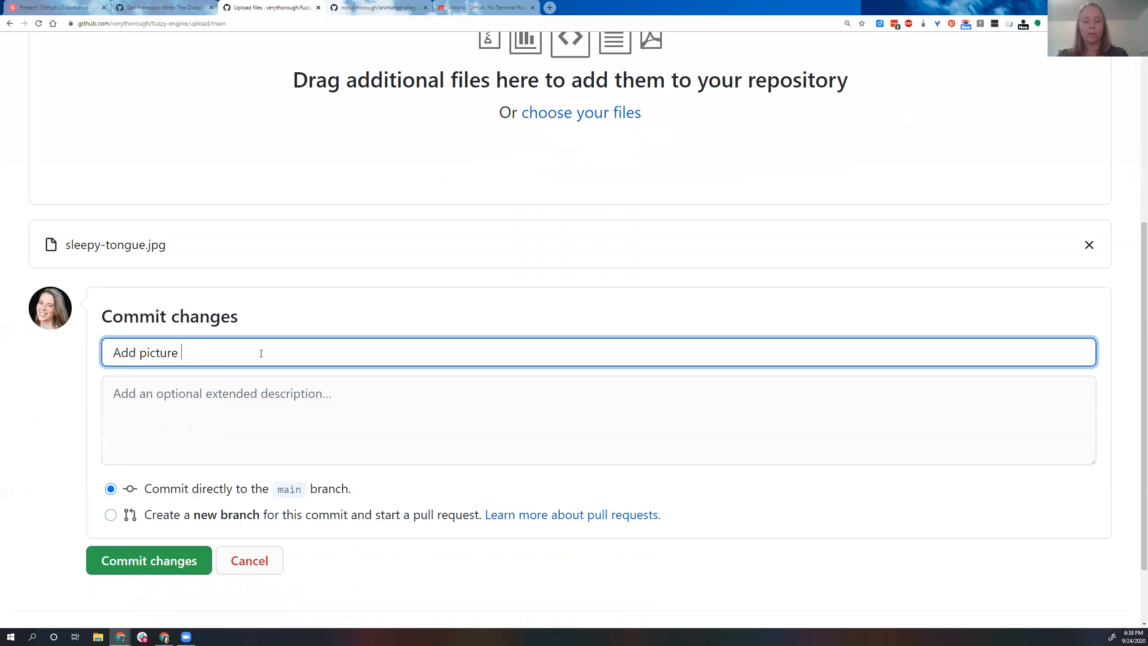
pyautogui.write('of Petunia')
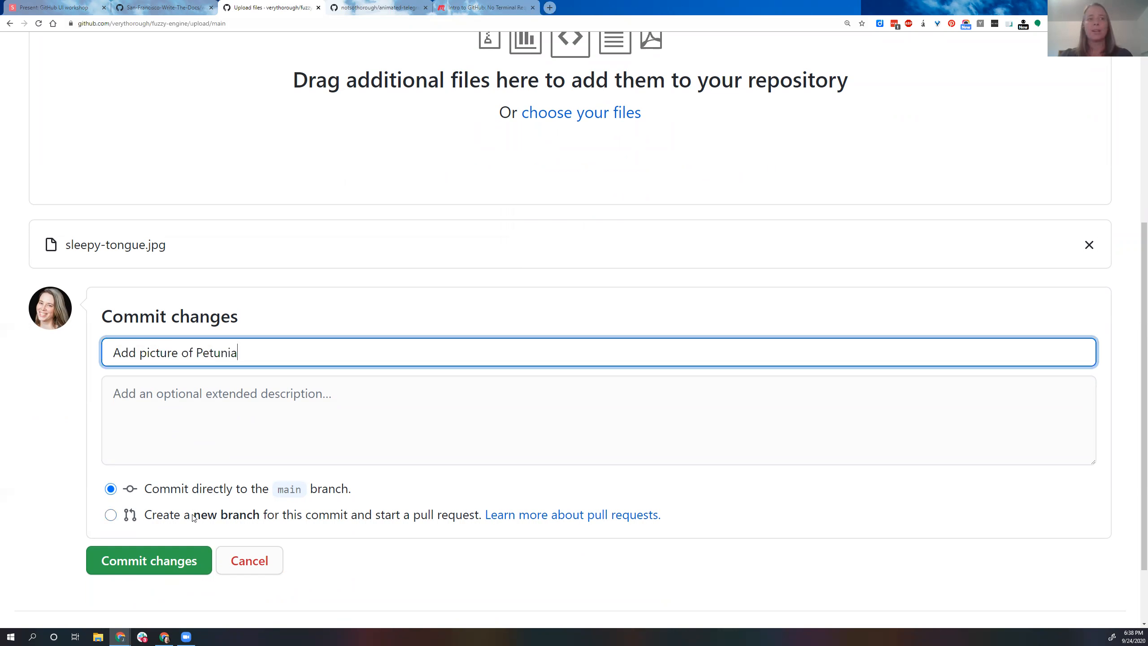
pyautogui.click(175, 560)
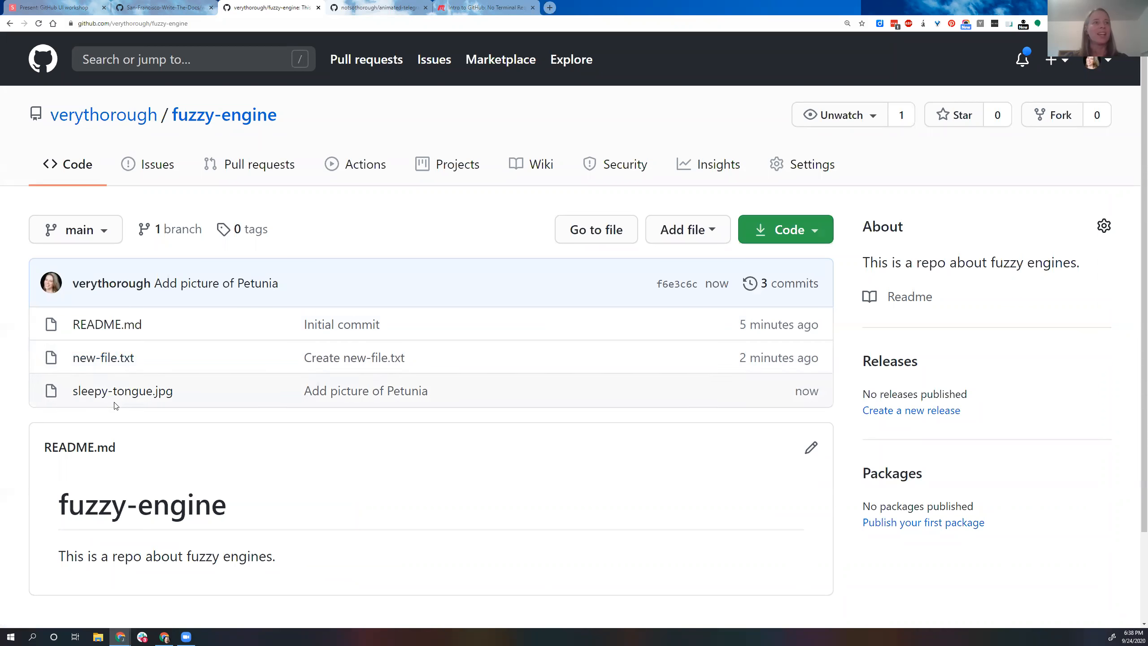
# Step: View the committed sleepy-tongue.jpg picture and return to the repository's file list
pyautogui.click(120, 392)
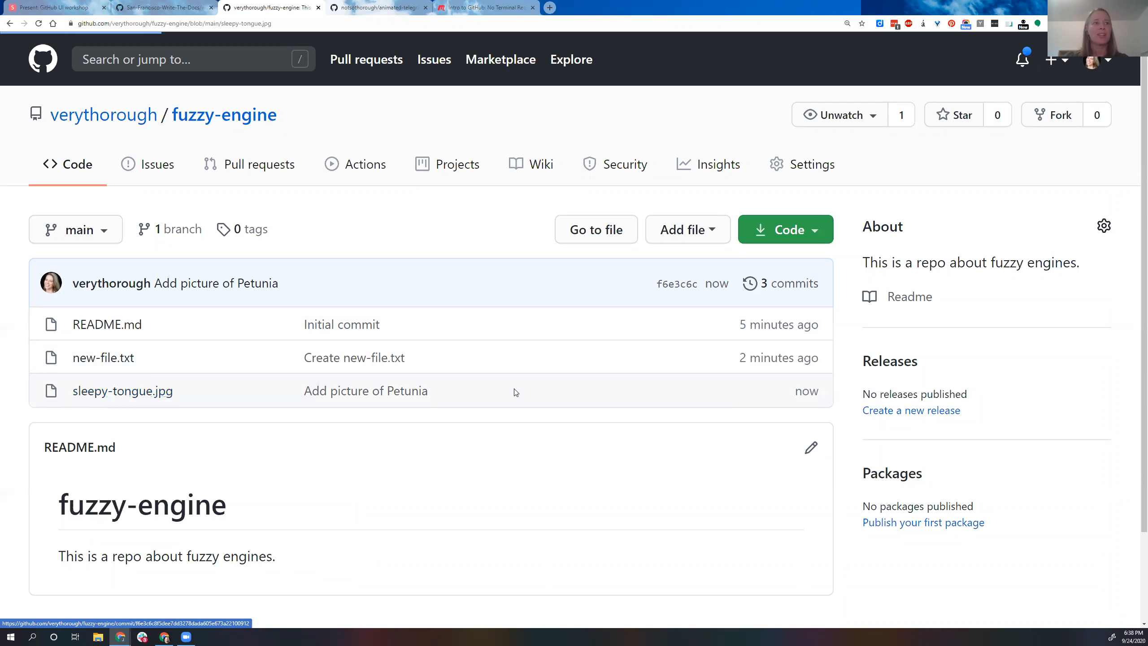
pyautogui.scroll(-10, 516, 391)
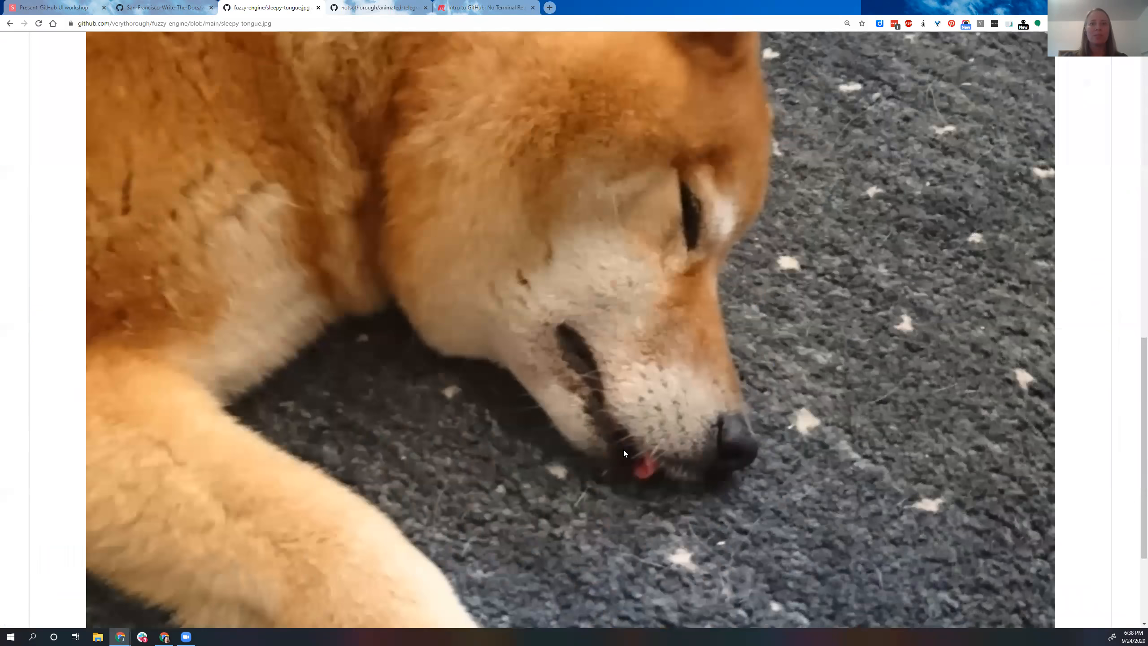
pyautogui.scroll(10, 293, 312)
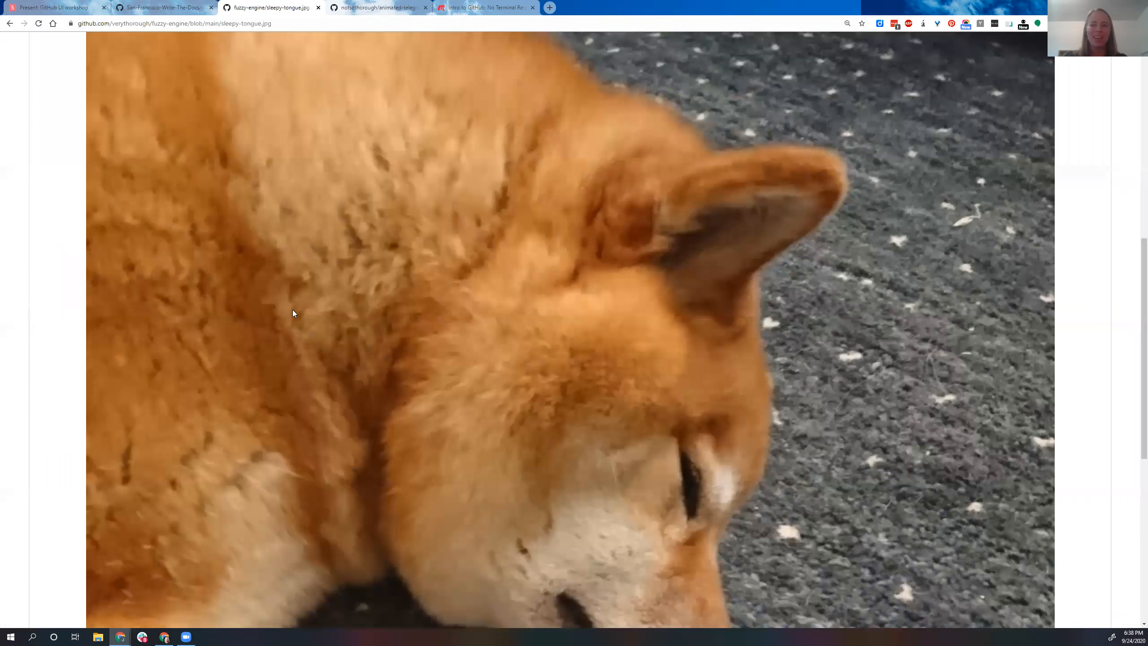
pyautogui.scroll(5, 205, 170)
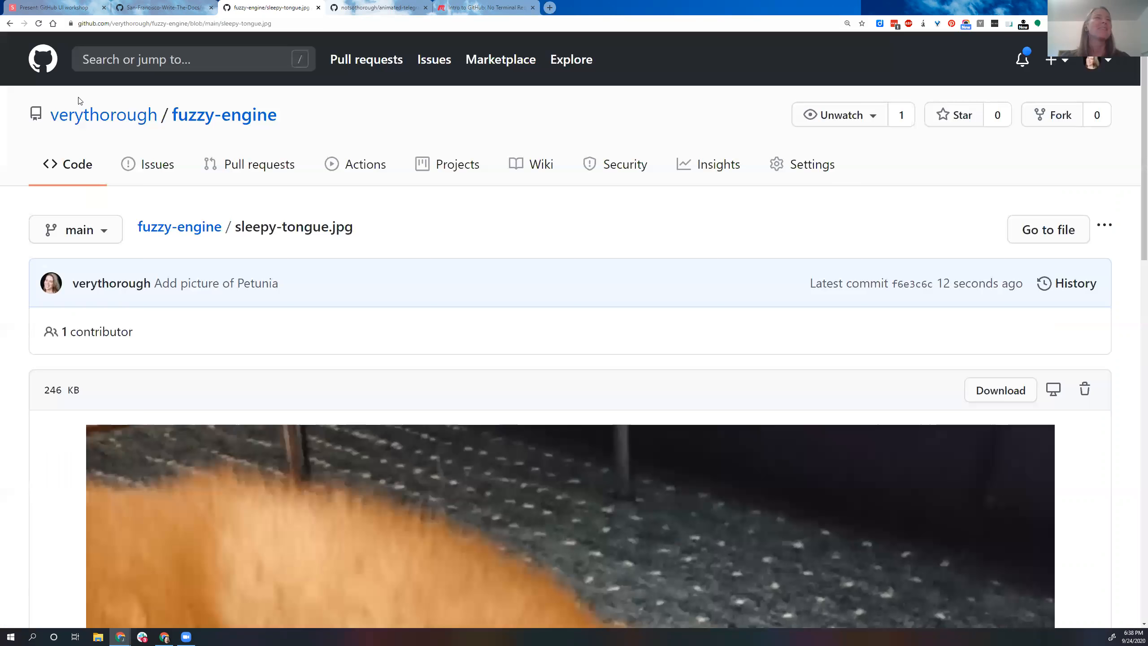
pyautogui.click(10, 24)
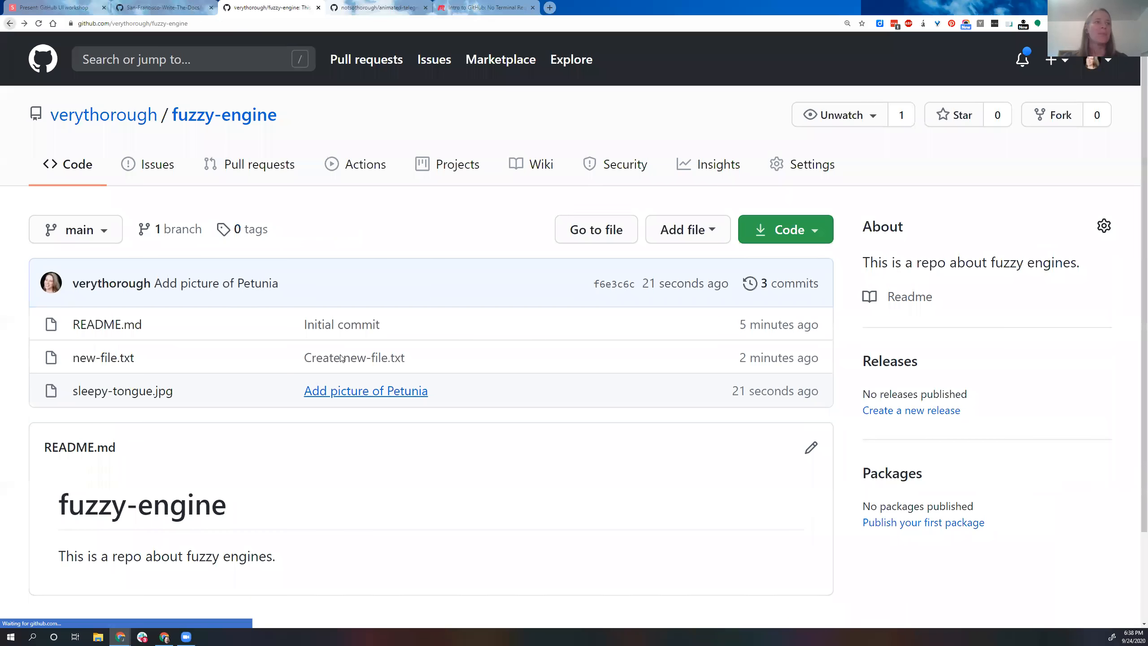
# Step: Review the workshop slides up to "Editing a file", and return to the fuzzy-engine repository on GitHub
pyautogui.click(36, 12)
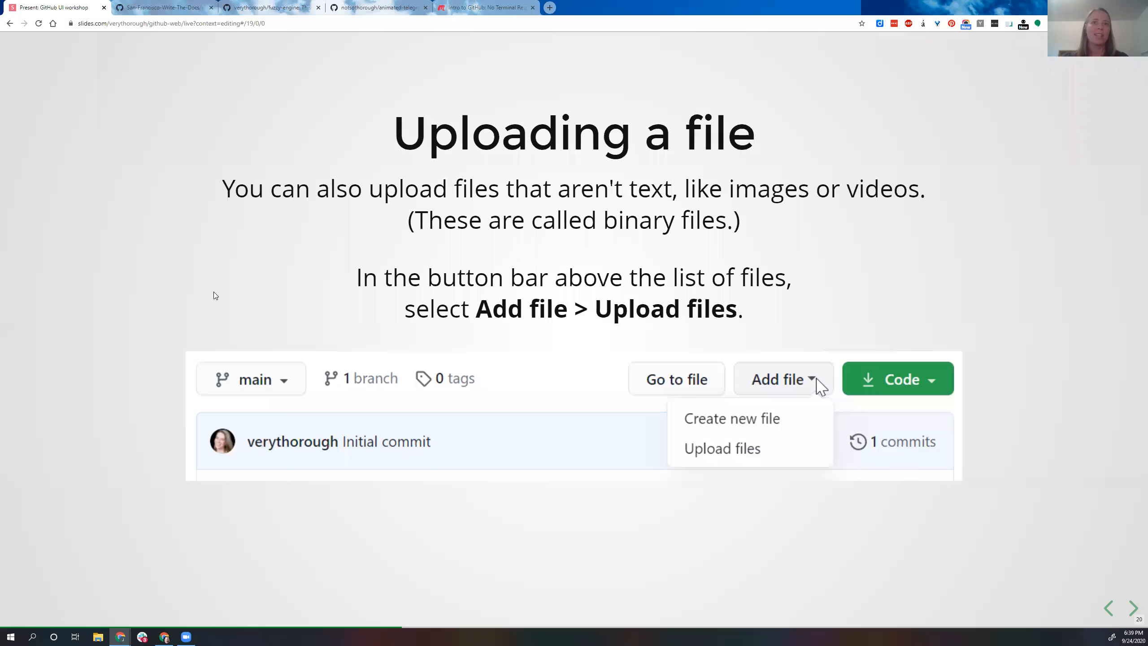
pyautogui.press('Right')
pyautogui.press('Right')
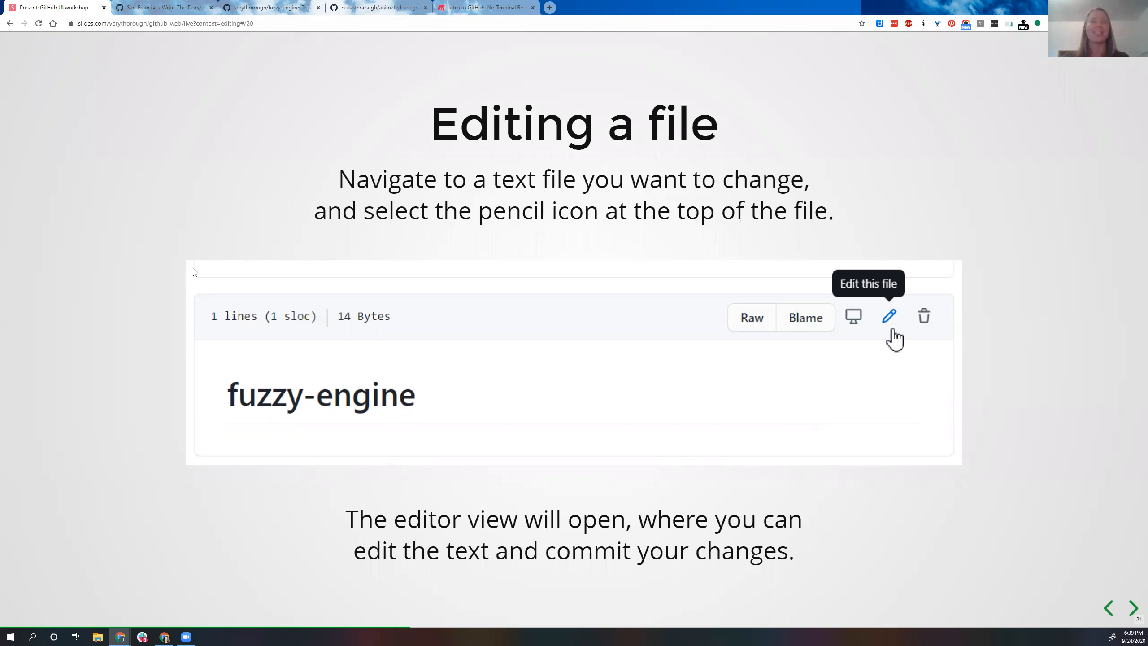
pyautogui.click(156, 9)
pyautogui.click(235, 7)
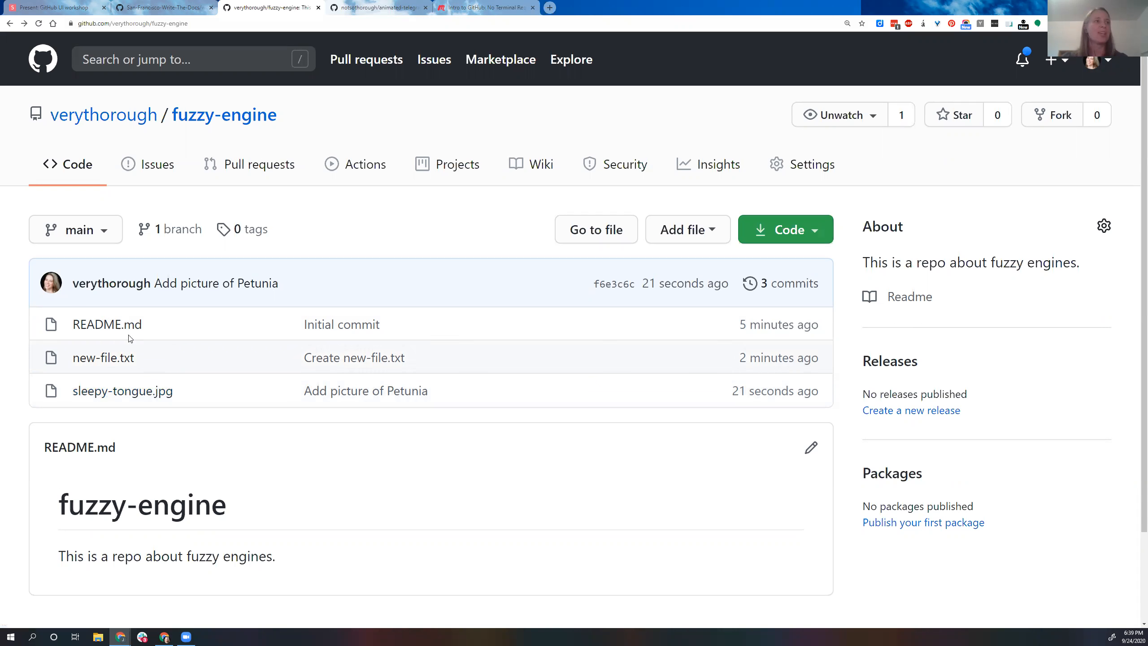
# Step: Open README.md for editing and insert a blank line below the fuzzy-engine heading
pyautogui.click(119, 326)
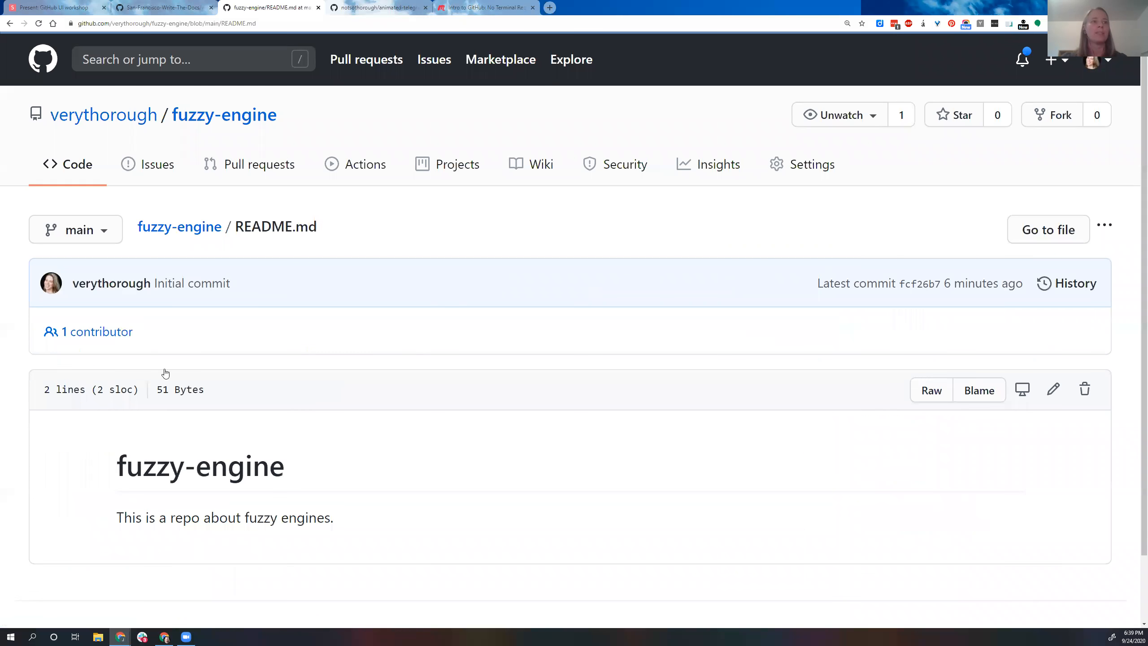
pyautogui.click(1053, 390)
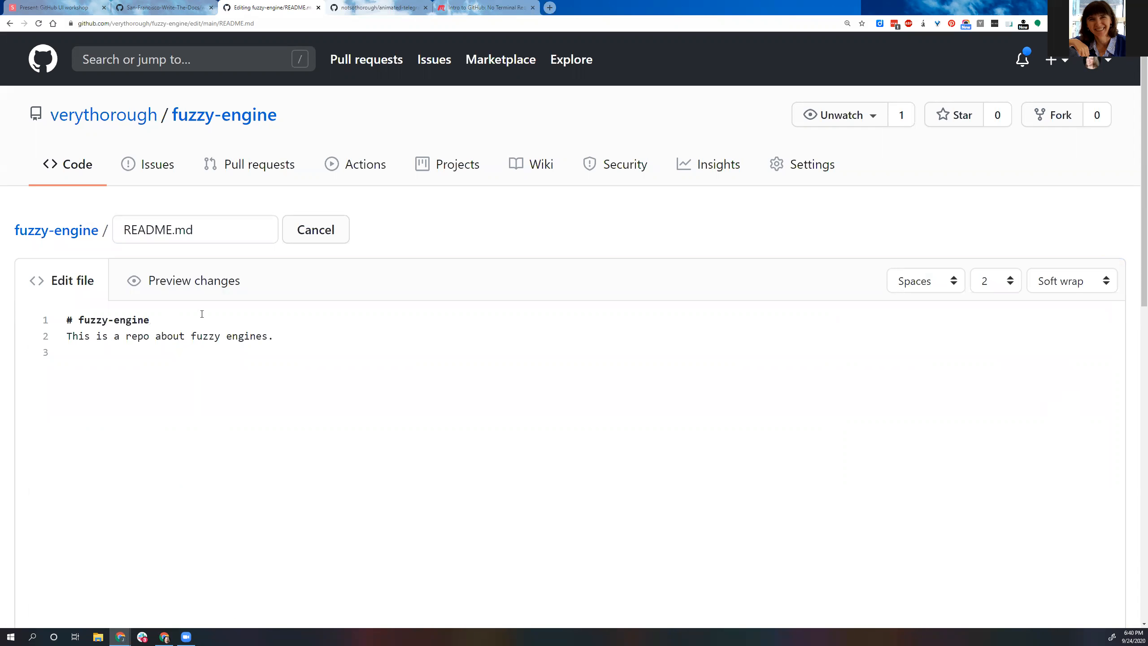
pyautogui.click(162, 315)
pyautogui.press('Return')
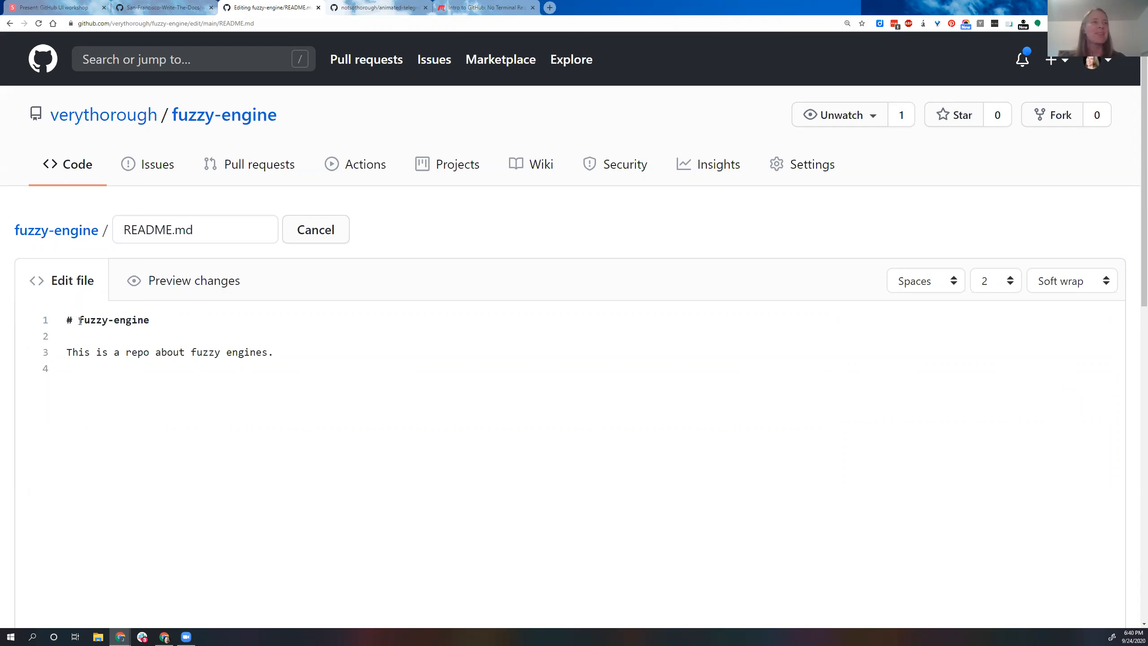
# Step: Preview the README.md changes, and return to the editor to highlight the # before the heading
pyautogui.click(211, 285)
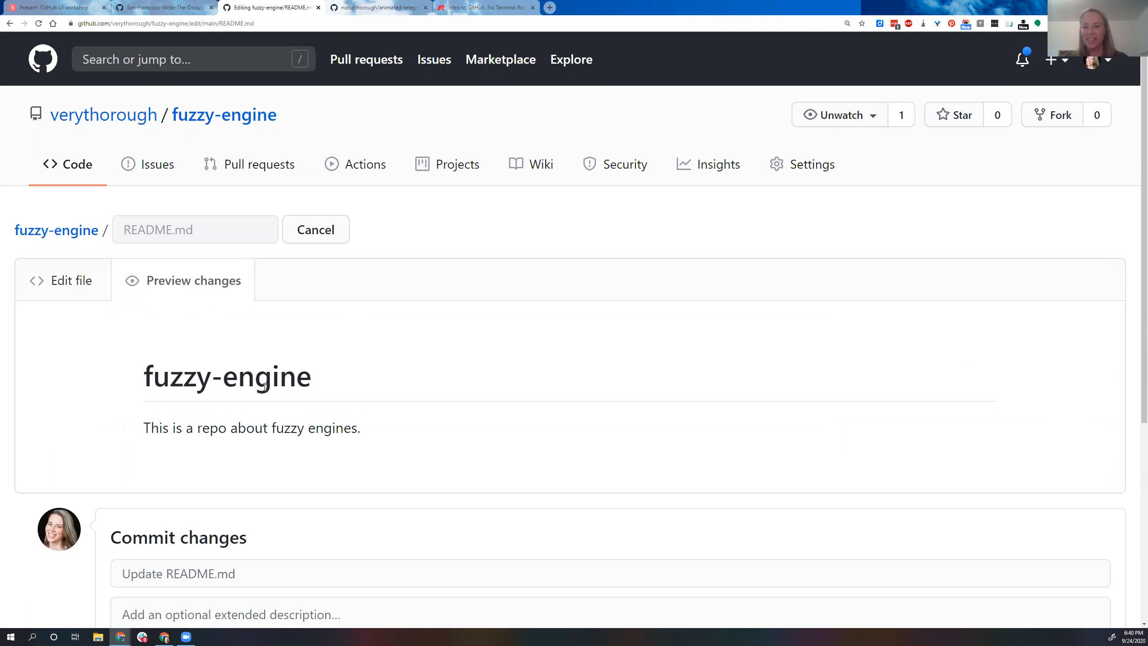
pyautogui.click(65, 289)
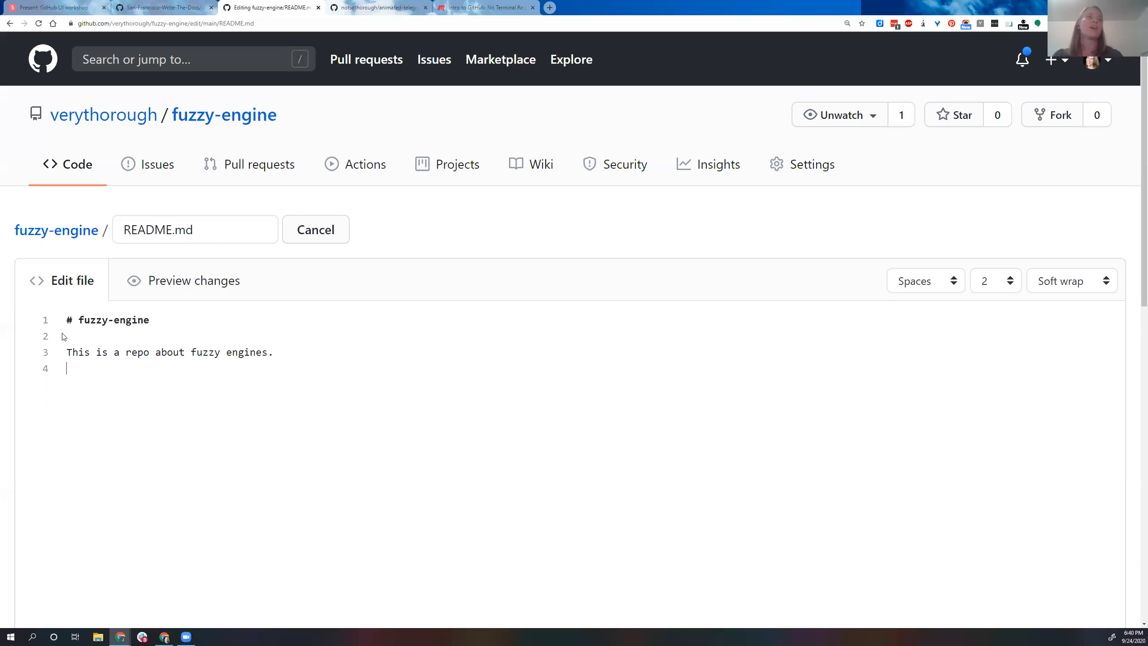
pyautogui.moveTo(72, 320); pyautogui.dragTo(69, 307)
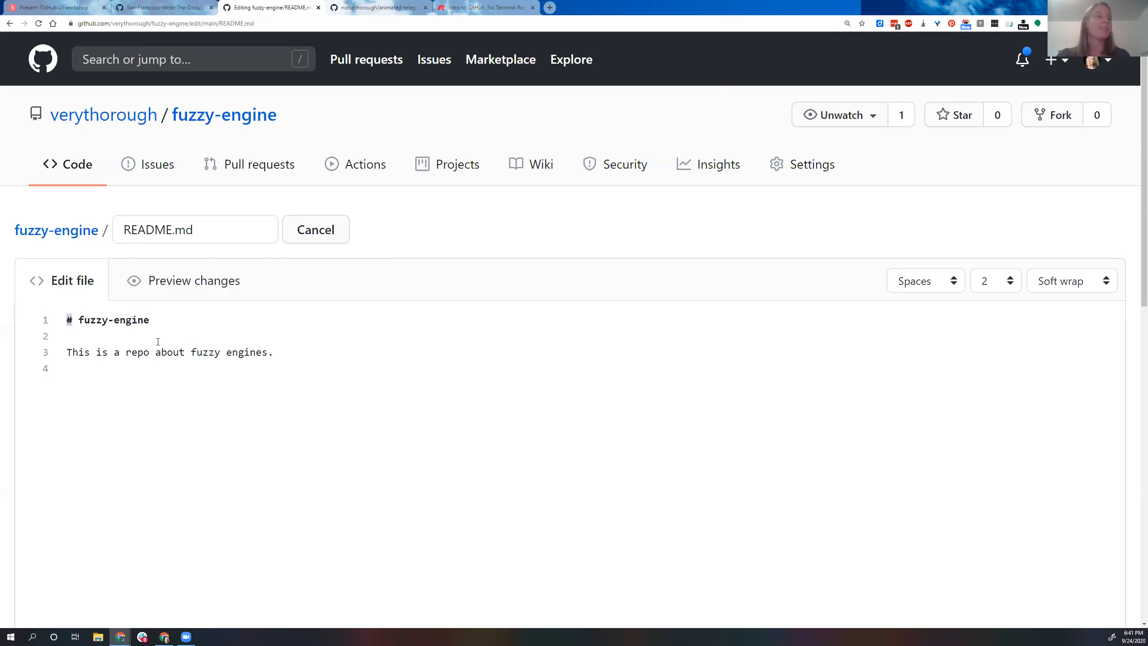
# Step: Review the workshop slide "Writing in Markdown", and return to the README.md editor
pyautogui.hotkey('ctrl', '1')
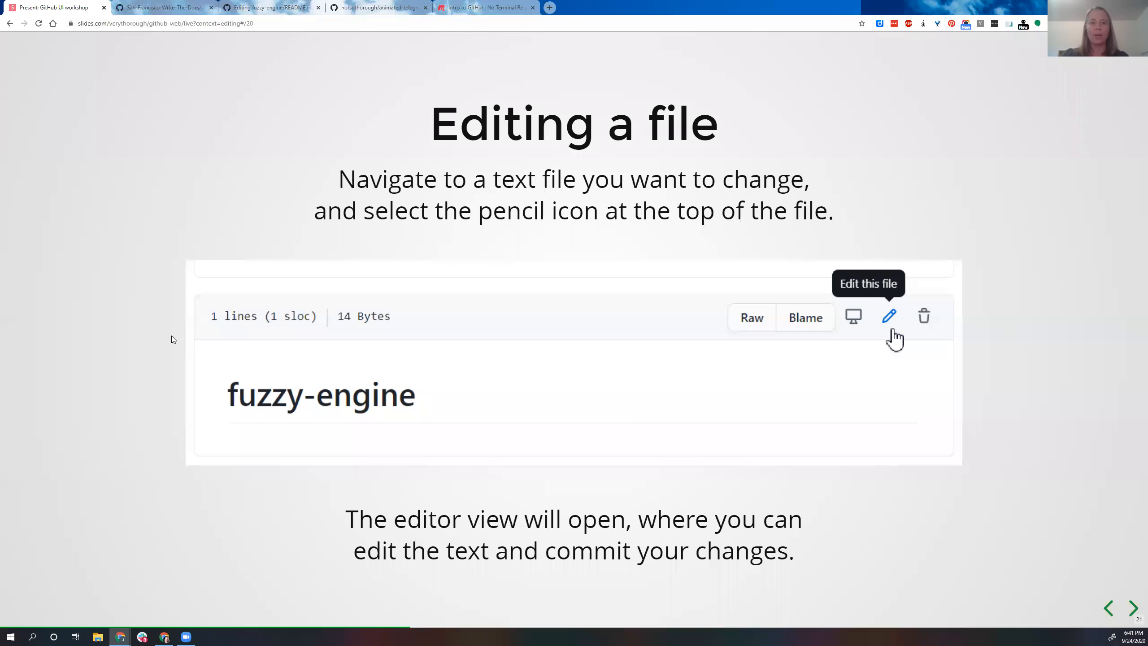
pyautogui.press('Right')
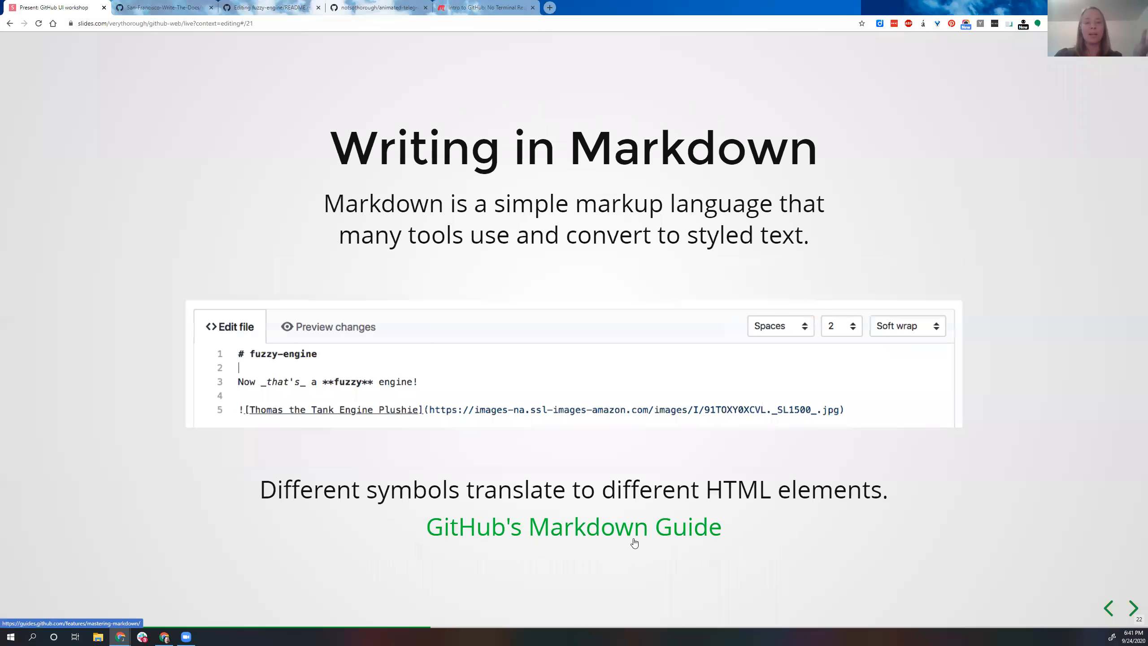
pyautogui.click(262, 6)
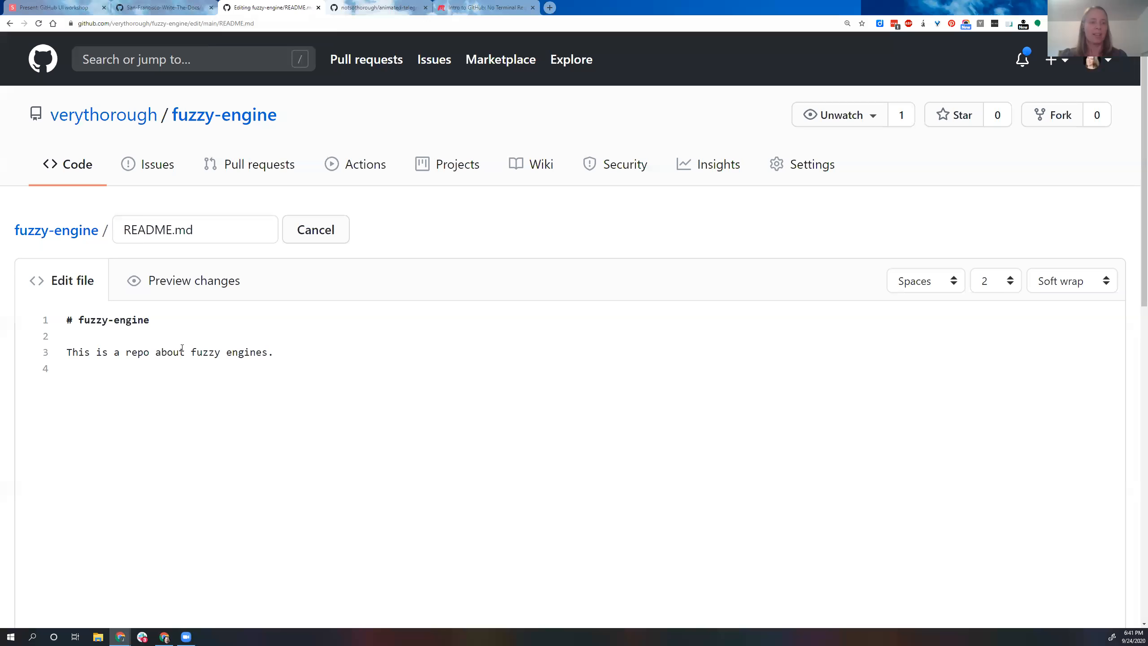
pyautogui.write('This is ')
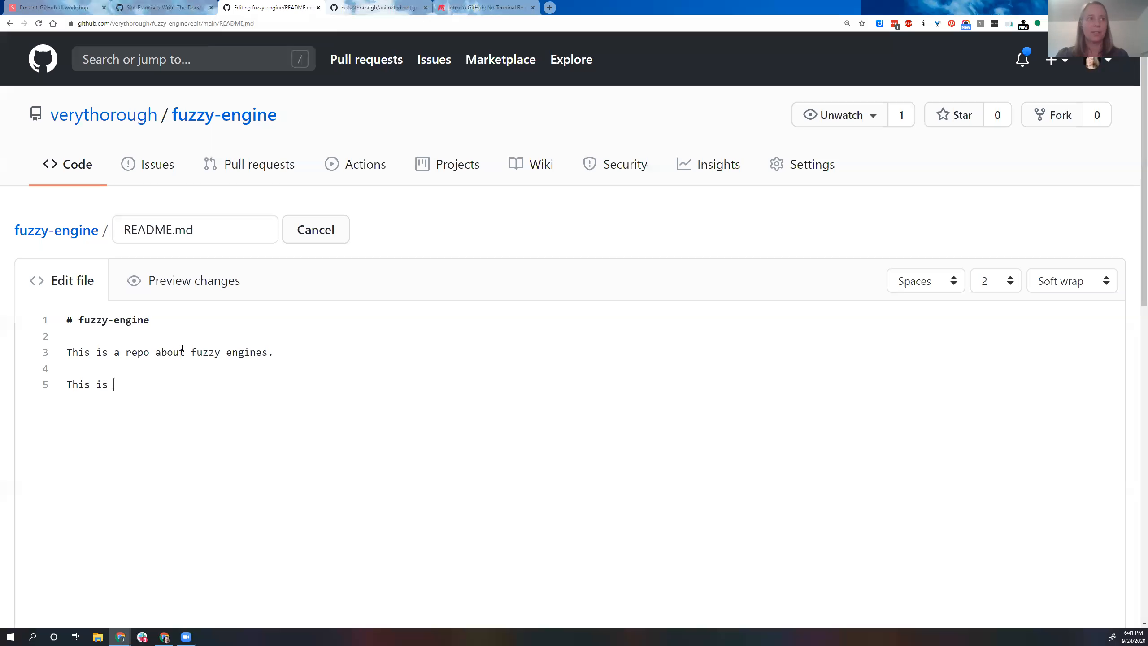
pyautogui.write('a link')
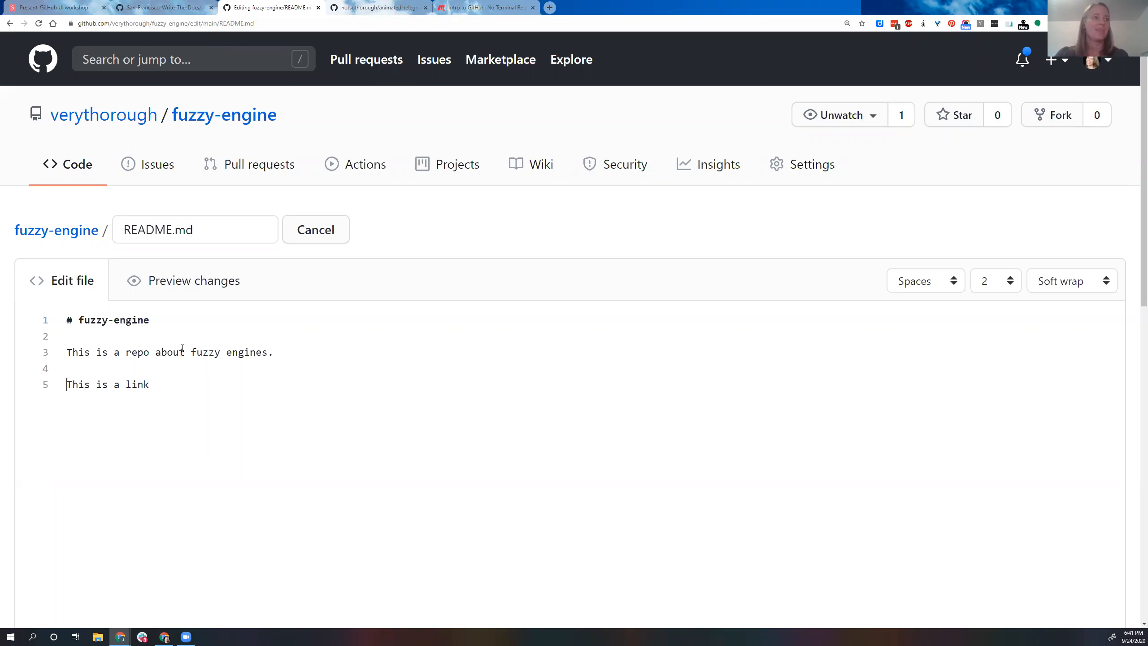
pyautogui.write('[')
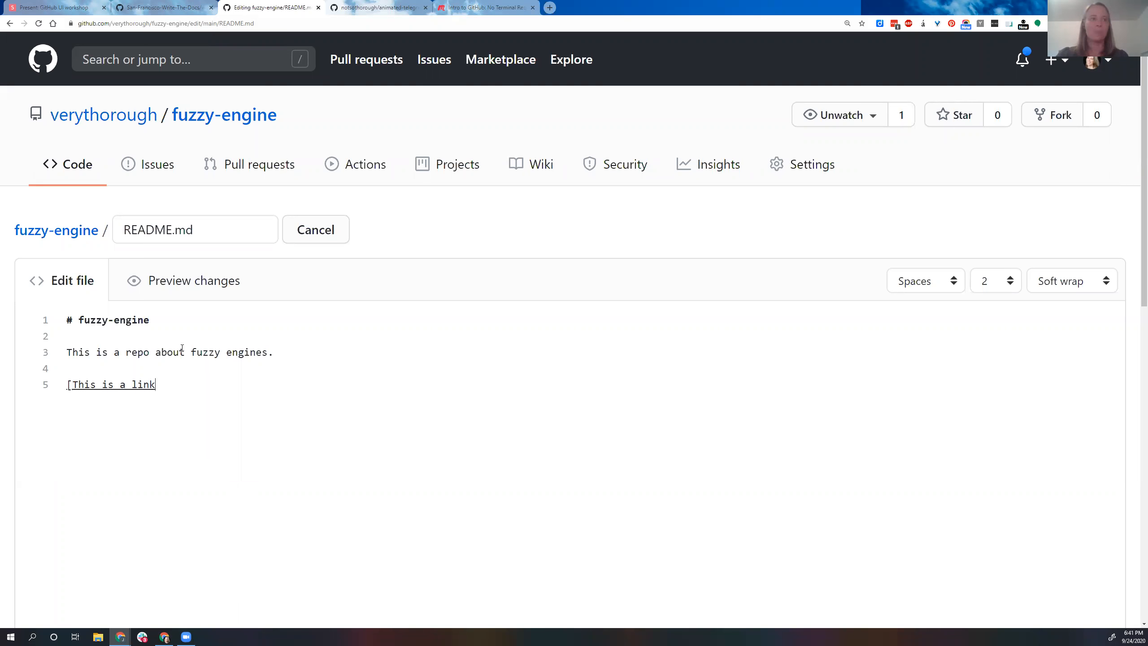
pyautogui.write('](https://github')
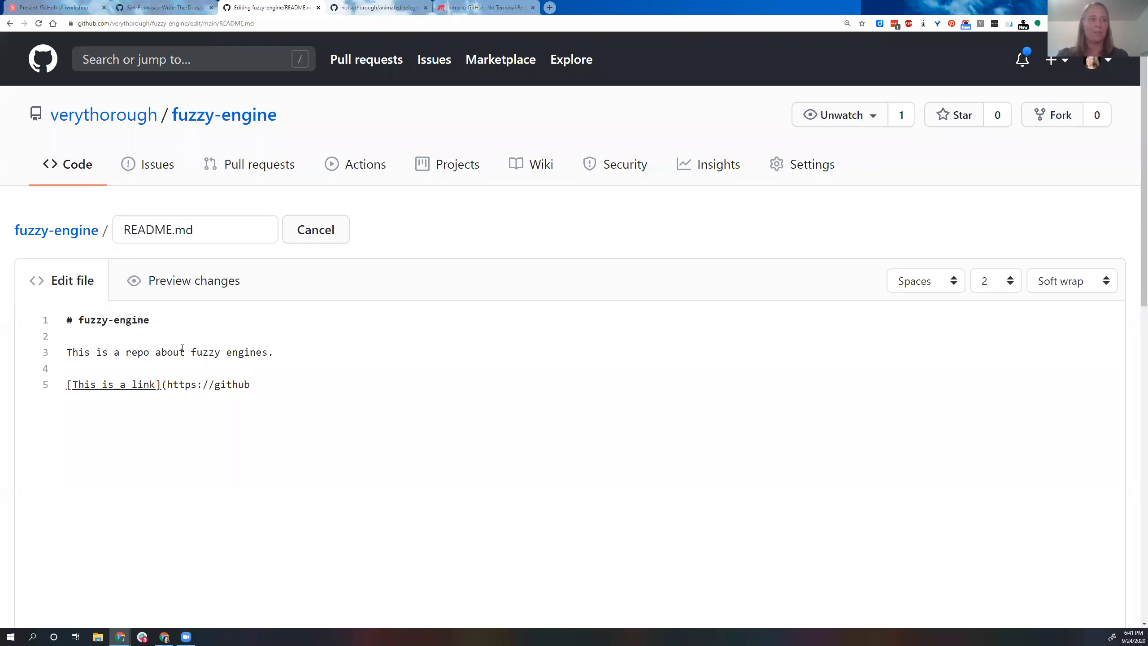
pyautogui.write('.com)')
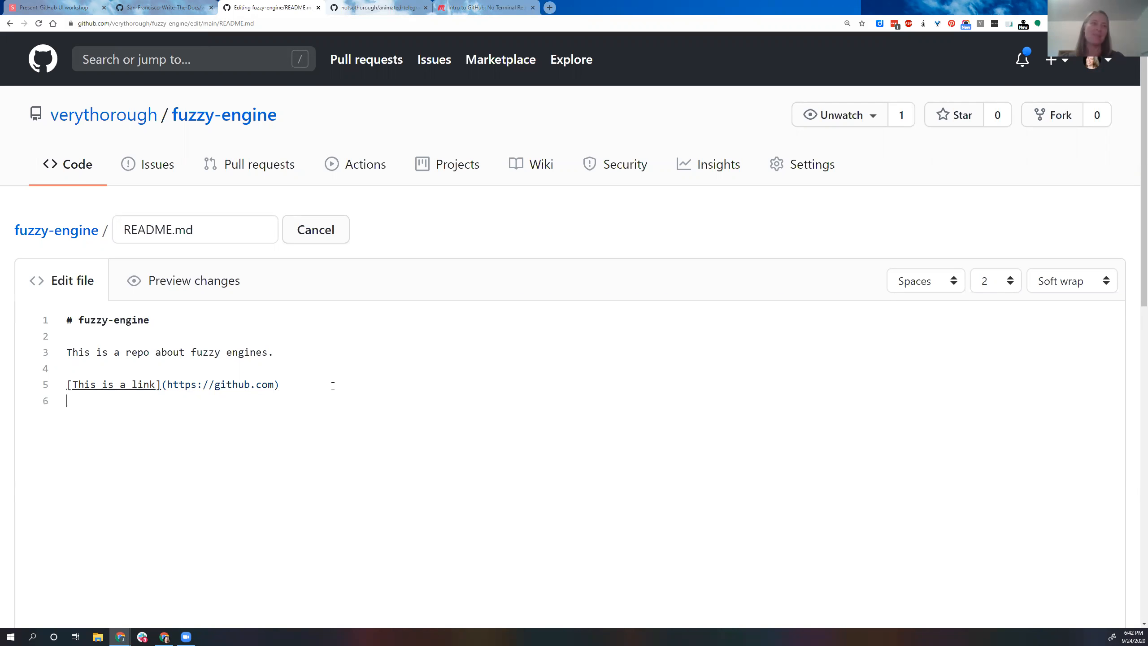
pyautogui.write('[this is a kitten](https://')
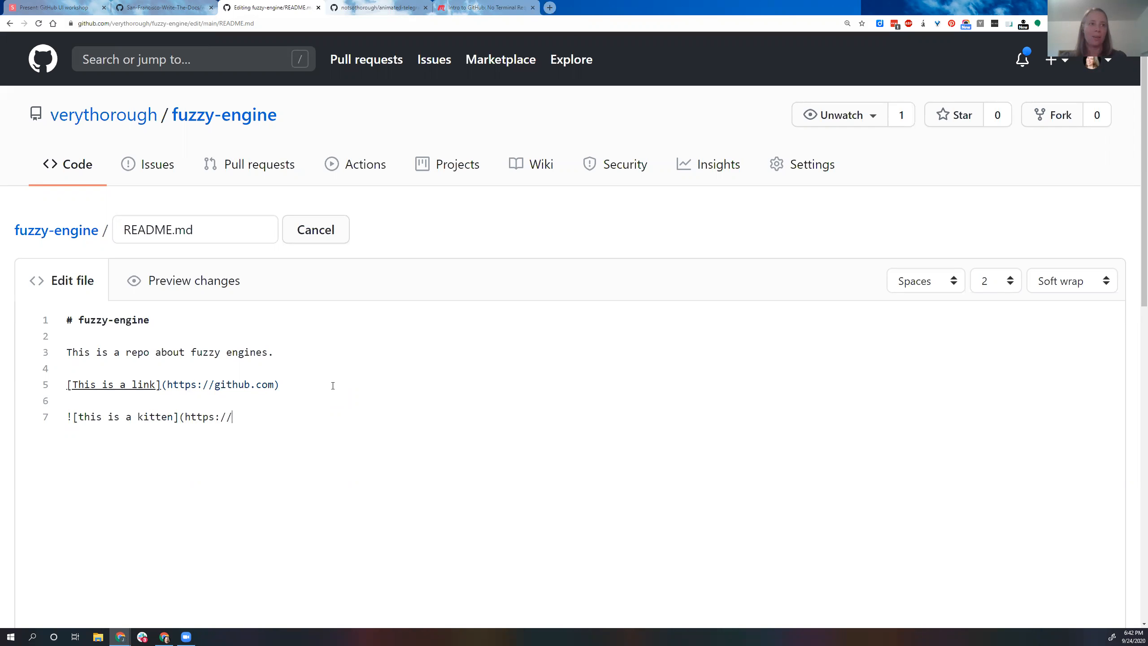
pyautogui.write('plac')
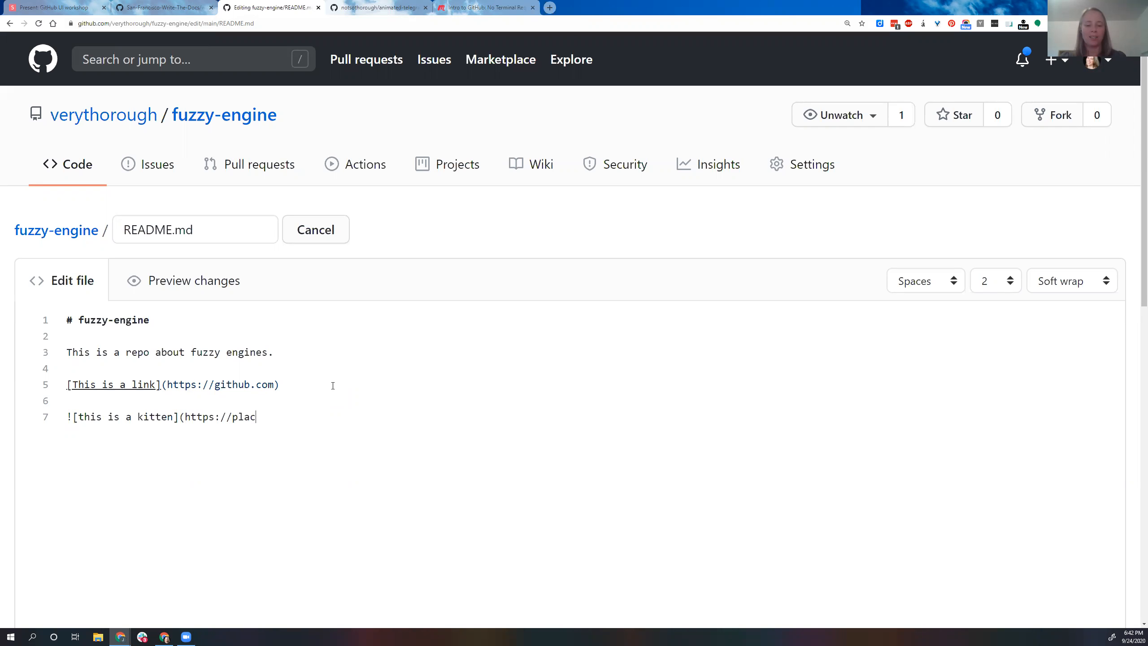
pyautogui.write('ekitten.')
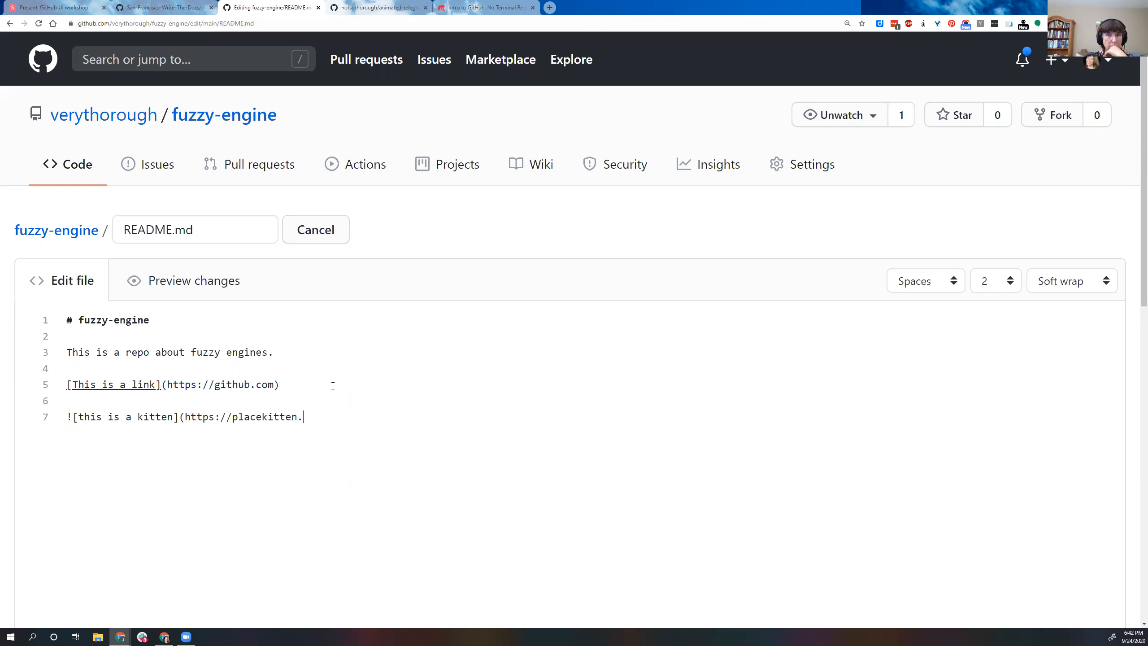
pyautogui.write('com/')
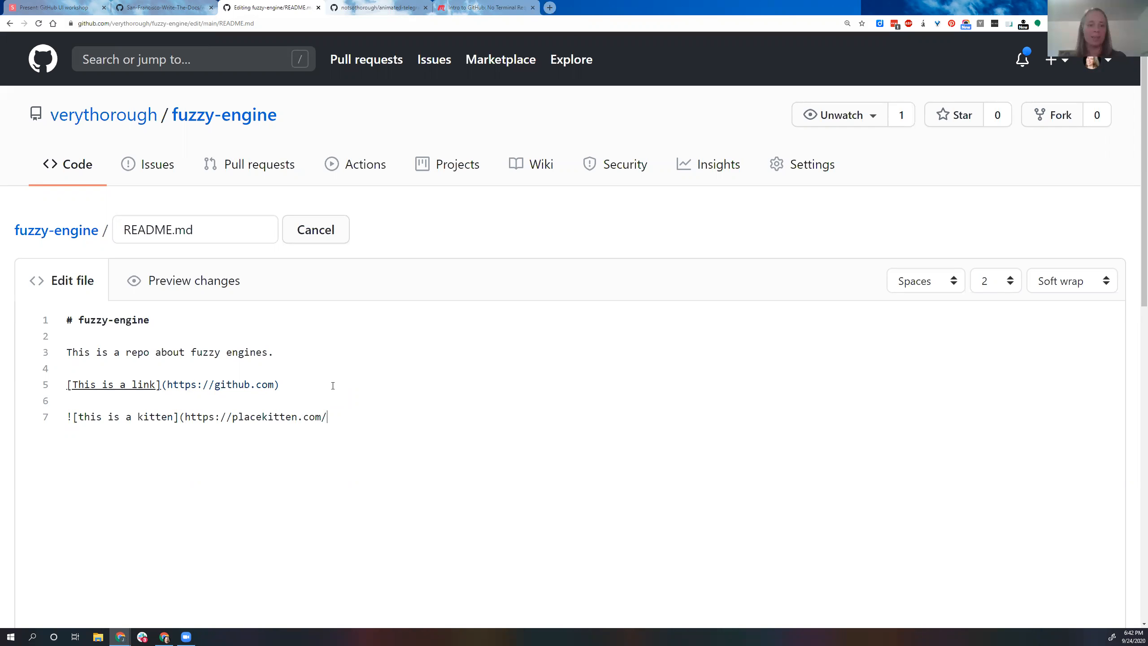
pyautogui.write('500/300)')
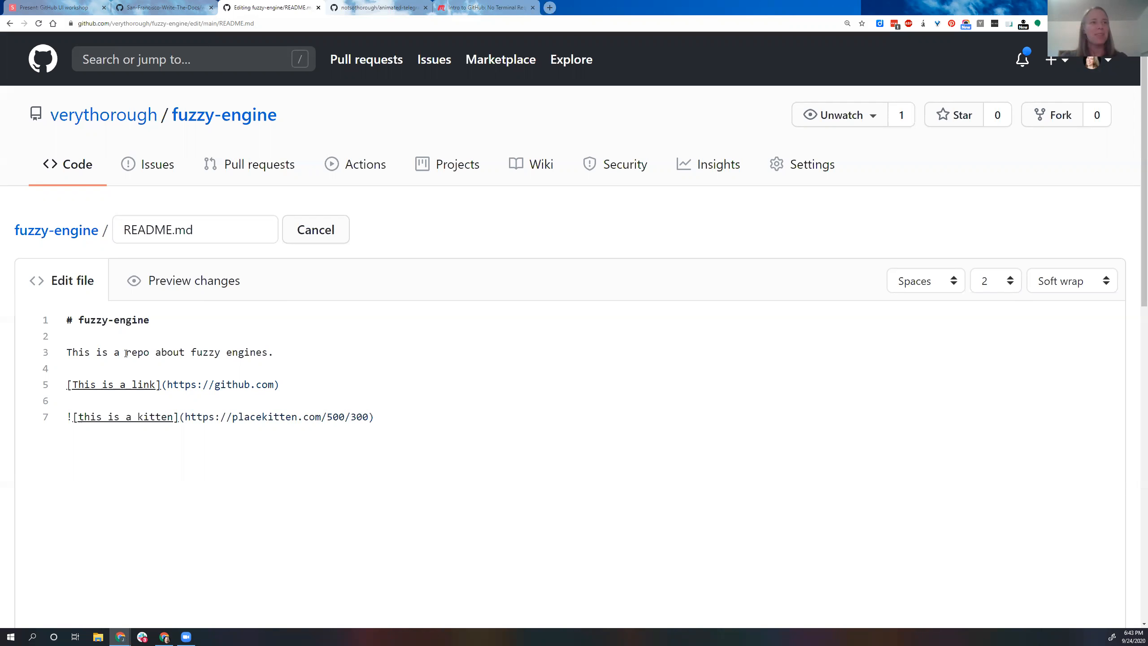
# Step: Commit the README.md changes directly to the main branch and look over the rendered link and image
pyautogui.scroll(-10, 162, 426)
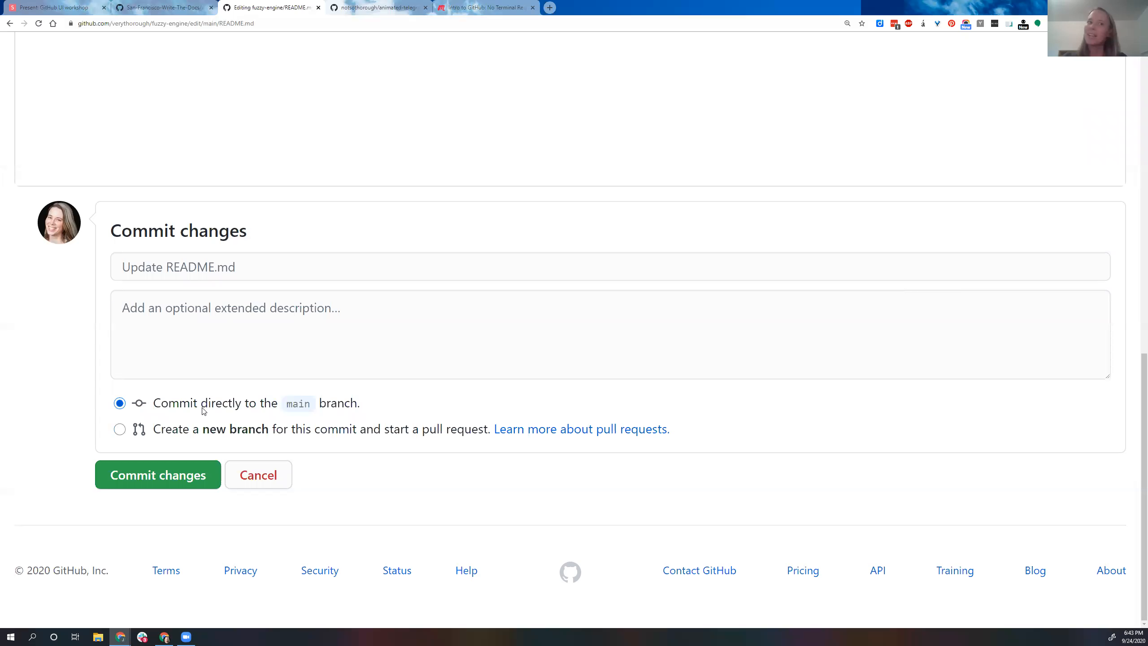
pyautogui.click(173, 479)
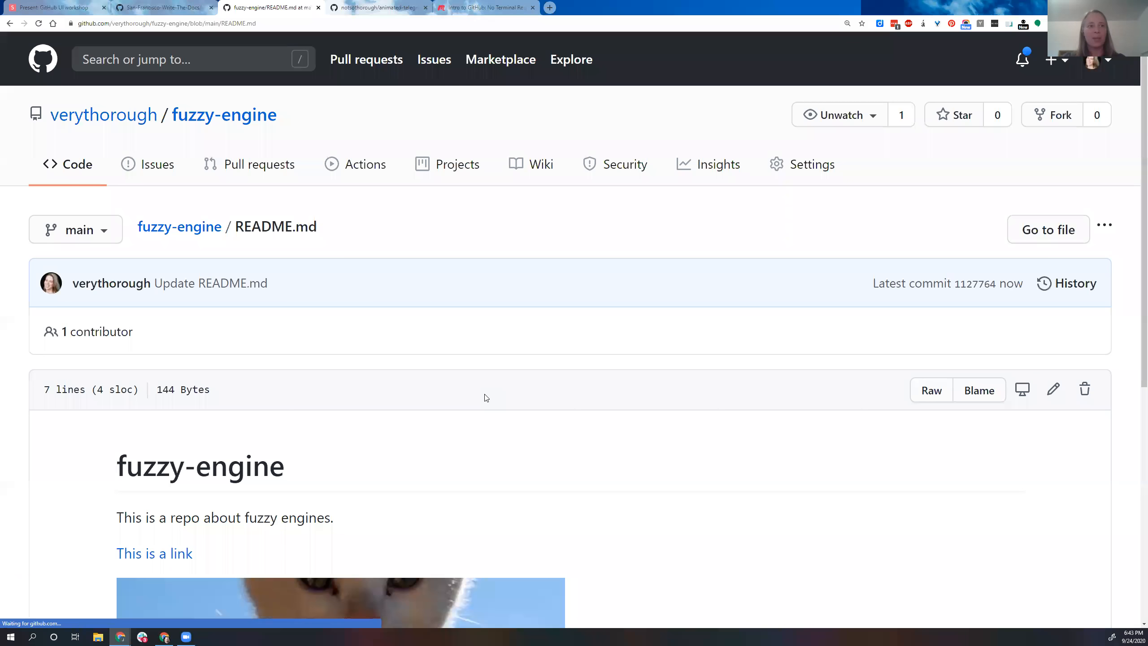
pyautogui.scroll(-5, 486, 397)
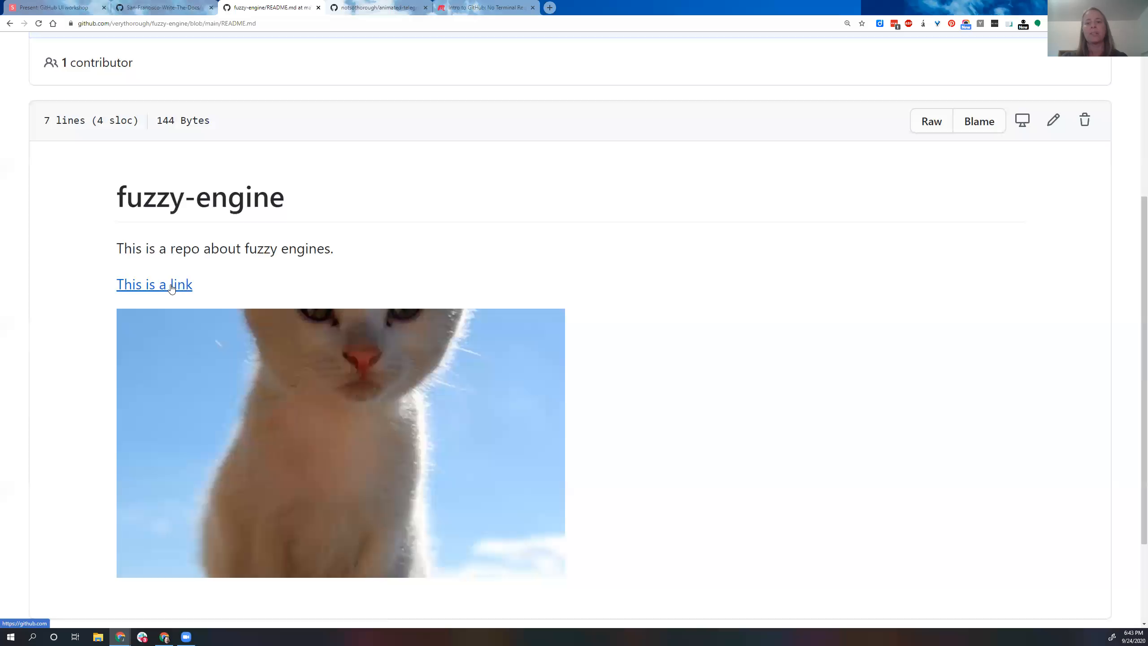
pyautogui.scroll(5, 172, 288)
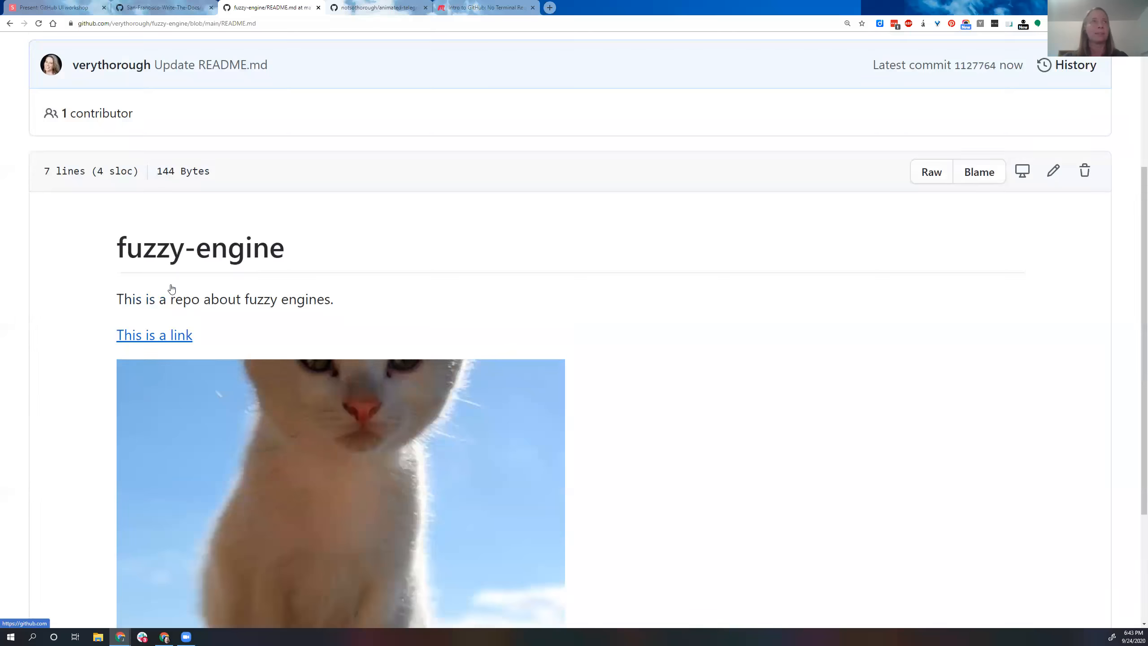
# Step: Switch to the workshop slides and advance through "Writing in Markdown" to the slide "Putting files in new folders"
pyautogui.click(57, 6)
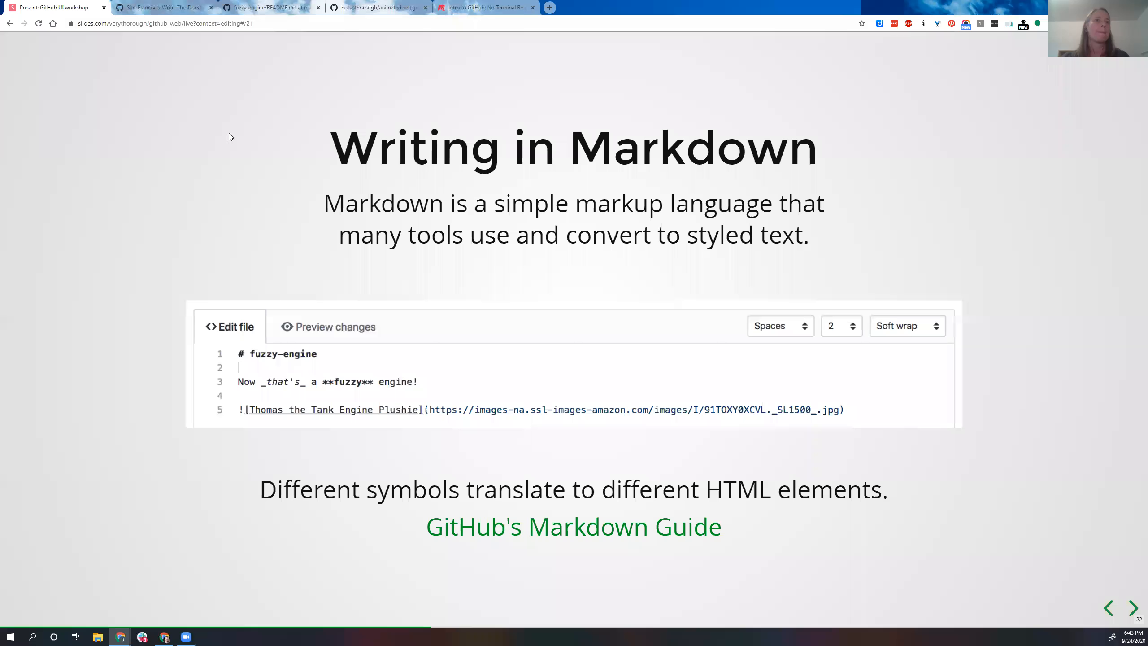
pyautogui.press('Right')
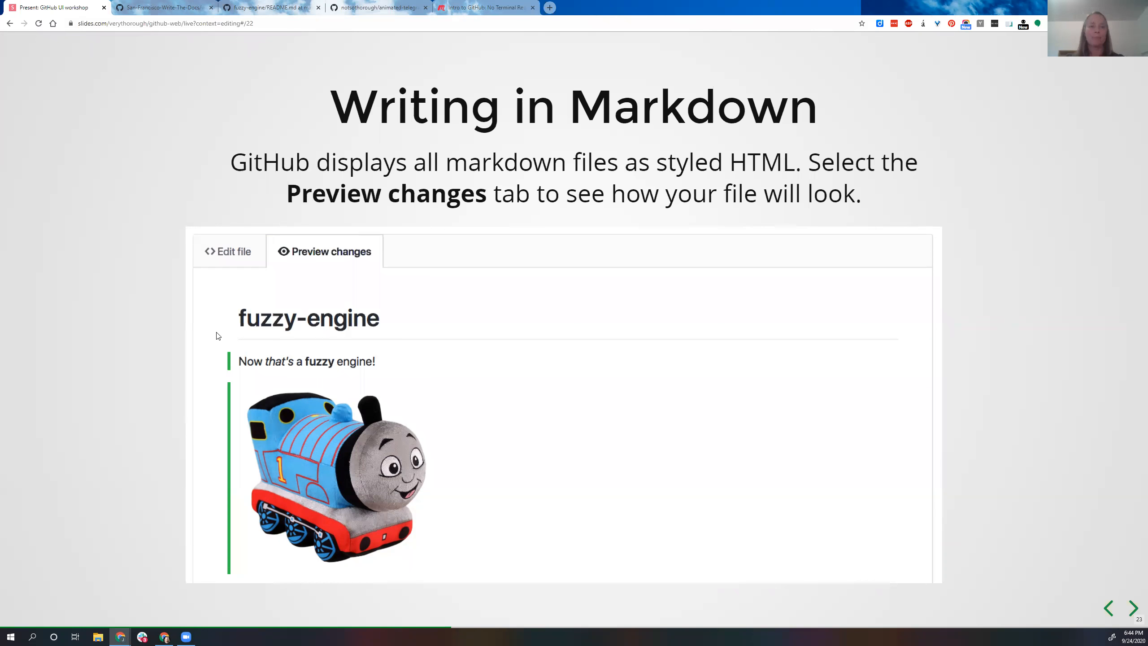
pyautogui.press('Right')
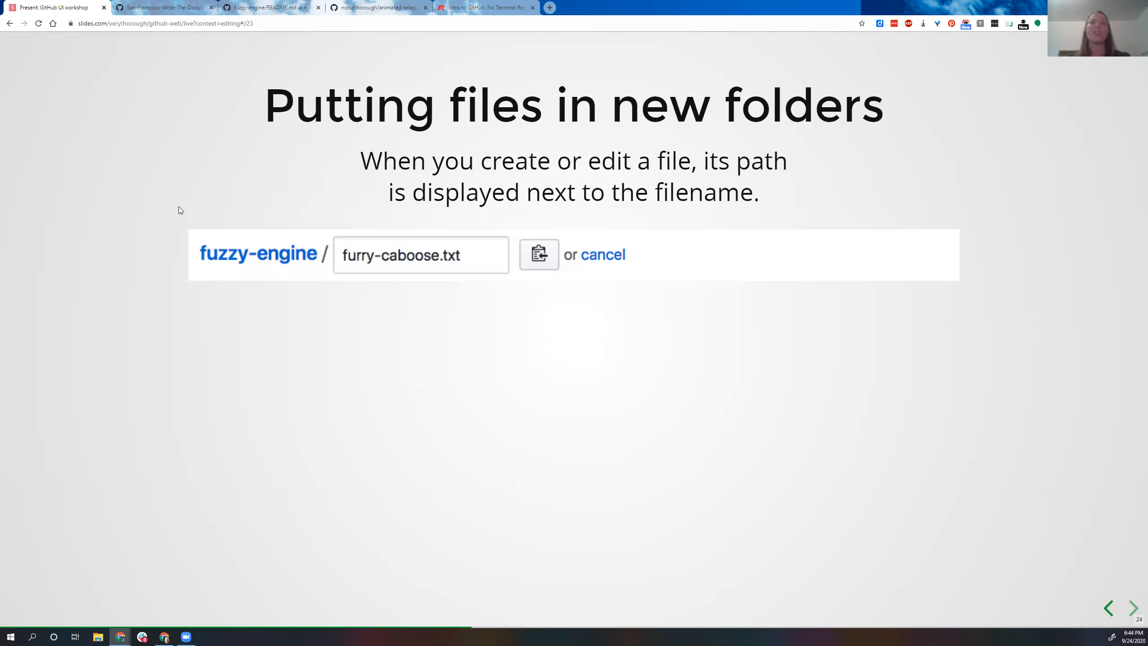
# Step: Return to the fuzzy-engine repository and open new-file.txt for editing, placing the cursor before its file name
pyautogui.click(270, 8)
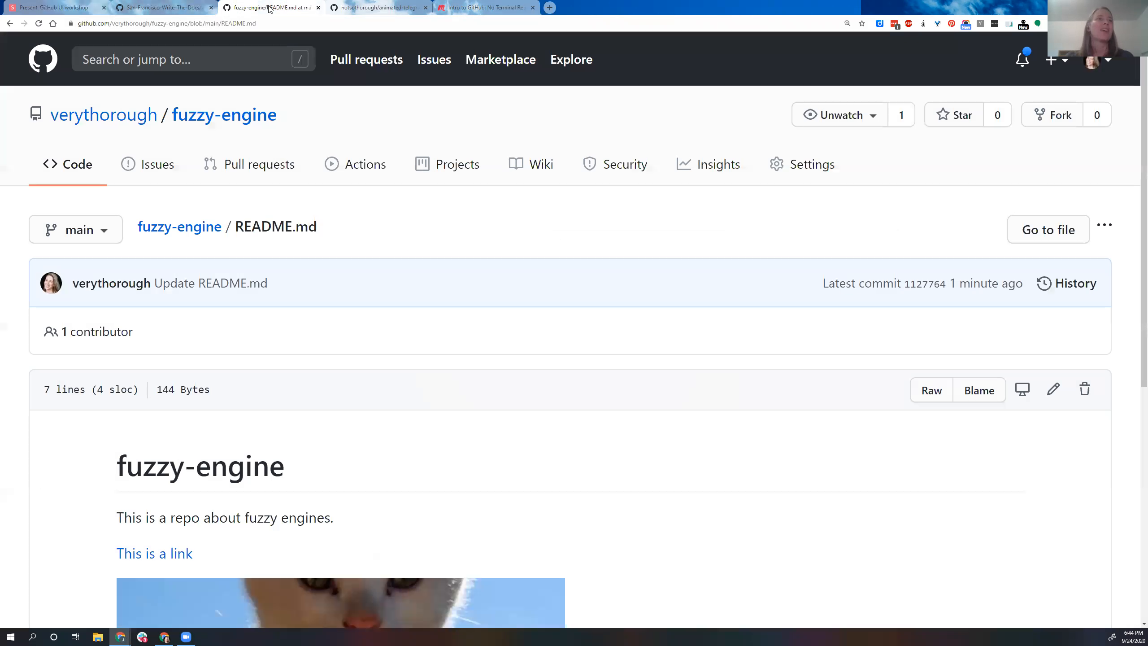
pyautogui.click(172, 228)
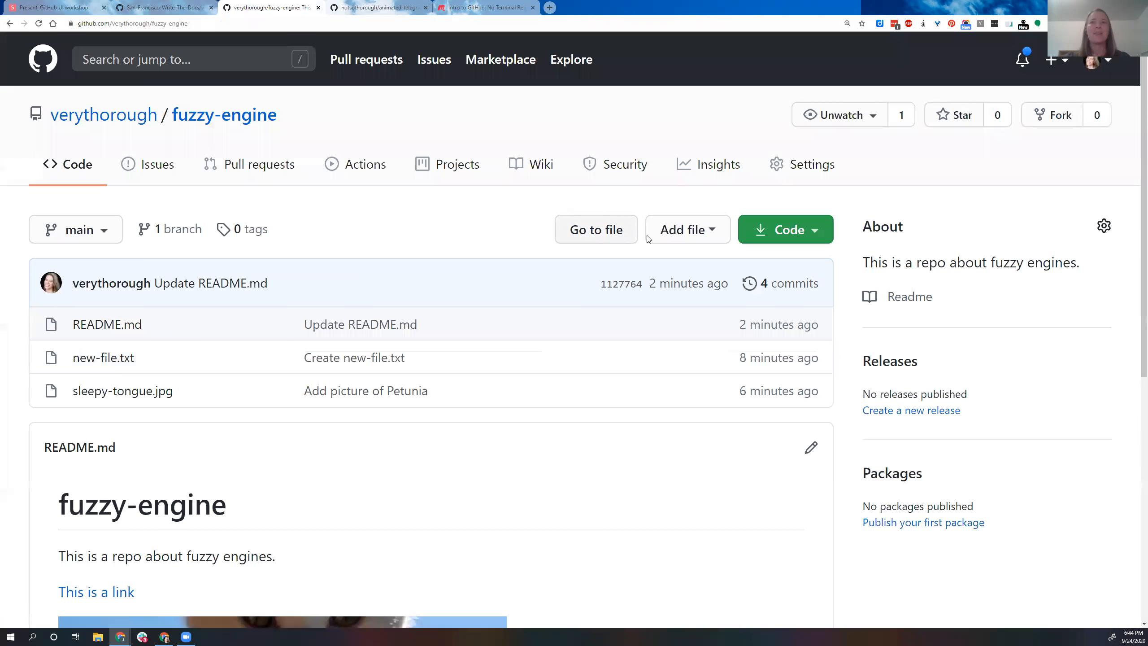
pyautogui.click(112, 359)
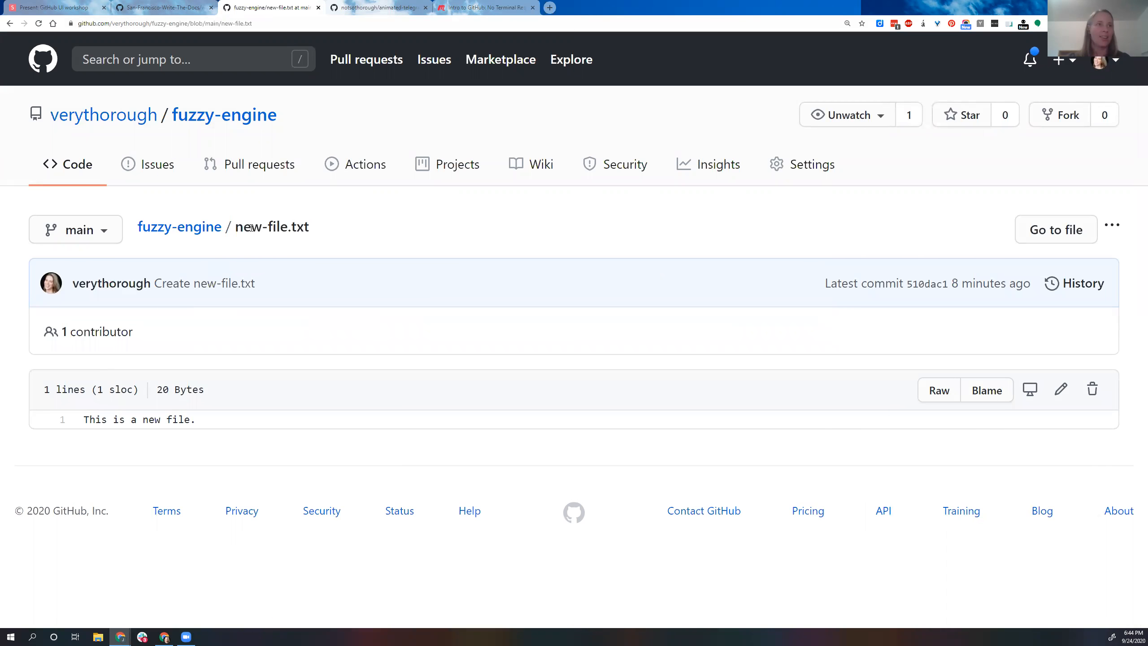
pyautogui.click(1061, 390)
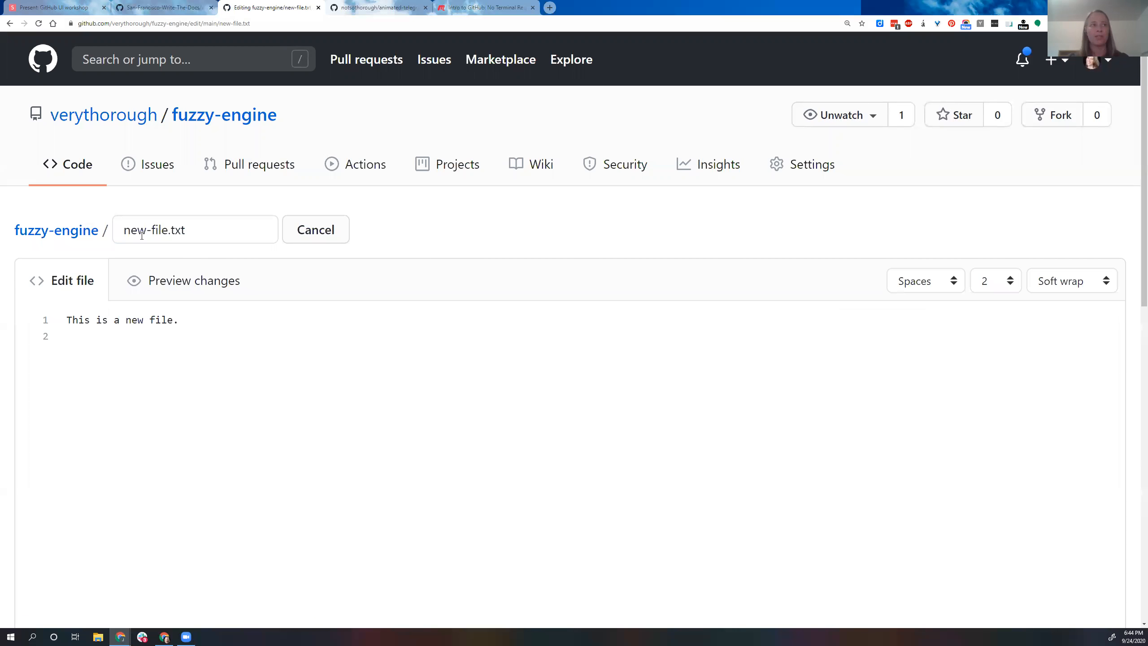
pyautogui.click(122, 224)
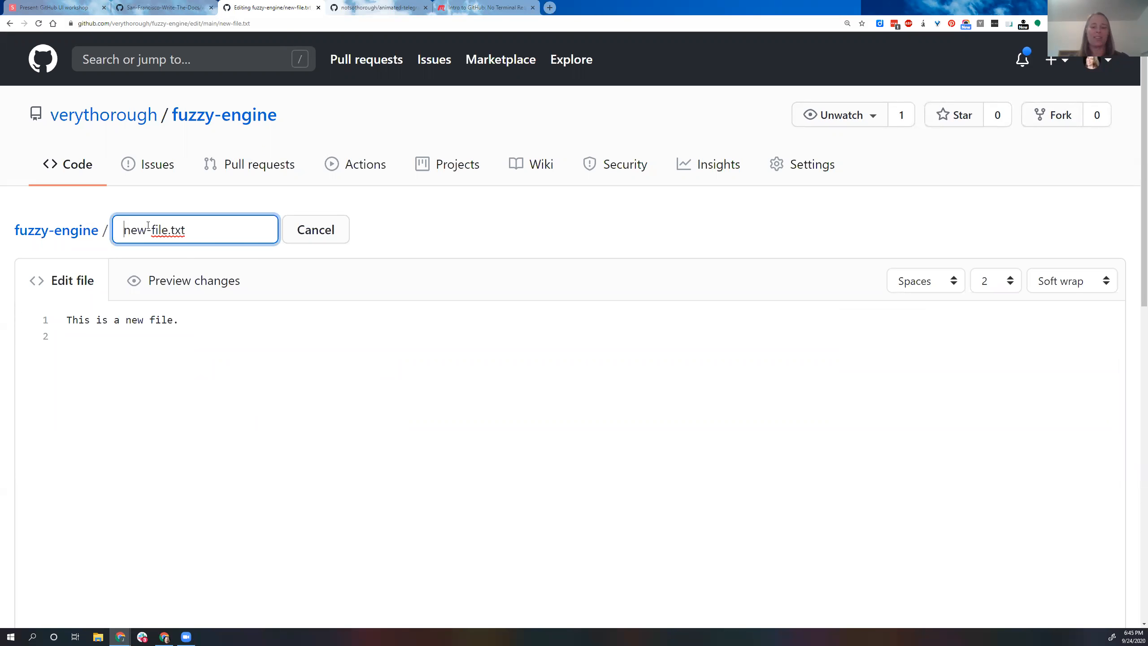
pyautogui.write('subfold')
pyautogui.press('BackSpace')
pyautogui.press('BackSpace')
pyautogui.press('BackSpace')
pyautogui.press('BackSpace')
pyautogui.press('BackSpace')
pyautogui.press('BackSpace')
pyautogui.press('BackSpace')
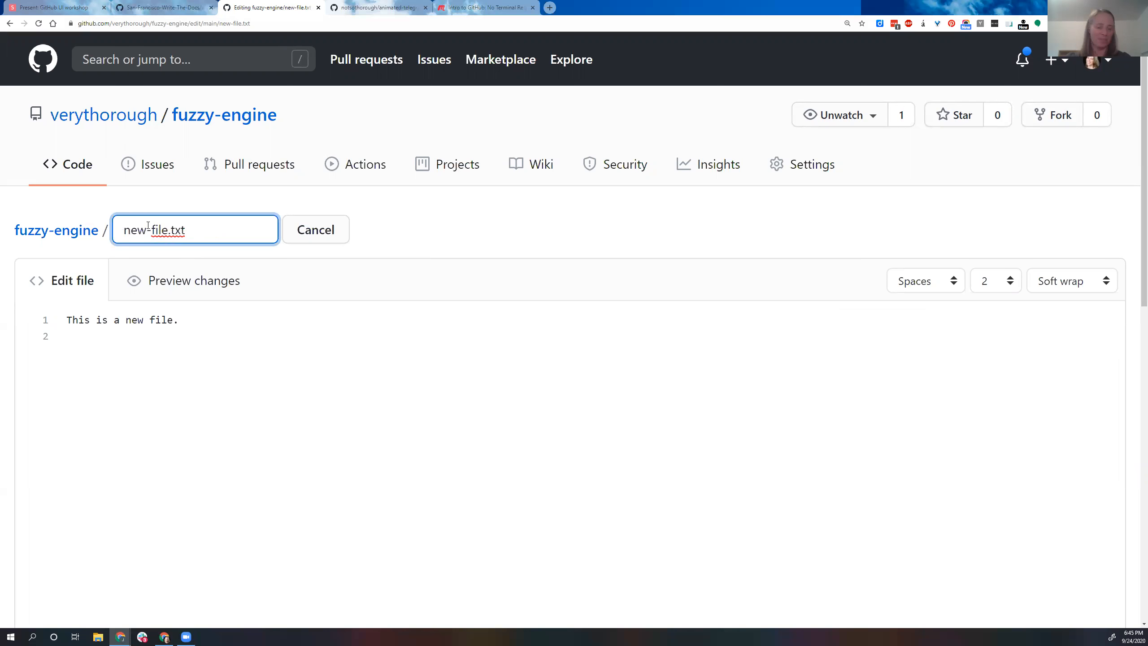
# Step: Add a new folder named files to the path in front of new-file.txt
pyautogui.write('files')
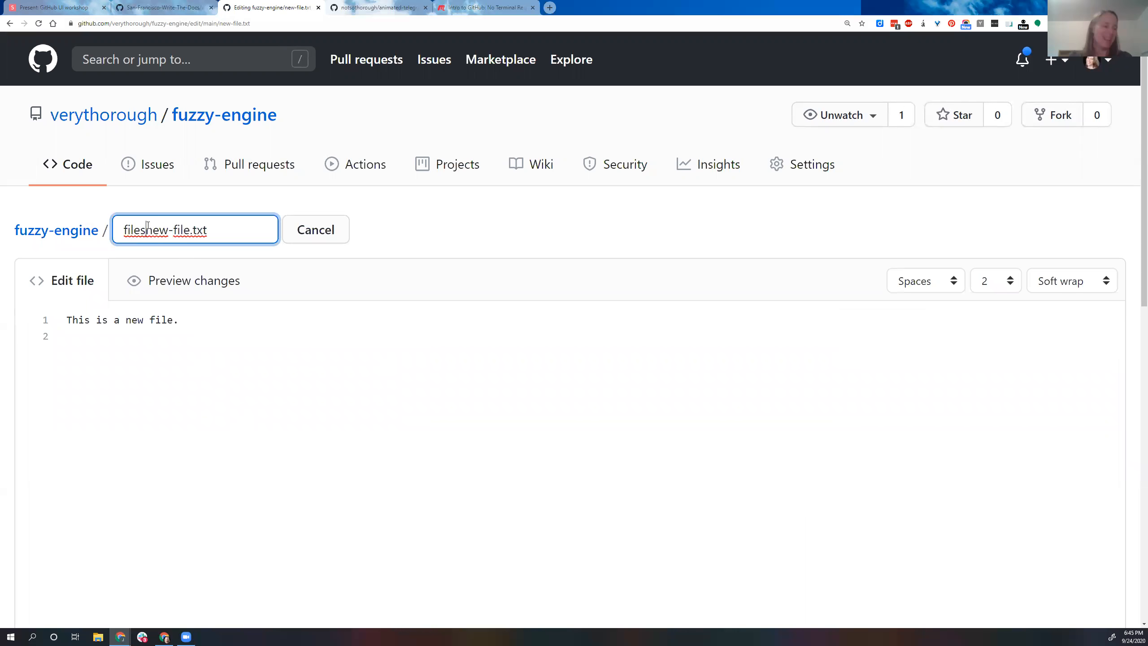
pyautogui.write('/')
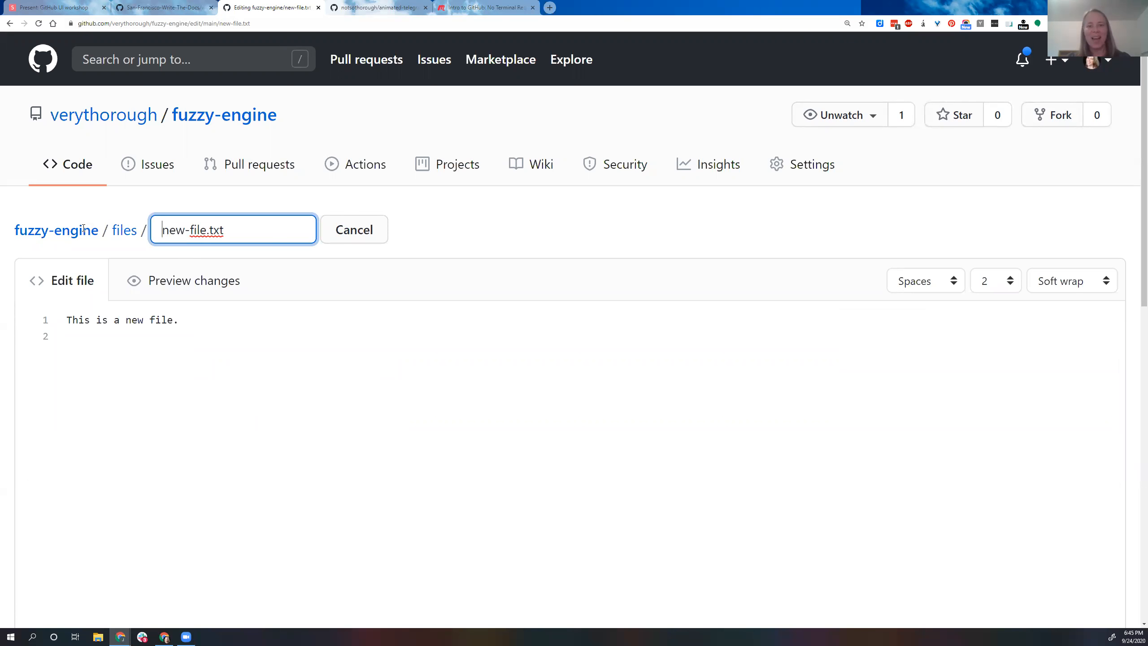
pyautogui.write('subfiles')
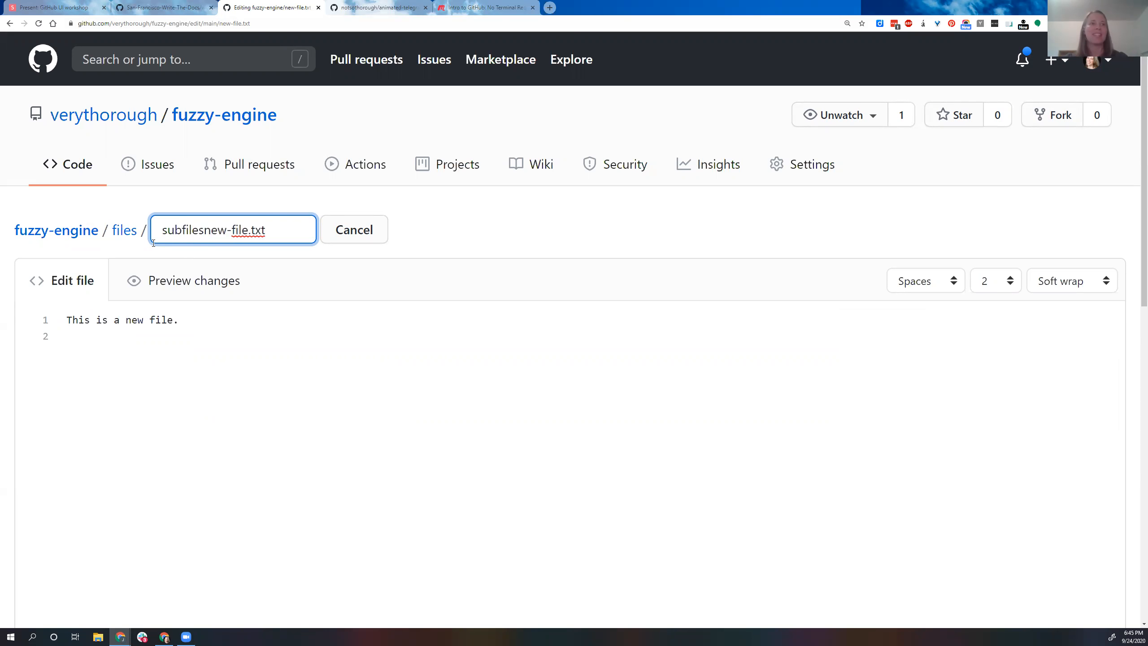
pyautogui.write('/')
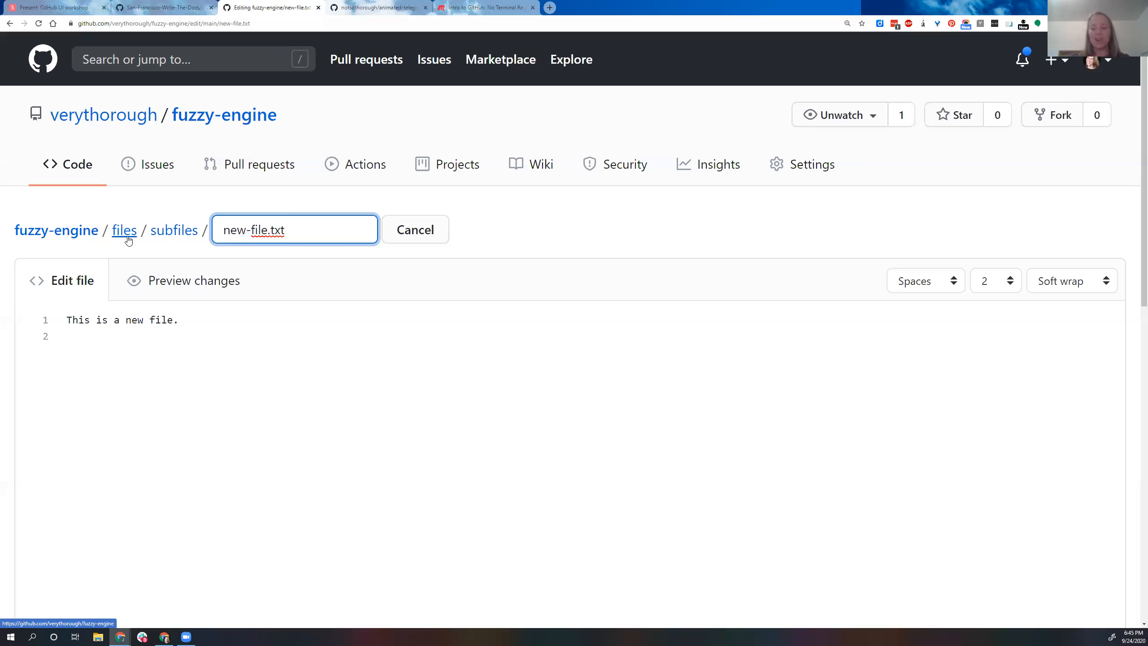
# Step: Try nesting a subfolder named subfiles inside files in the path, and remove it again
pyautogui.press('BackSpace')
pyautogui.press('BackSpace')
pyautogui.press('BackSpace')
pyautogui.press('BackSpace')
pyautogui.press('BackSpace')
pyautogui.press('BackSpace')
pyautogui.press('BackSpace')
pyautogui.press('BackSpace')
pyautogui.press('BackSpace')
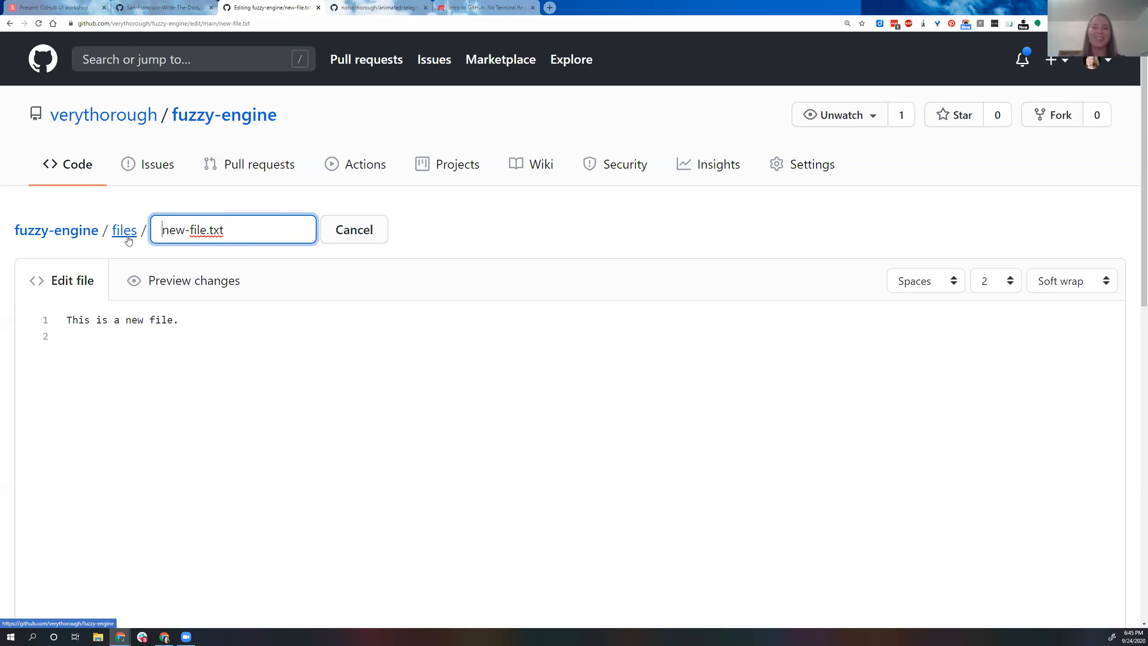
# Step: Commit the move of new-file.txt into the files folder directly to the main branch with the default message
pyautogui.scroll(-1, 275, 422)
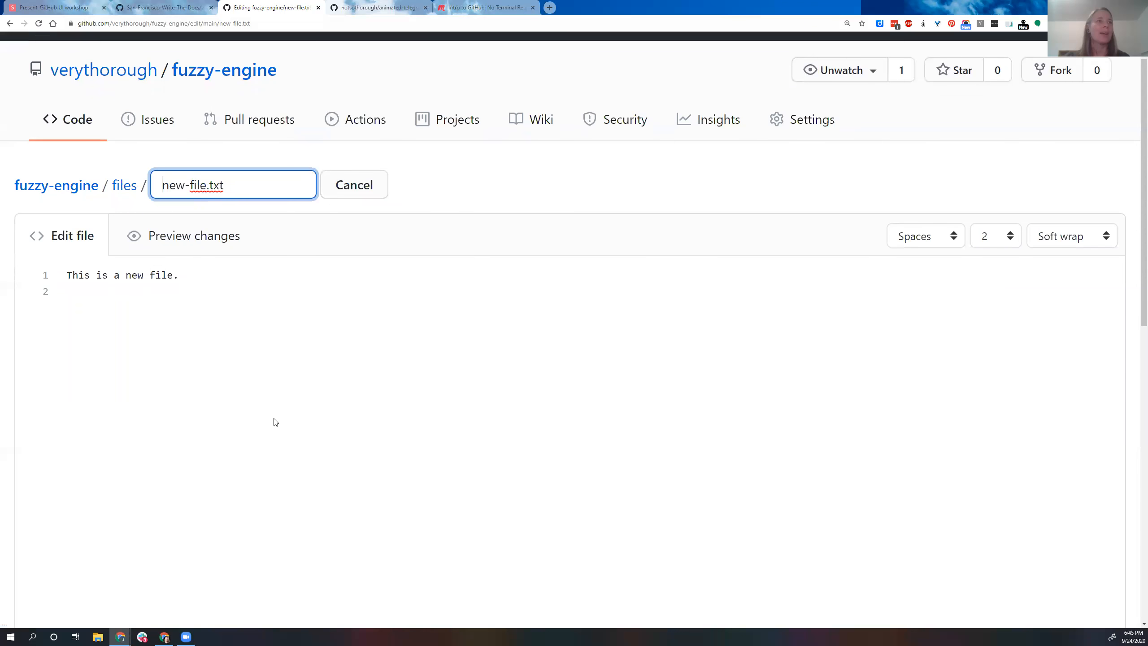
pyautogui.scroll(-10, 277, 423)
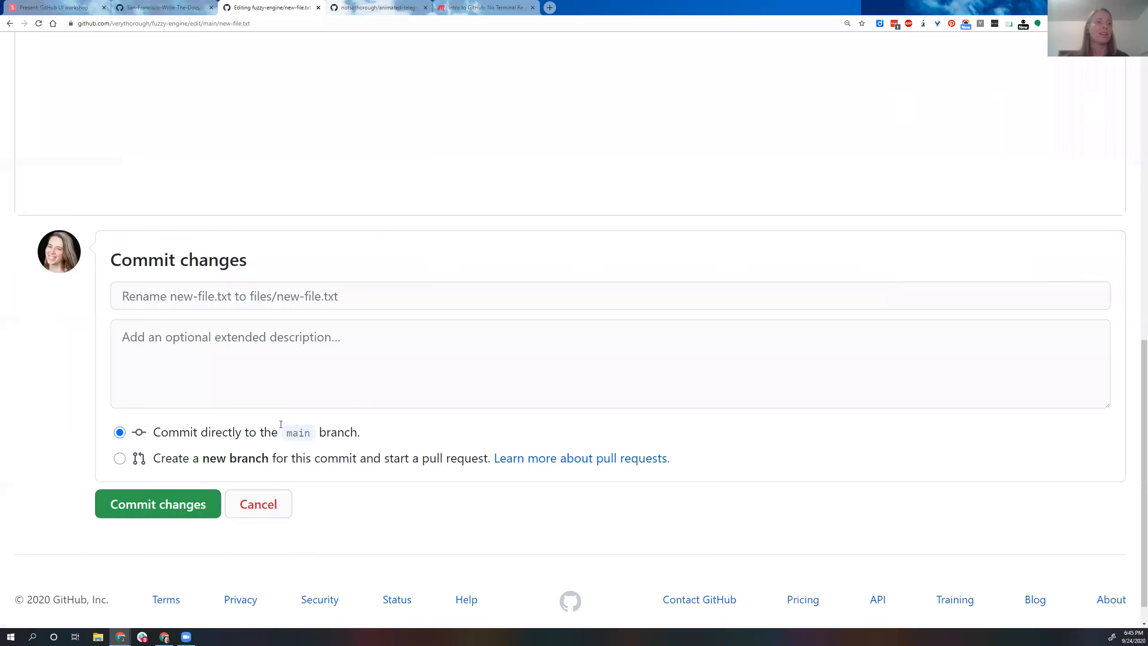
pyautogui.scroll(-1, 281, 424)
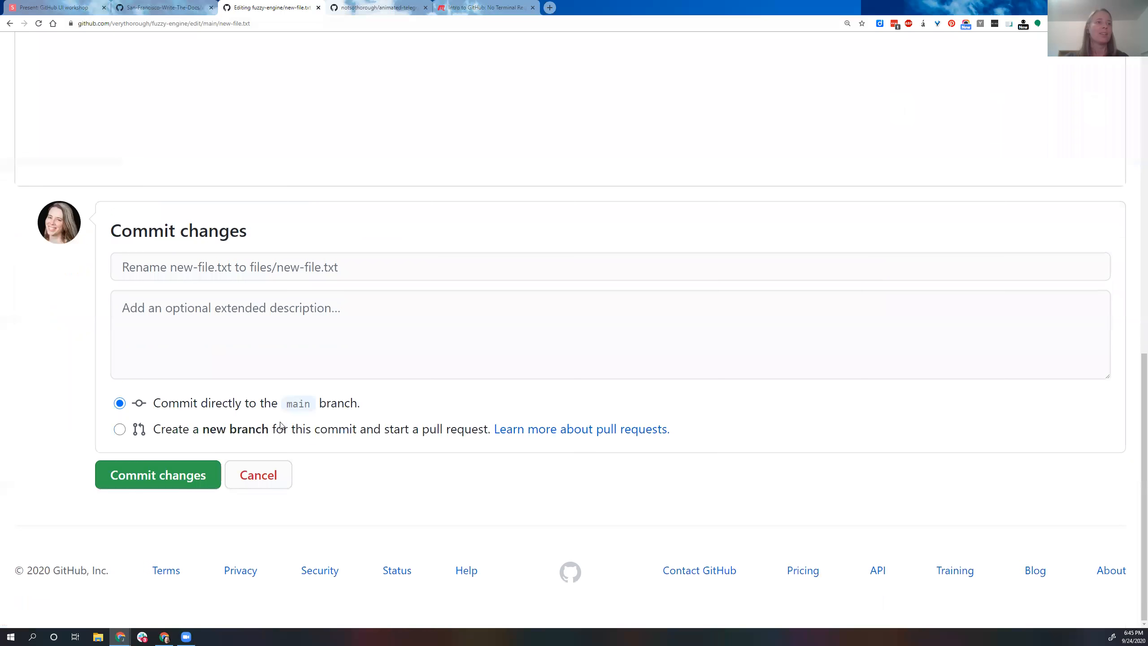
pyautogui.click(190, 482)
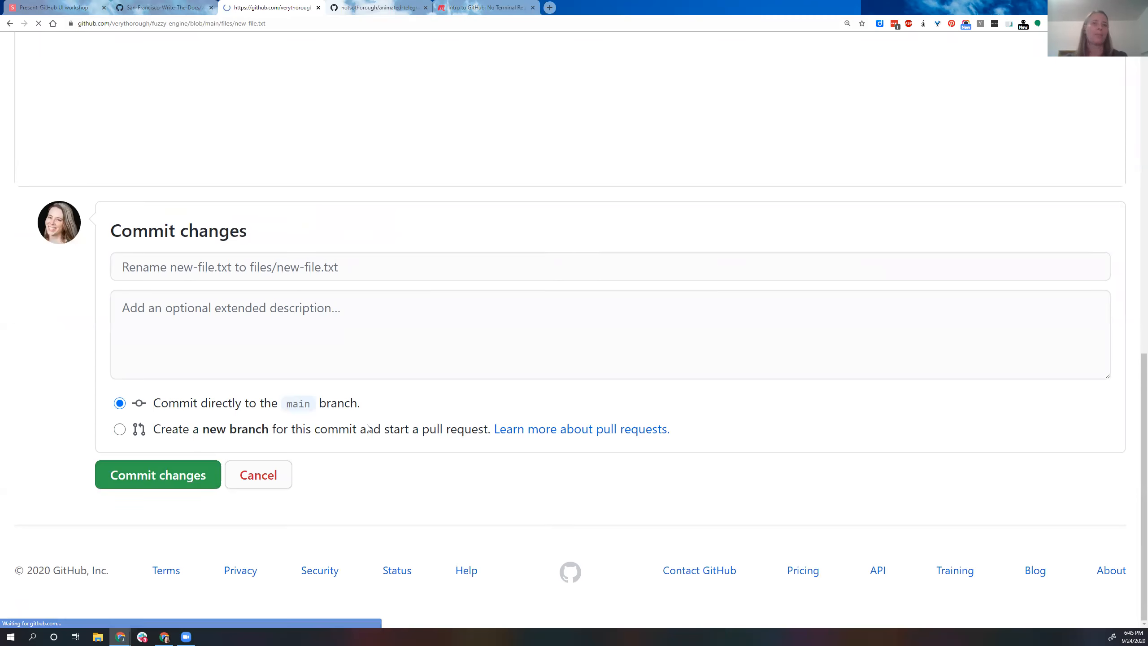
# Step: Check the contents of the files folder and sleepy-tongue.jpg from the repository root, and return to the root
pyautogui.click(197, 226)
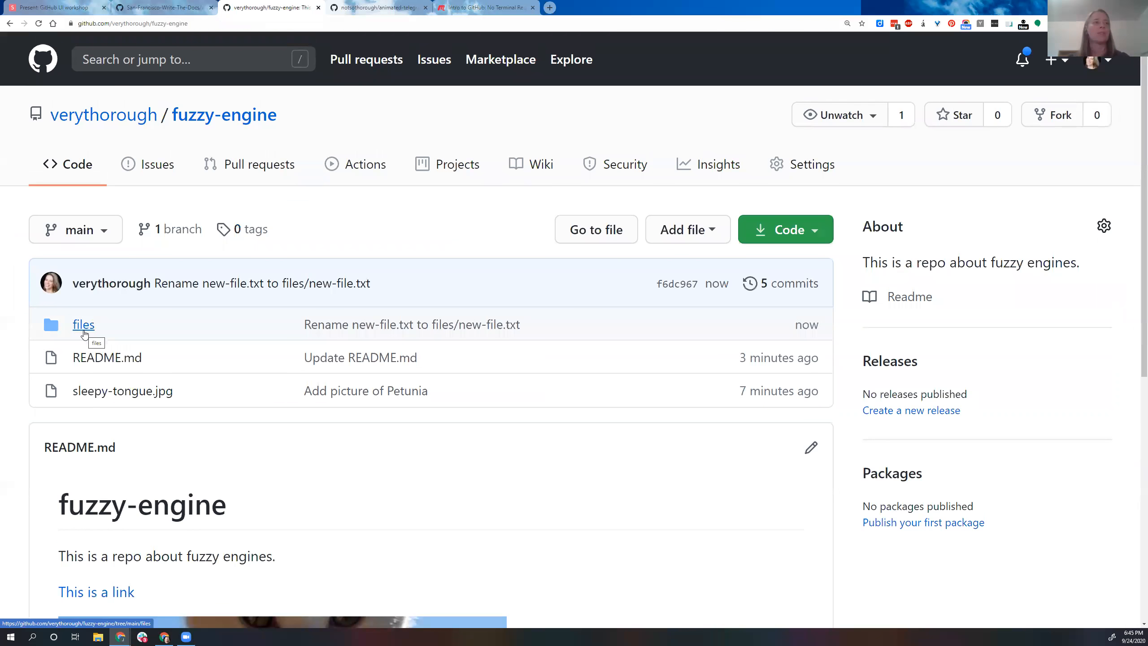
pyautogui.click(84, 333)
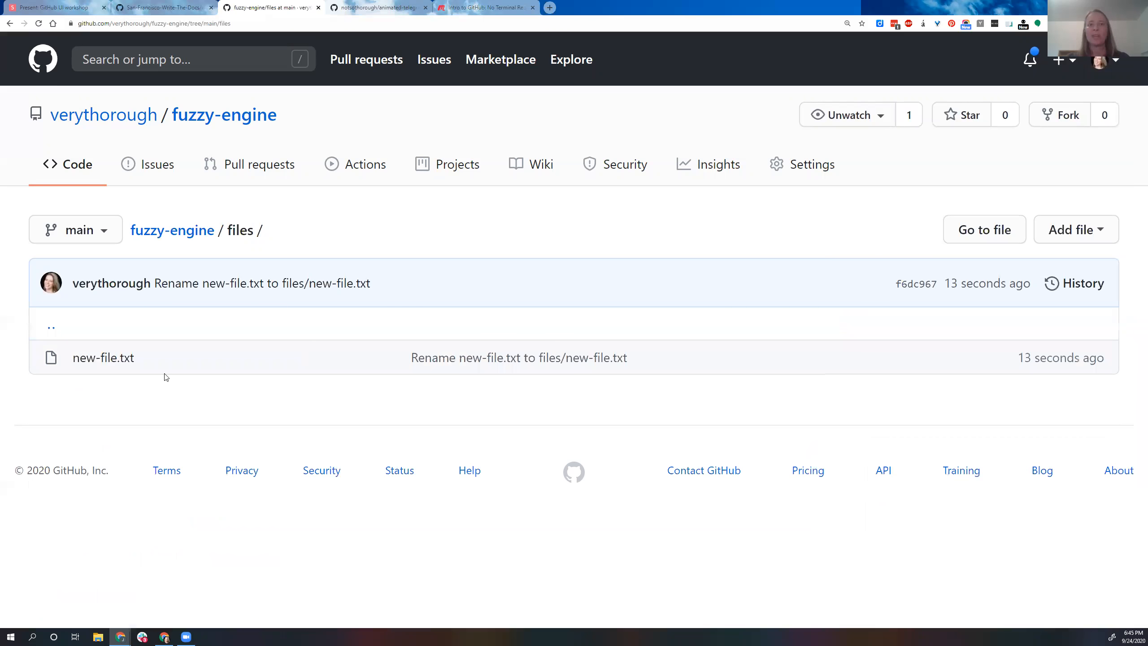
pyautogui.click(10, 23)
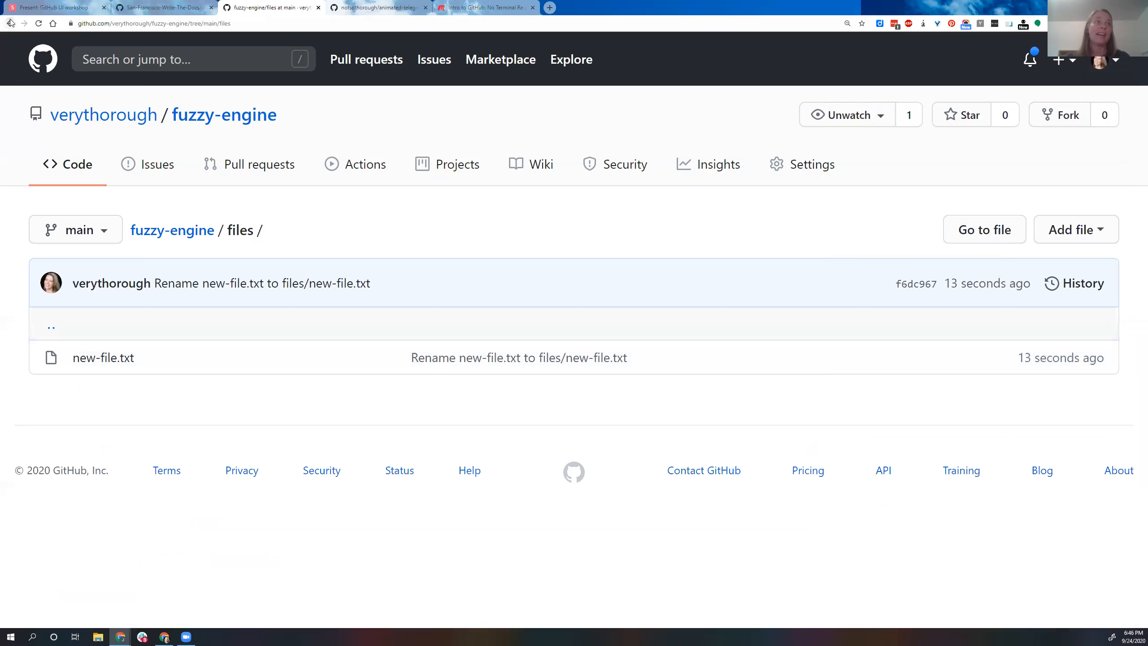
pyautogui.click(132, 391)
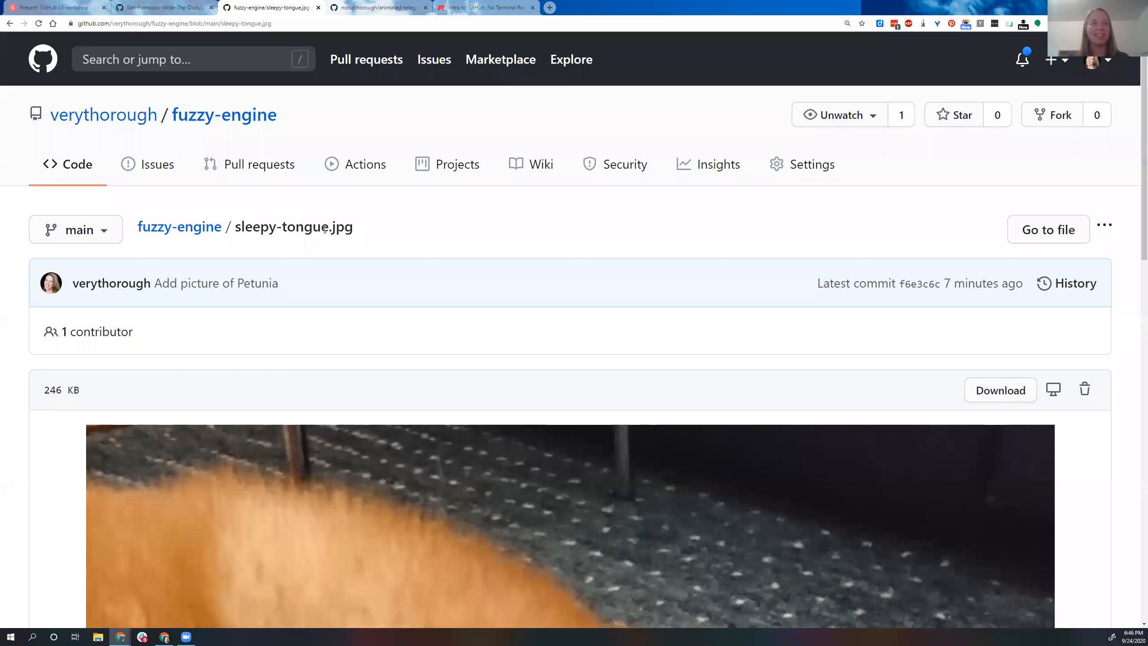
pyautogui.click(11, 26)
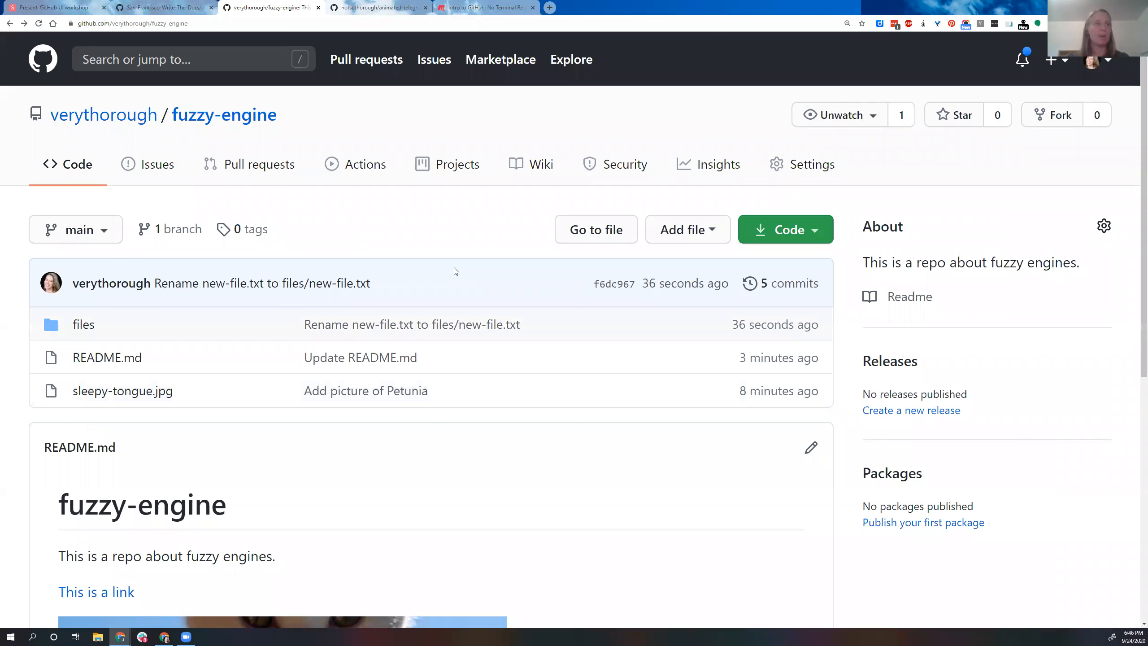
# Step: Start a new file in the repository root and name it .keep
pyautogui.click(714, 233)
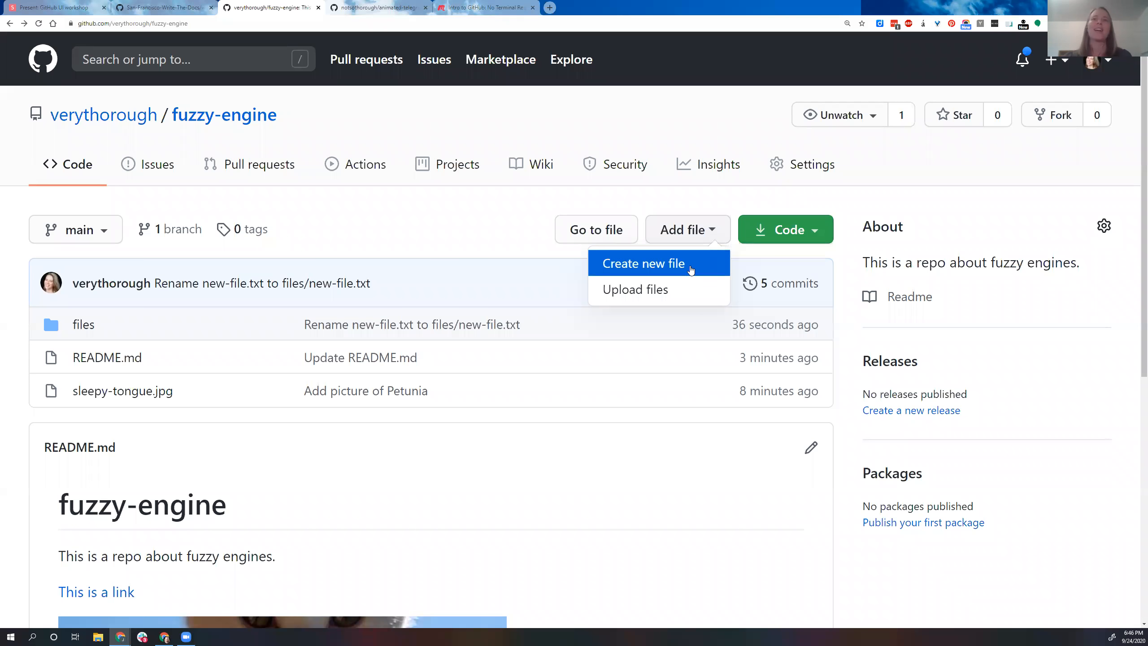
pyautogui.click(670, 274)
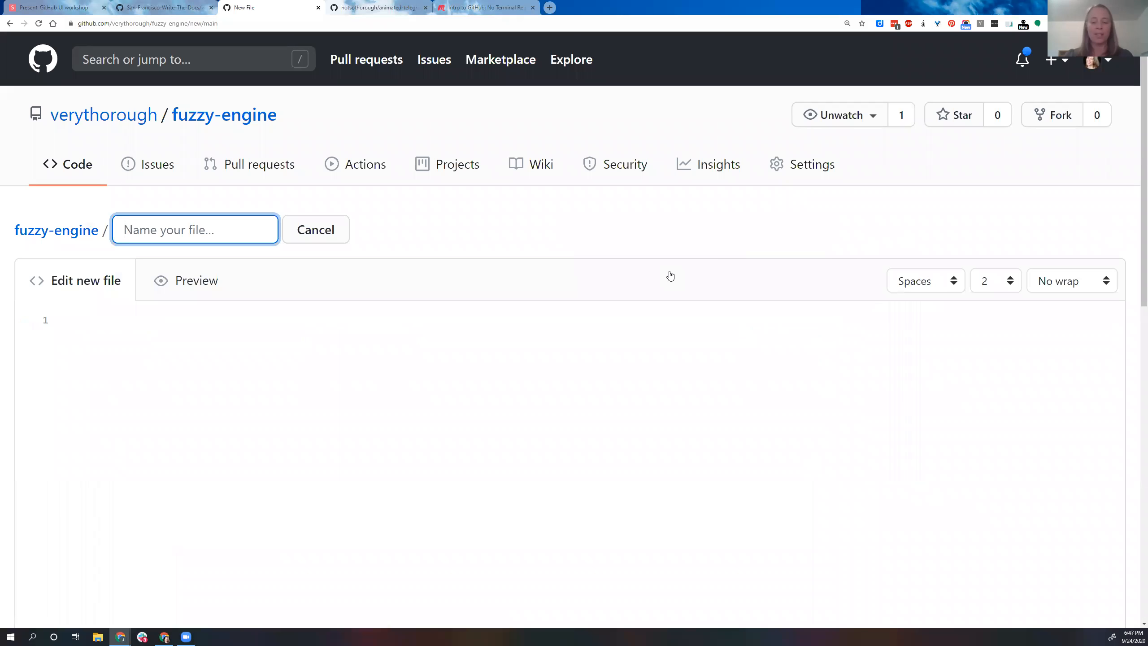
pyautogui.write('.keep')
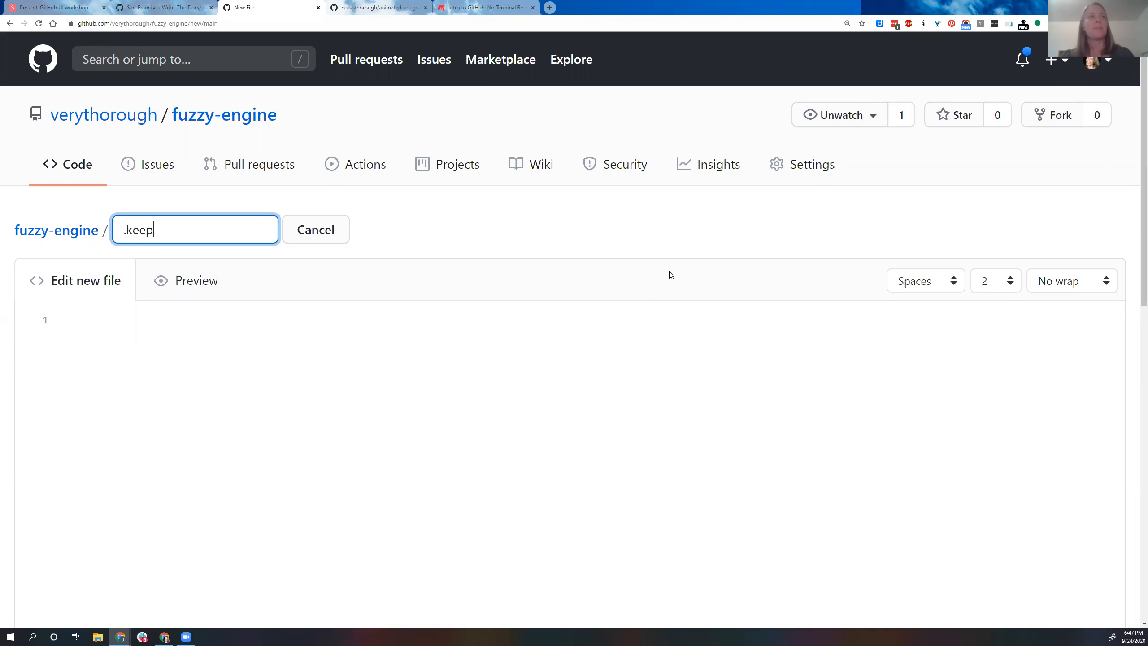
# Step: Commit the empty .keep file directly to the main branch with the default message
pyautogui.scroll(-2, 670, 275)
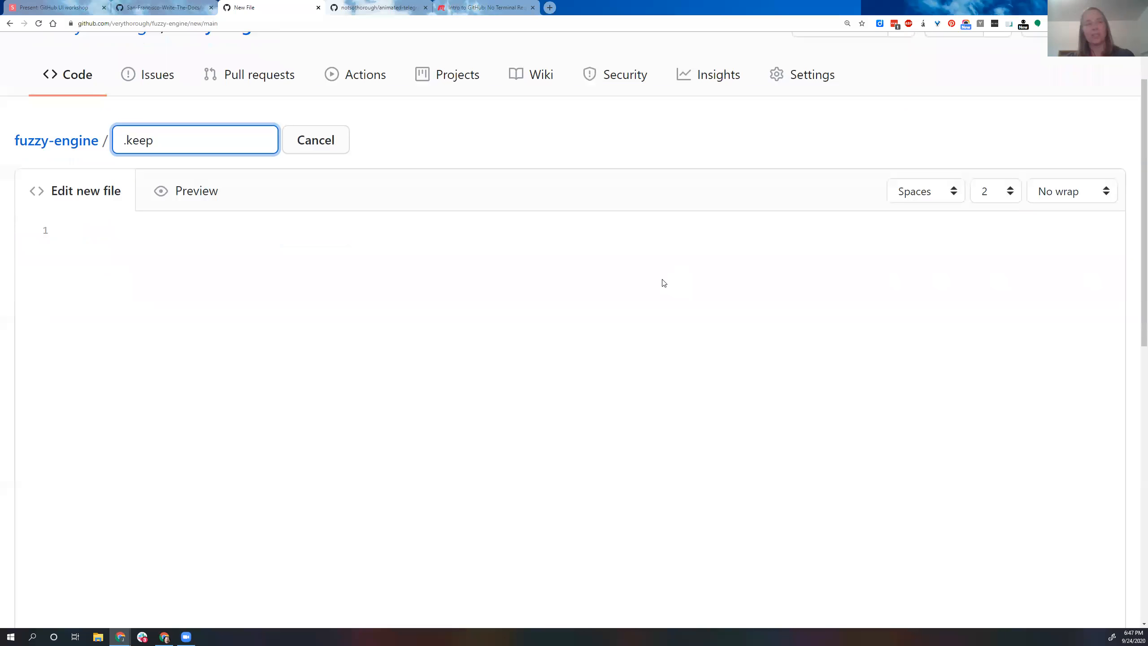
pyautogui.scroll(-10, 625, 328)
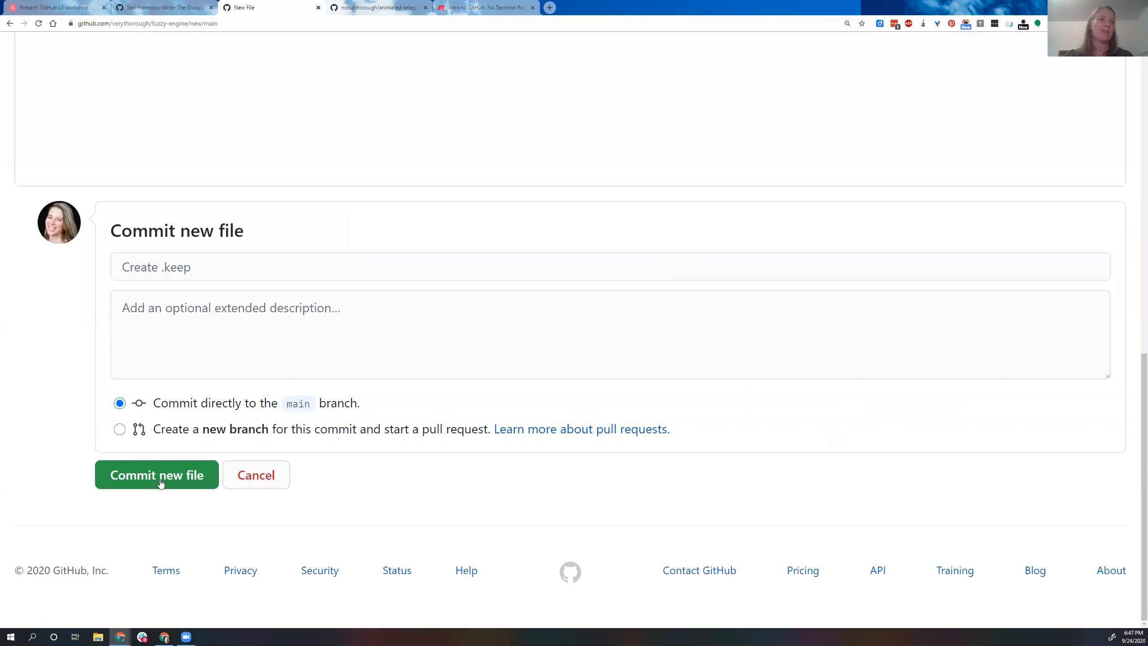
pyautogui.click(160, 483)
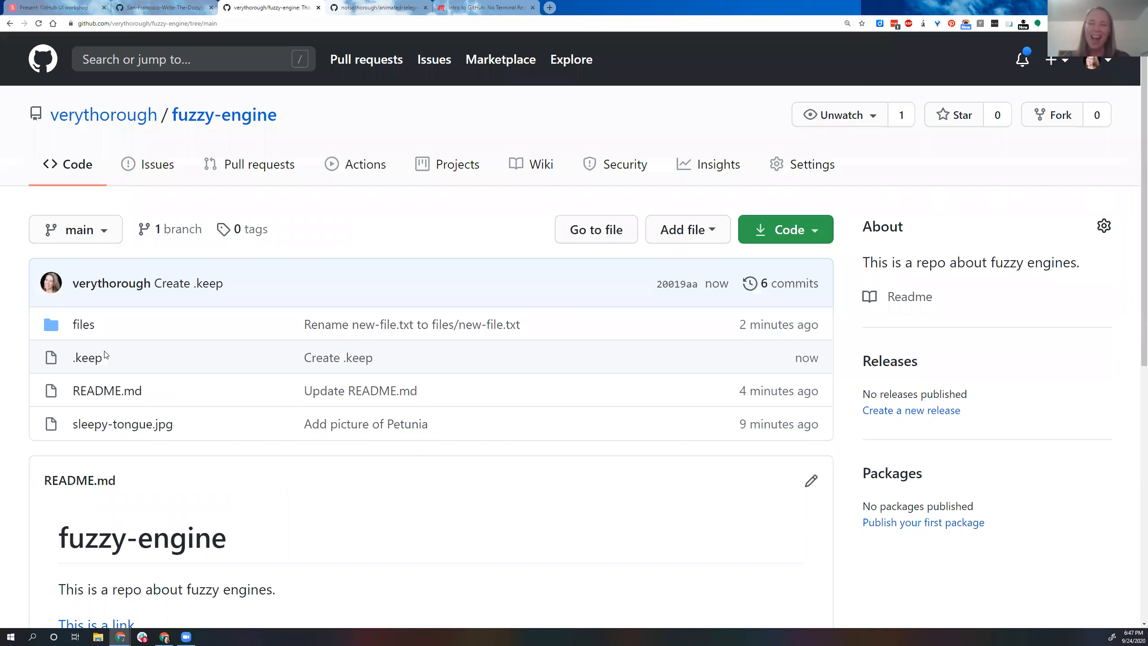
# Step: Move .keep into a new images folder through its path, and commit the rename directly to the main branch with the default message
pyautogui.click(81, 360)
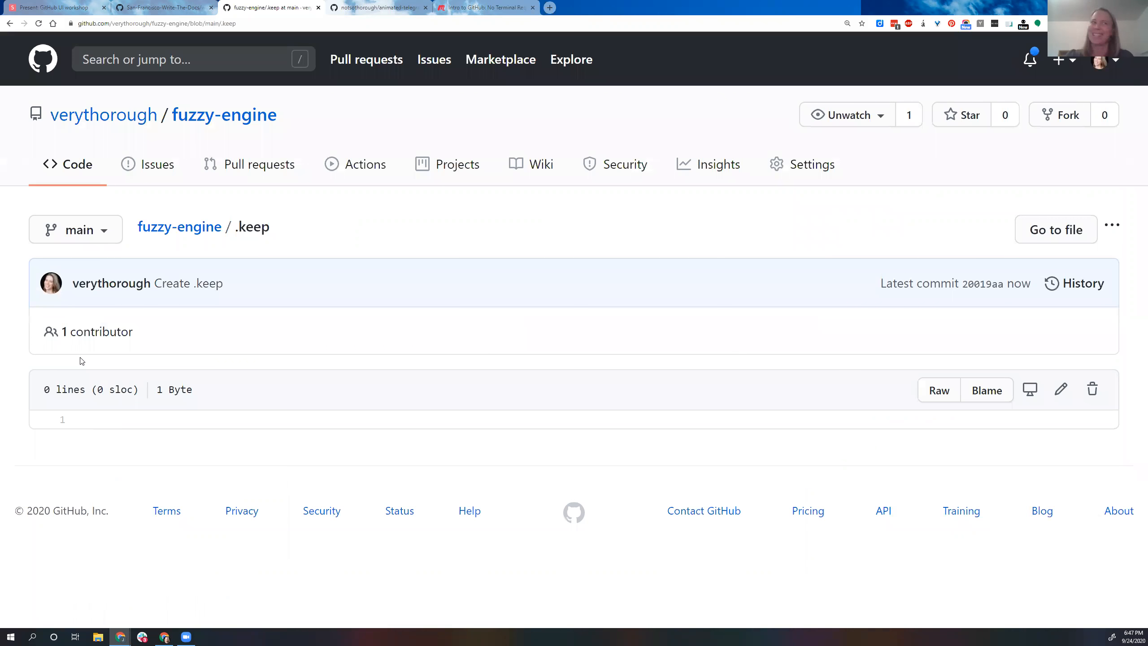
pyautogui.click(1058, 391)
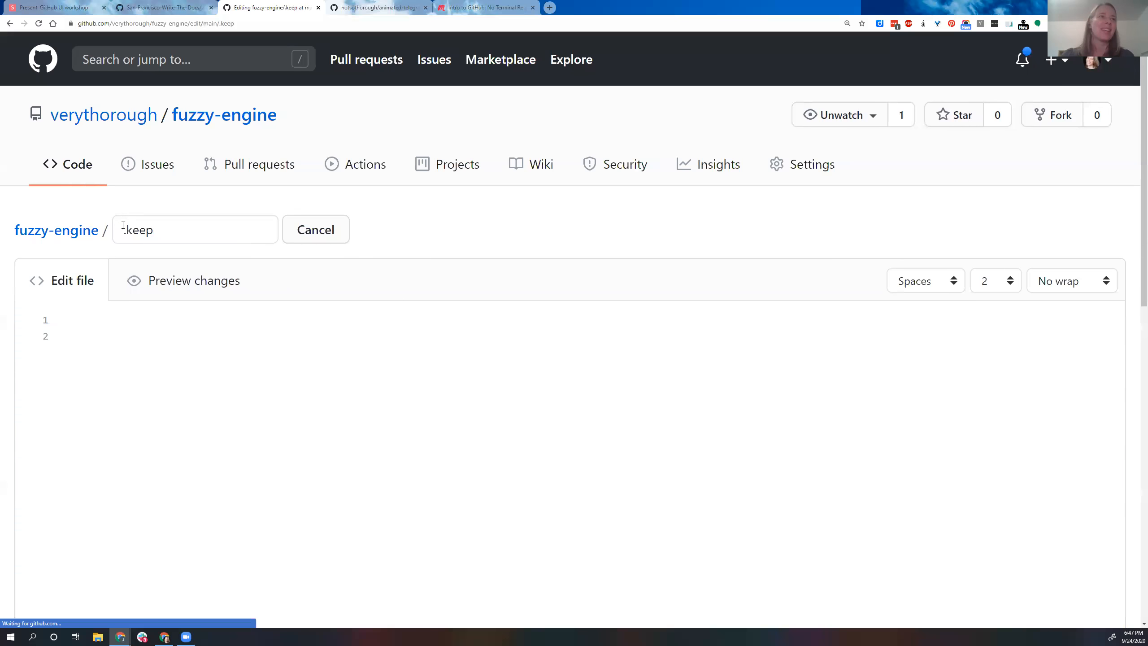
pyautogui.click(123, 226)
pyautogui.write('images/')
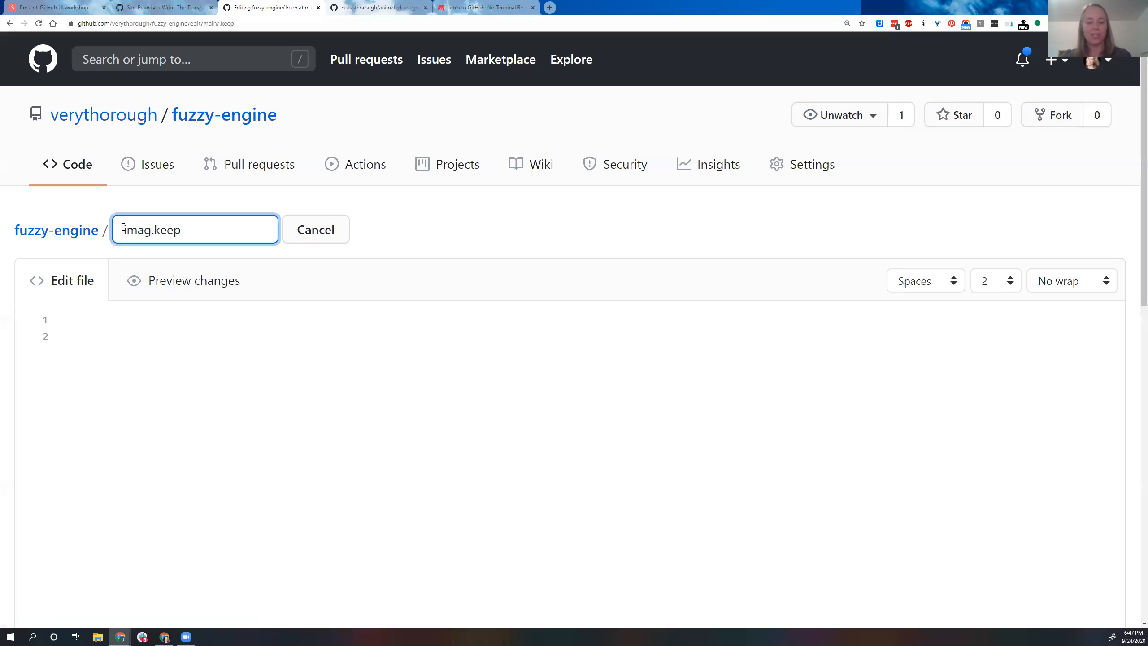
pyautogui.press('Tab')
pyautogui.scroll(-10, 205, 405)
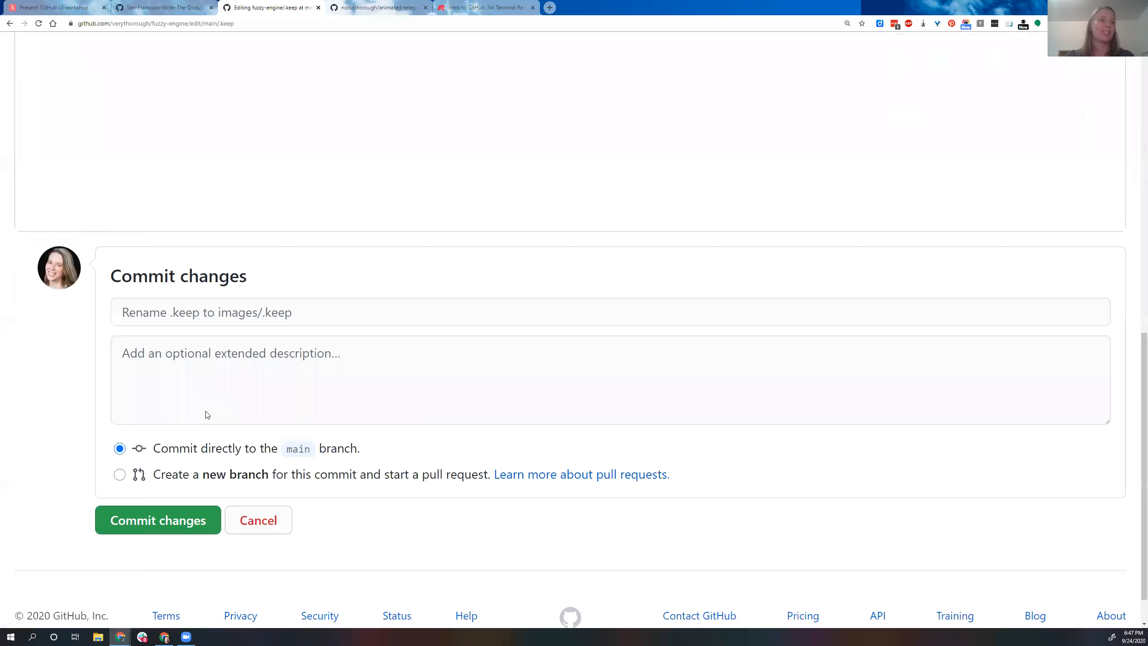
pyautogui.scroll(-1, 207, 414)
pyautogui.click(176, 473)
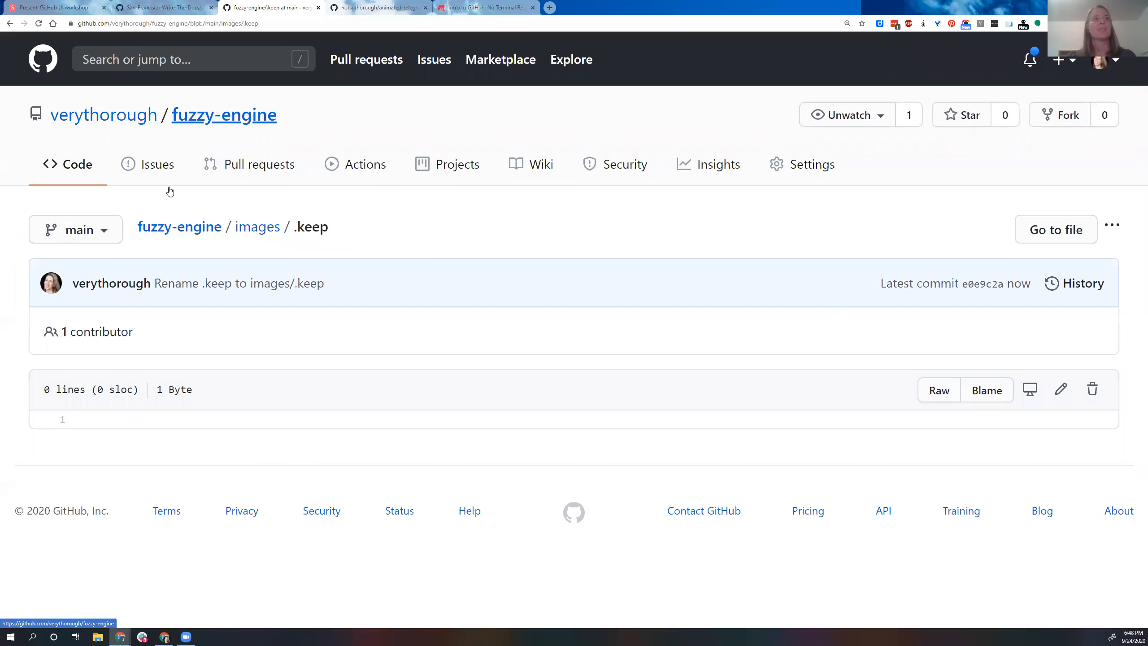
# Step: Return to the repository root and check the contents of the files folder
pyautogui.click(169, 227)
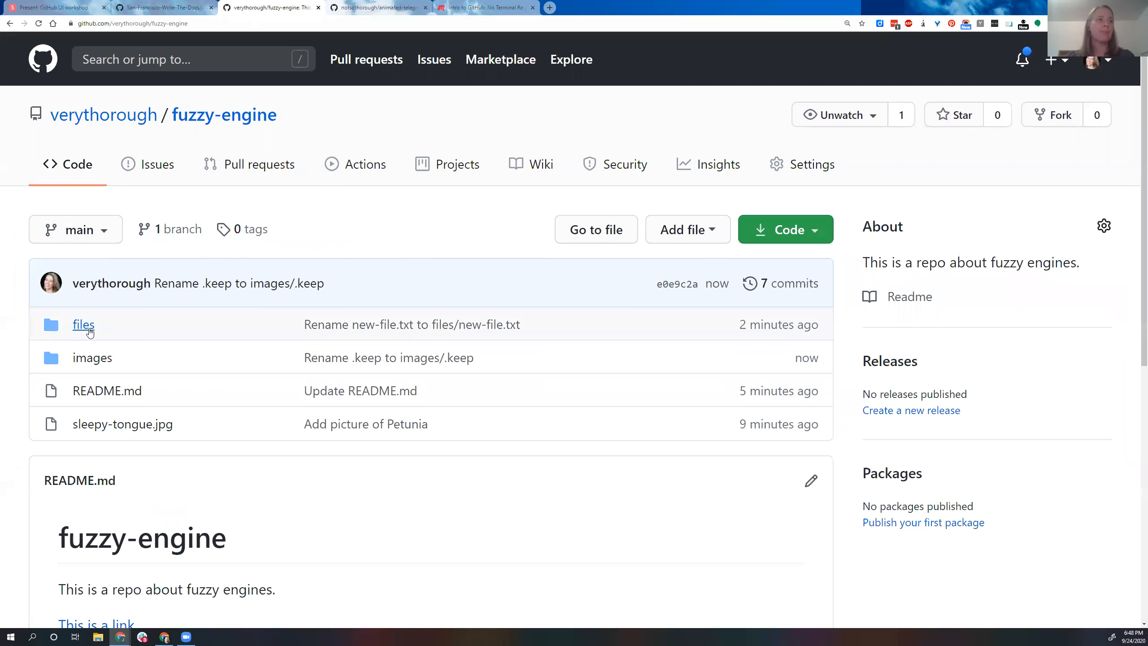
pyautogui.click(95, 325)
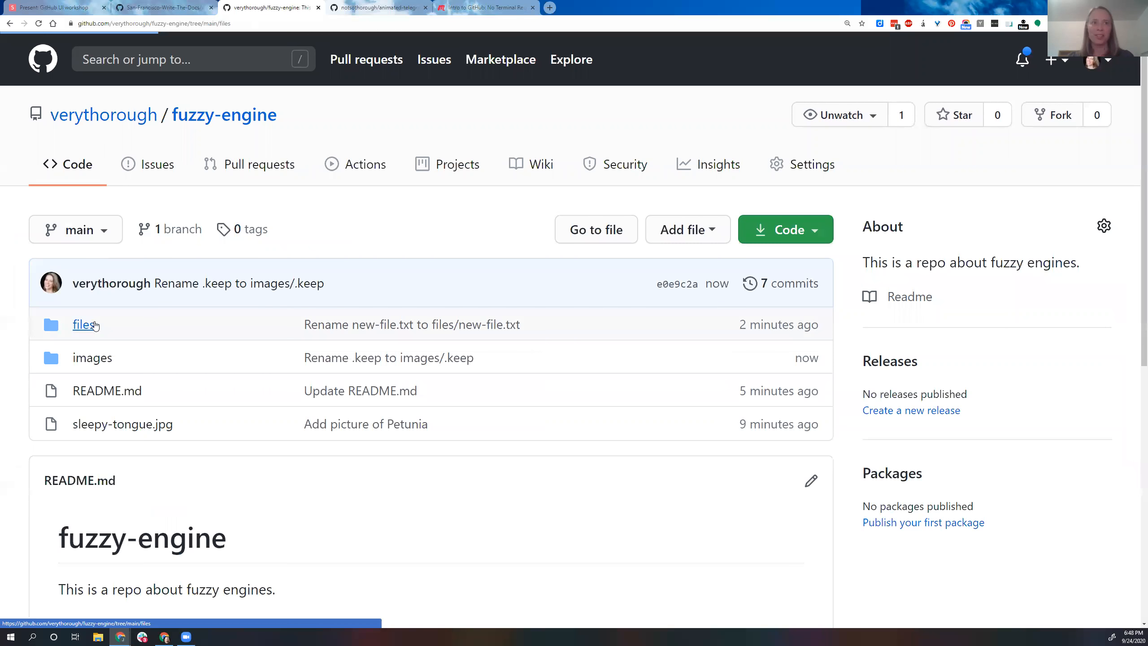
pyautogui.click(15, 26)
# Step: Upload solarcharge.jpg from the puppers folder into the images folder, and commit it directly to the main branch with the default message
pyautogui.click(97, 359)
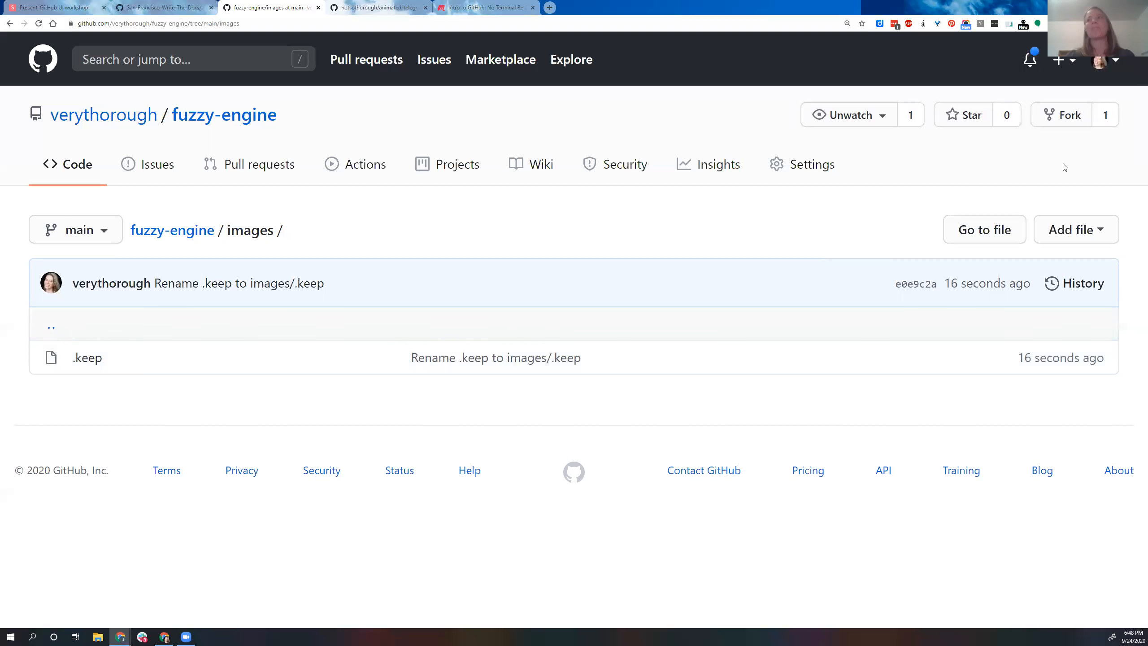
pyautogui.click(1097, 230)
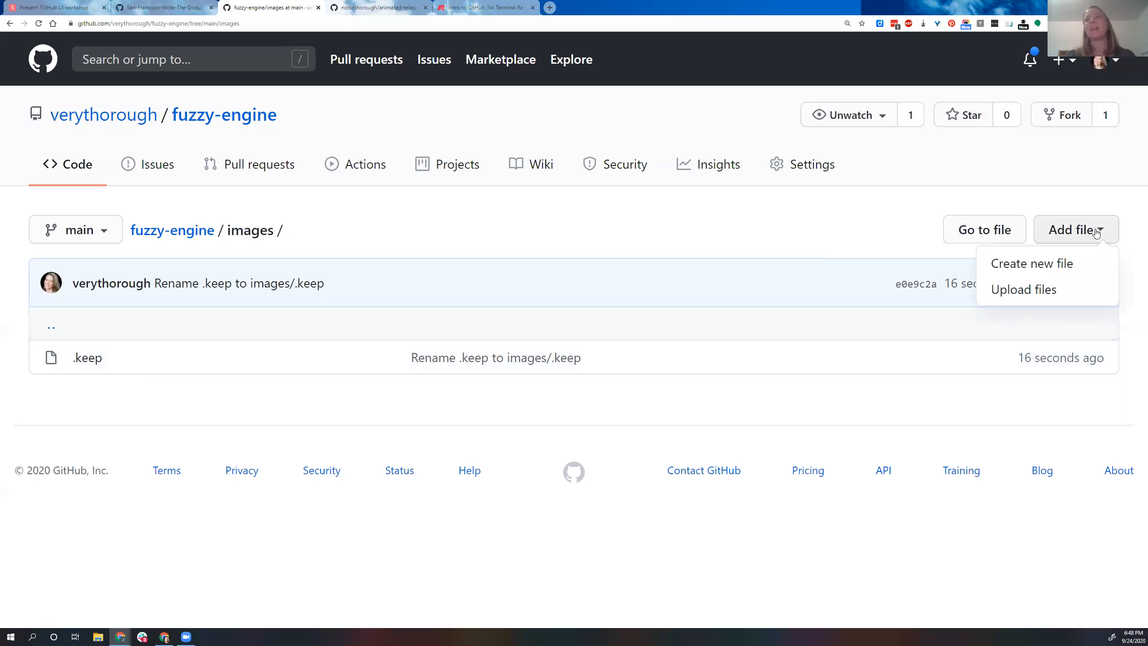
pyautogui.click(1039, 293)
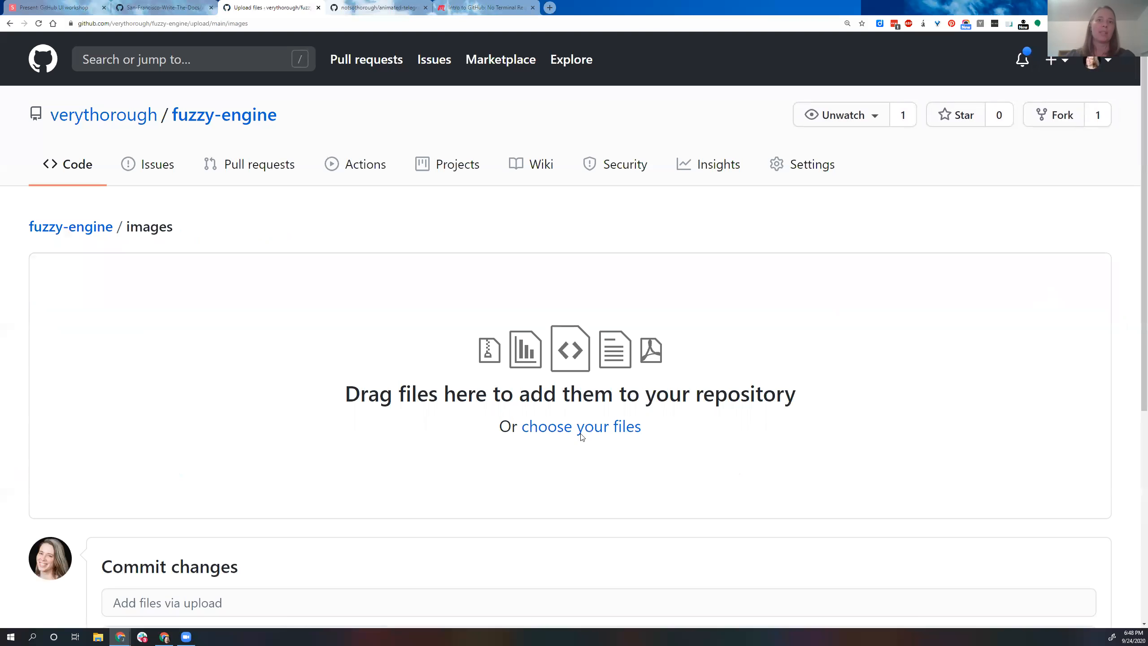
pyautogui.click(406, 394)
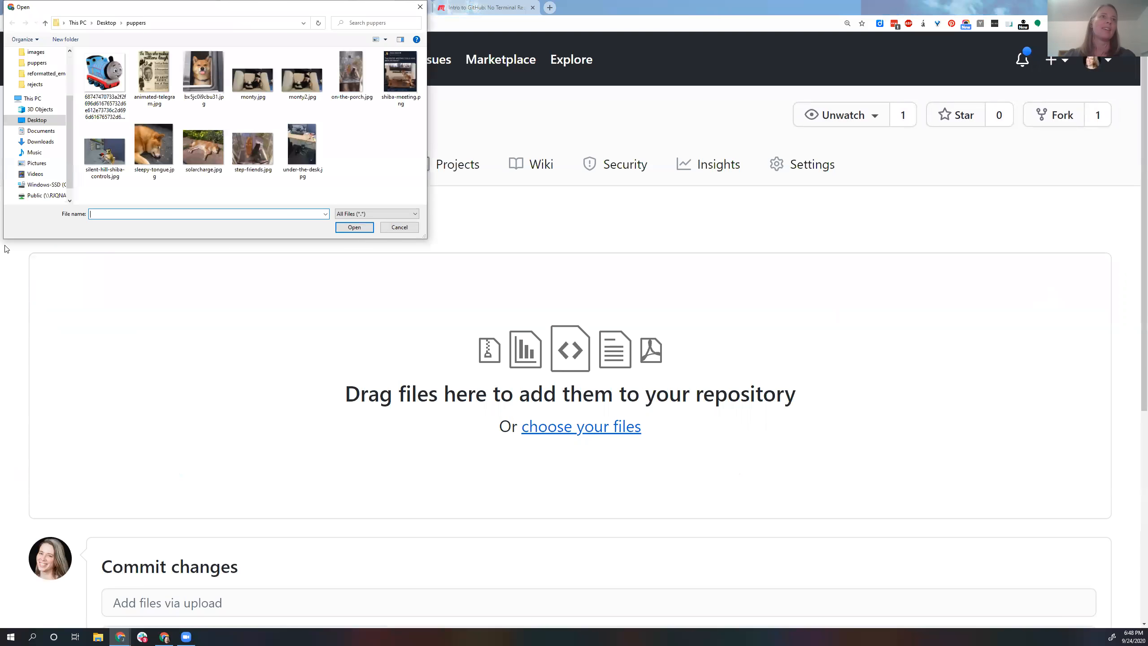
pyautogui.click(204, 147)
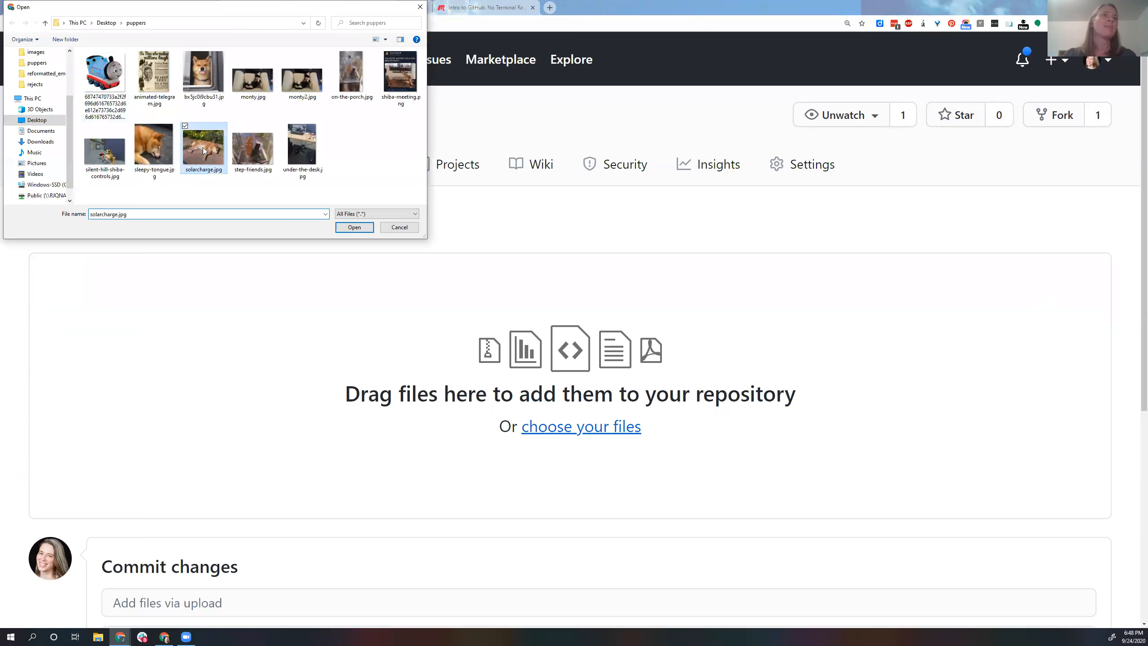
pyautogui.click(354, 227)
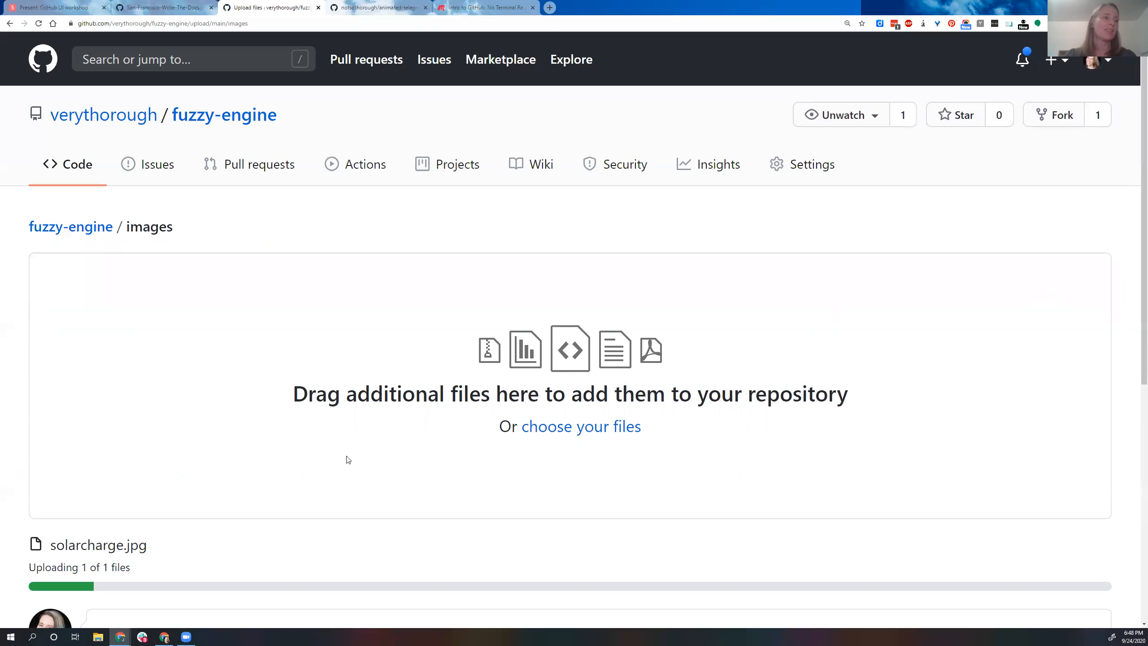
pyautogui.scroll(-6, 177, 427)
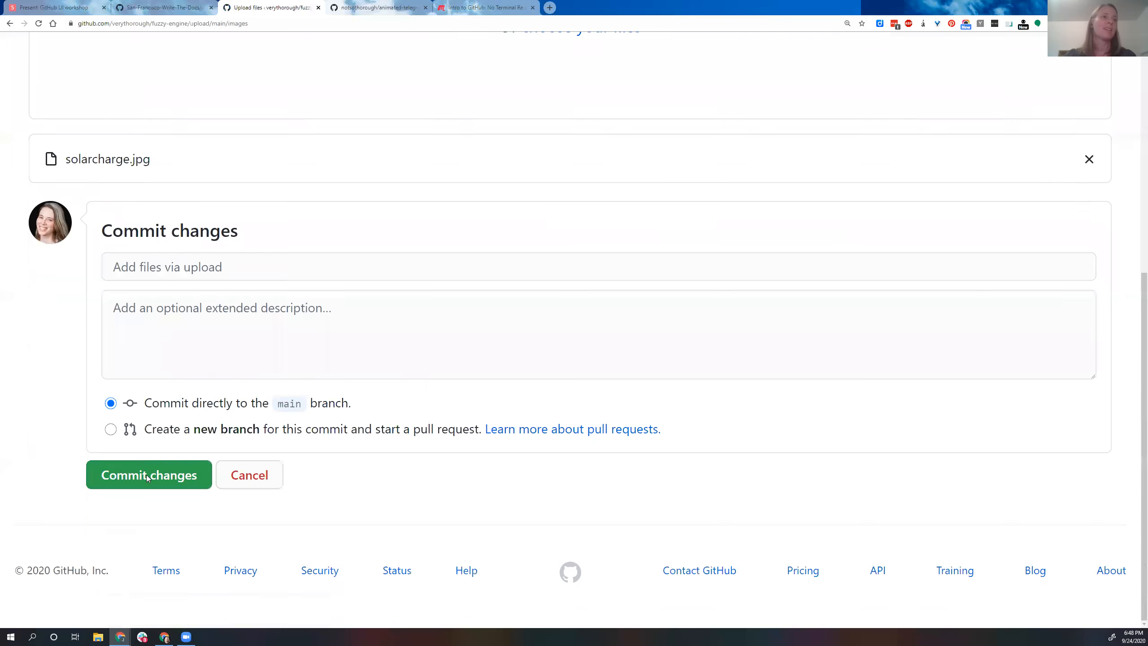
pyautogui.click(146, 478)
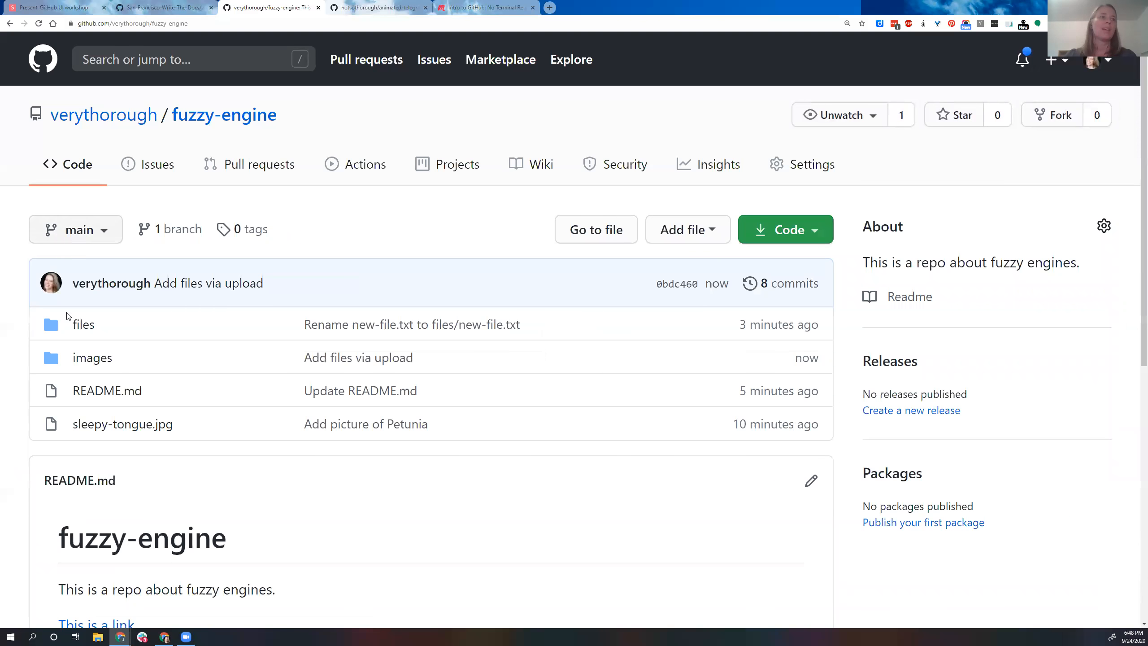
# Step: Start deleting the .keep file in the images folder, and return to the folder without committing the deletion
pyautogui.click(85, 365)
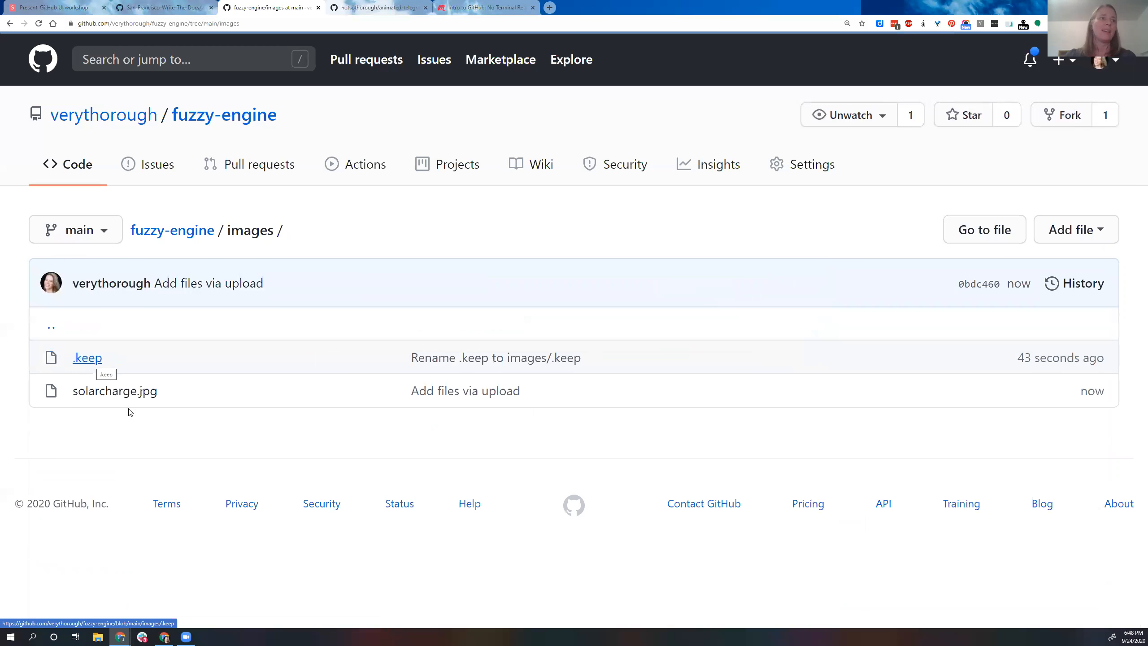
pyautogui.click(90, 369)
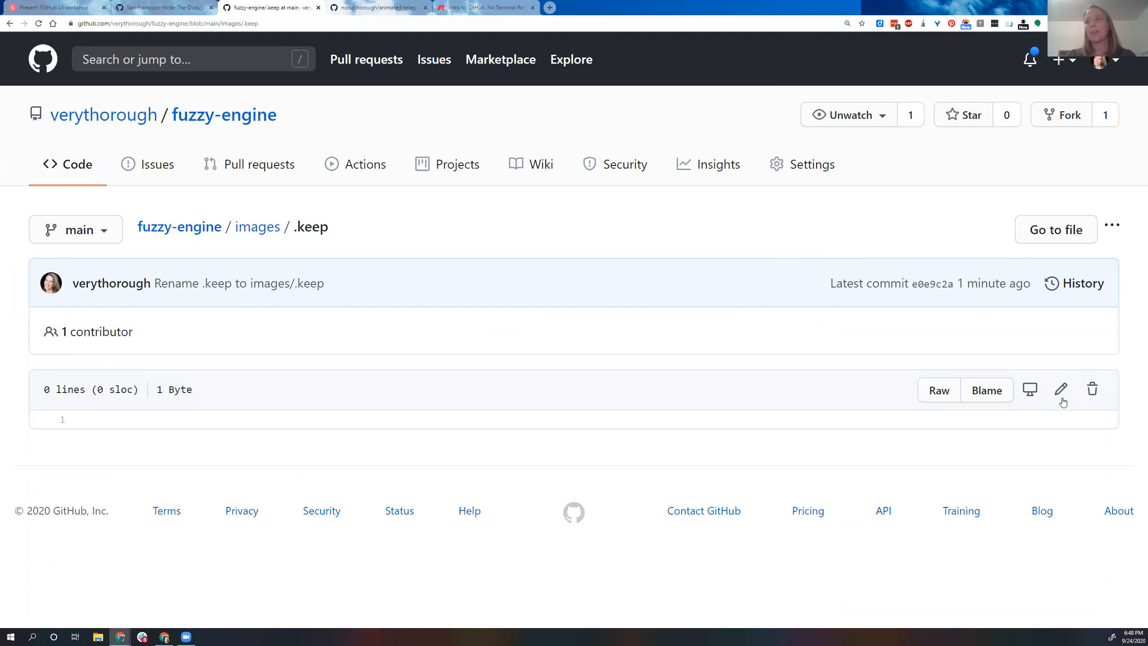
pyautogui.click(1096, 393)
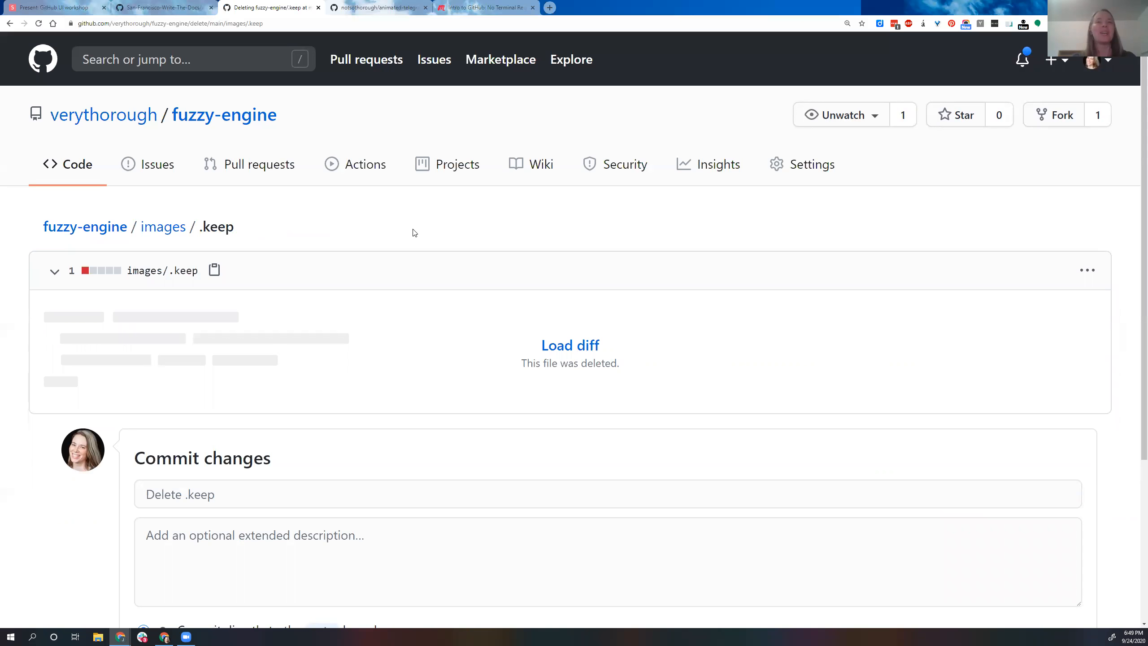
pyautogui.click(154, 229)
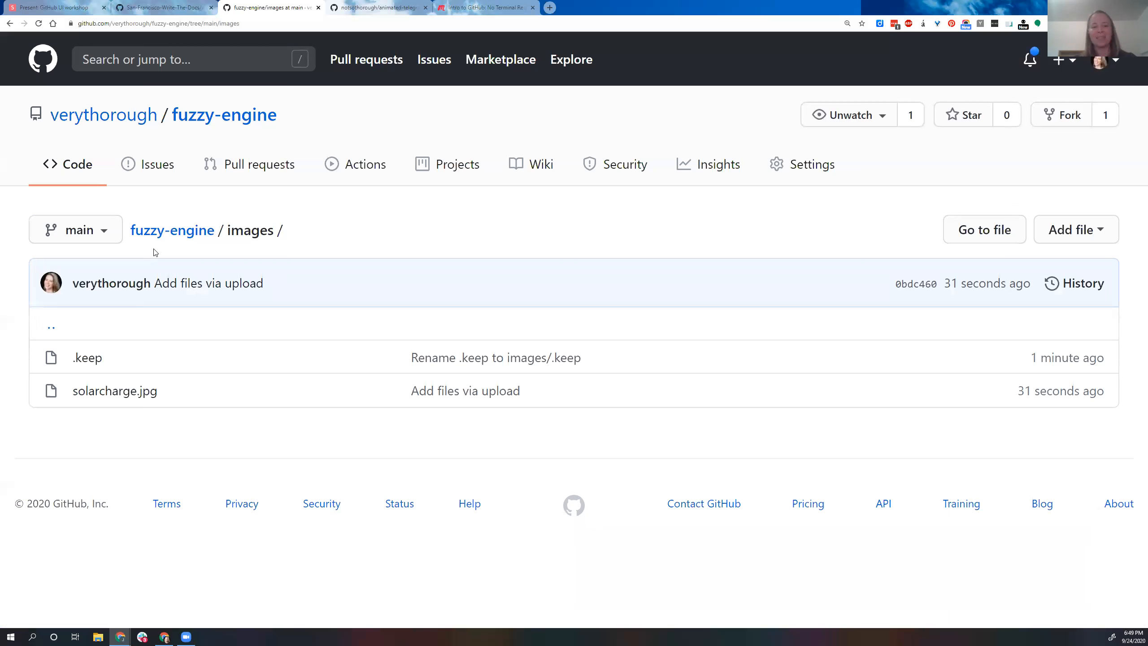
# Step: Switch to the workshop slides and go through the slides on new folders, empty folders and moving binary files to the Try it! exercise
pyautogui.click(68, 7)
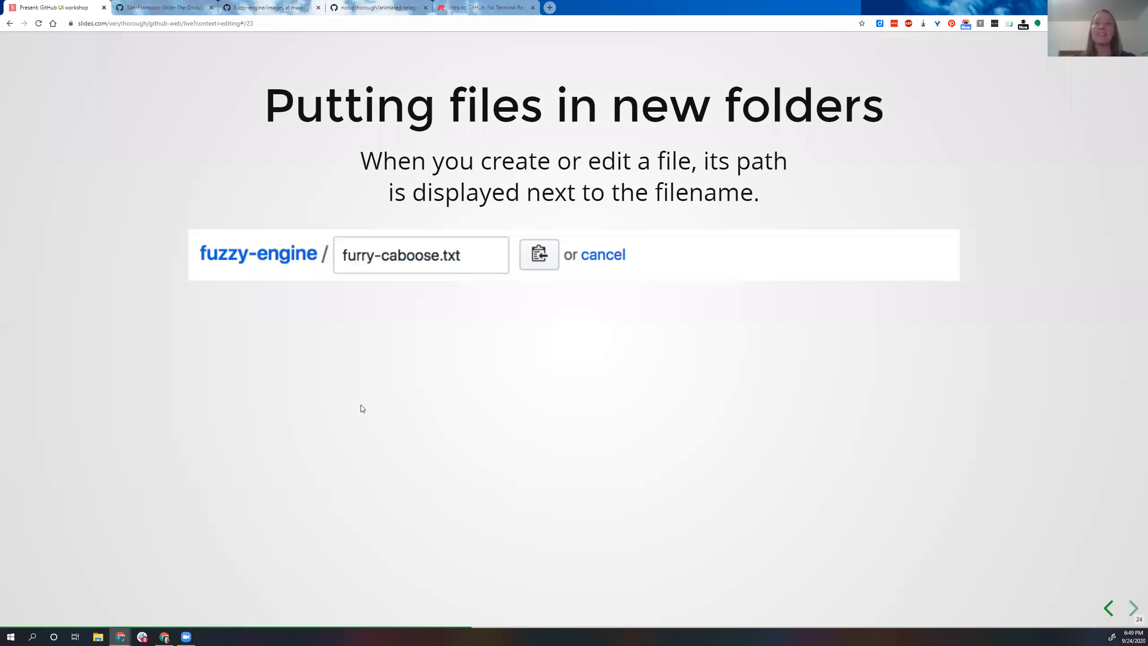
pyautogui.press('Right')
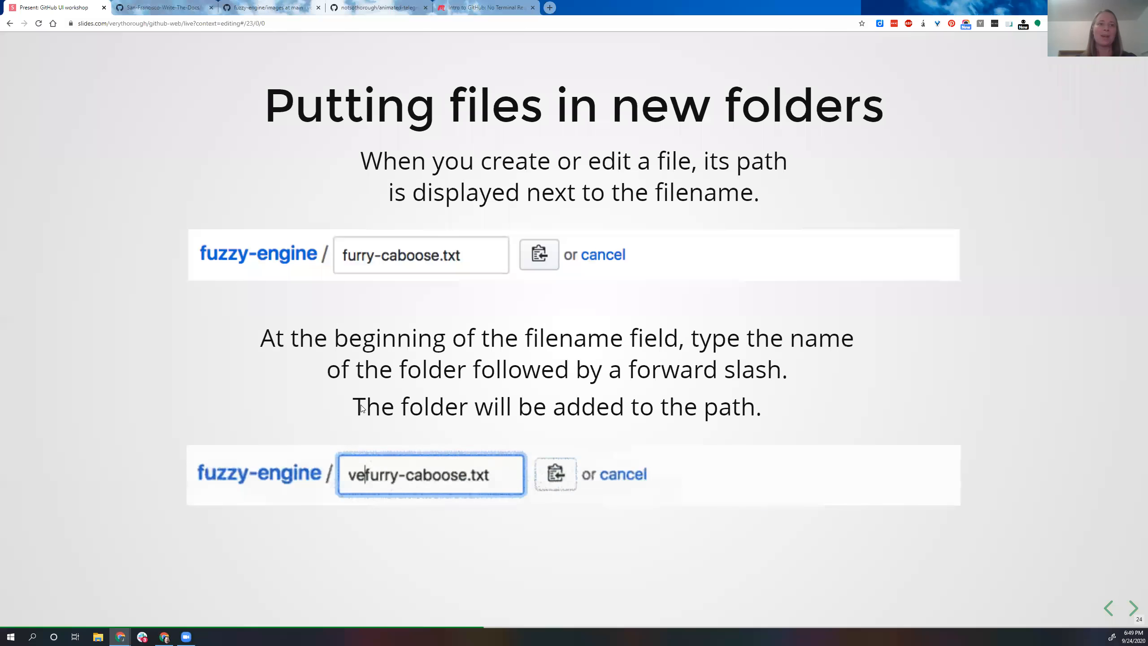
pyautogui.press('Right')
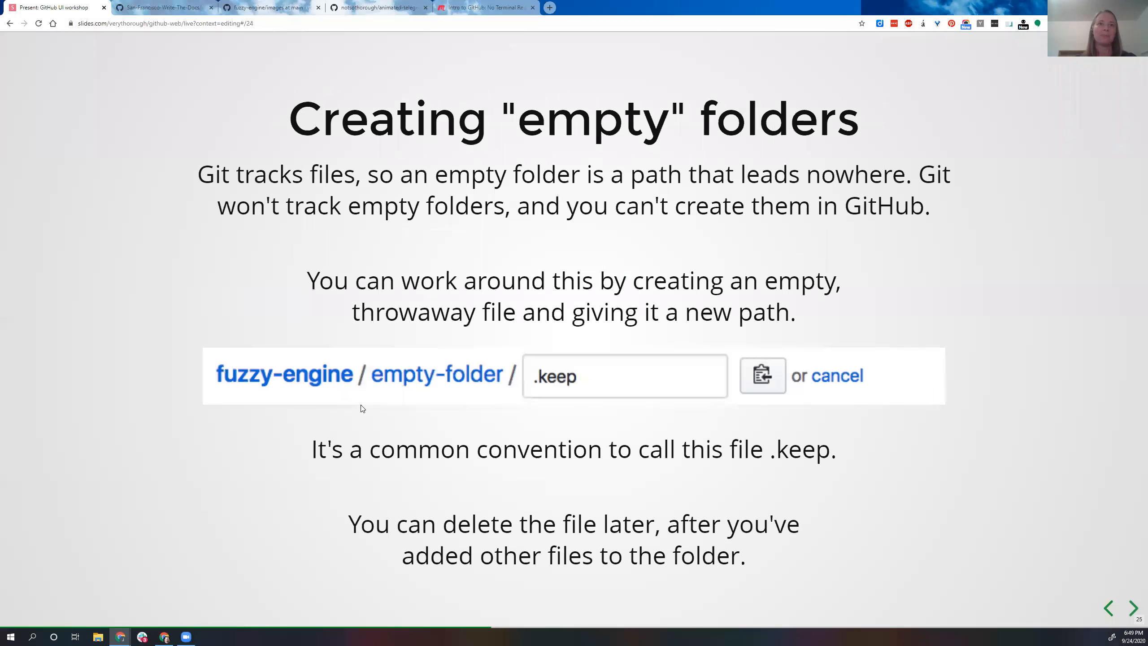
pyautogui.press('Right')
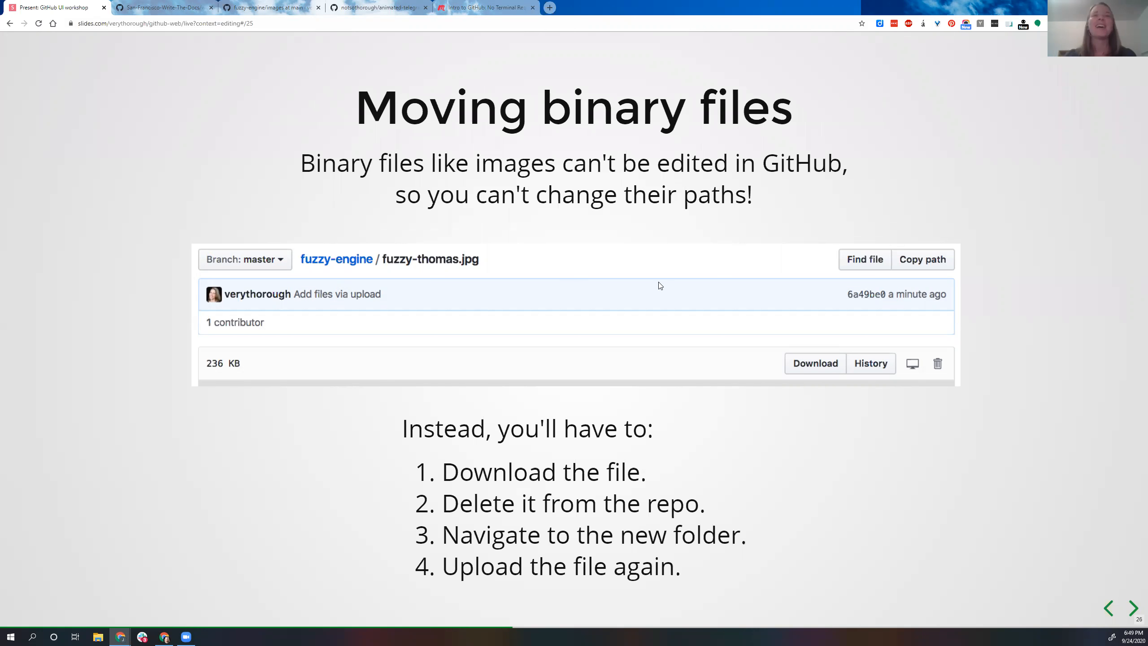
pyautogui.press('Right')
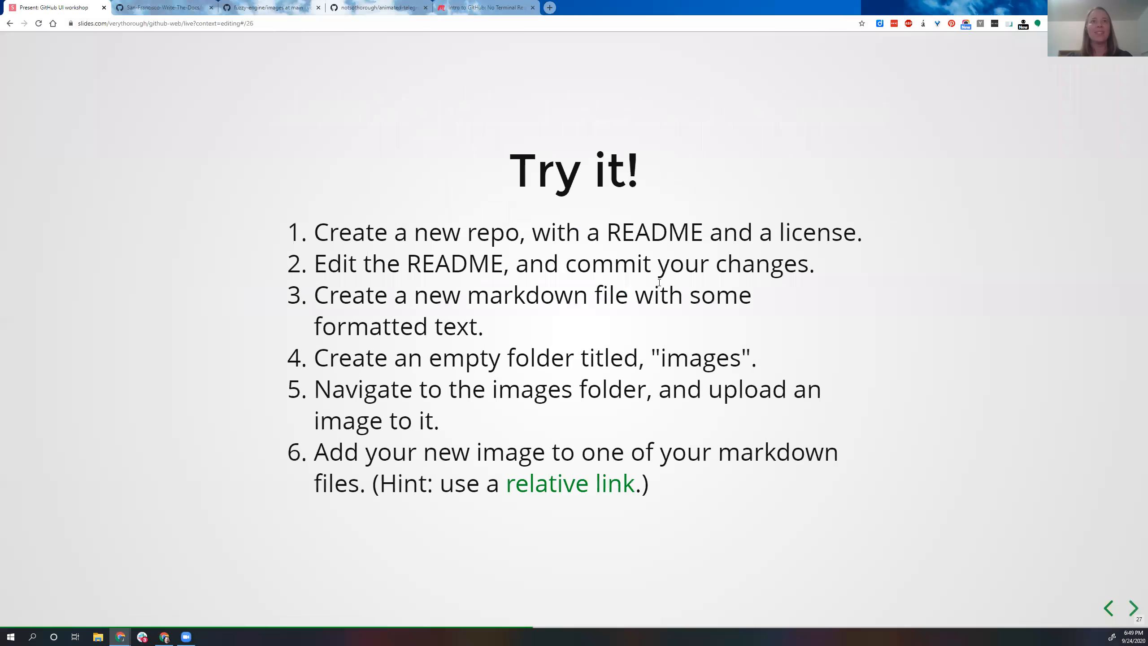